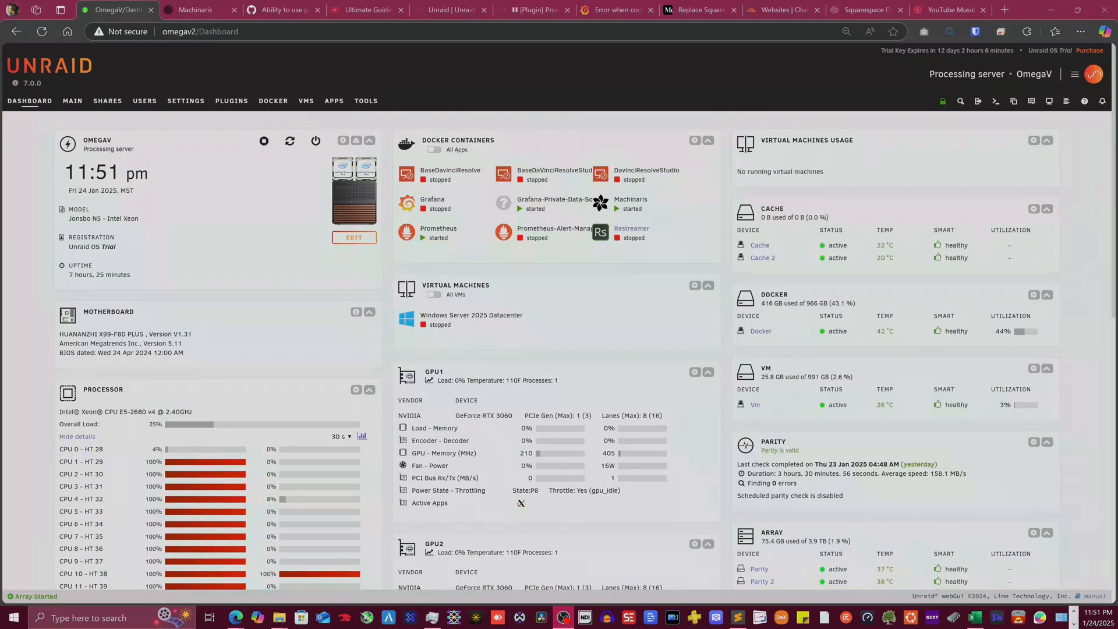
# - Switch to the browser tab with the Grafana community thread on Prometheus datasource connection errors
pyautogui.click(618, 9)
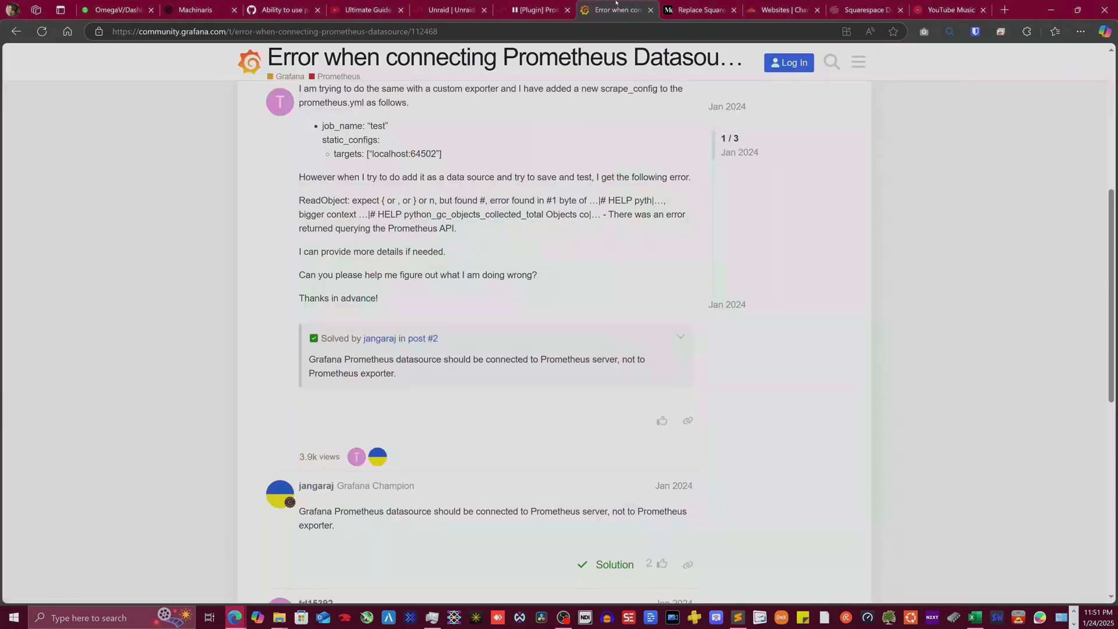
# - Search Bing for 'grafana' and open the official grafana.com homepage
pyautogui.click(279, 30)
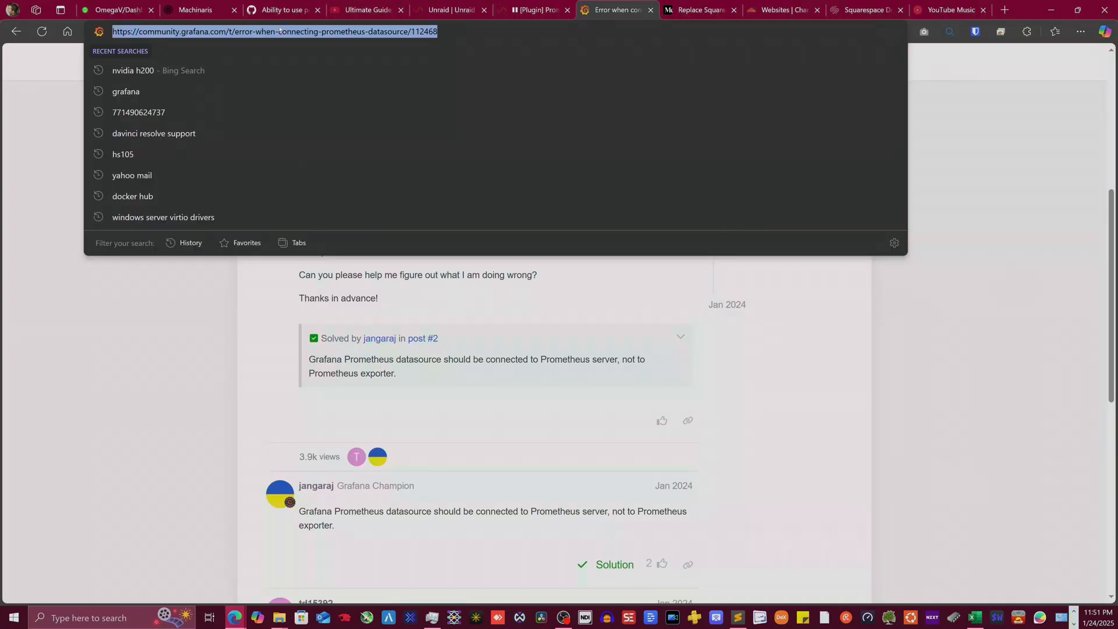
pyautogui.write('graf')
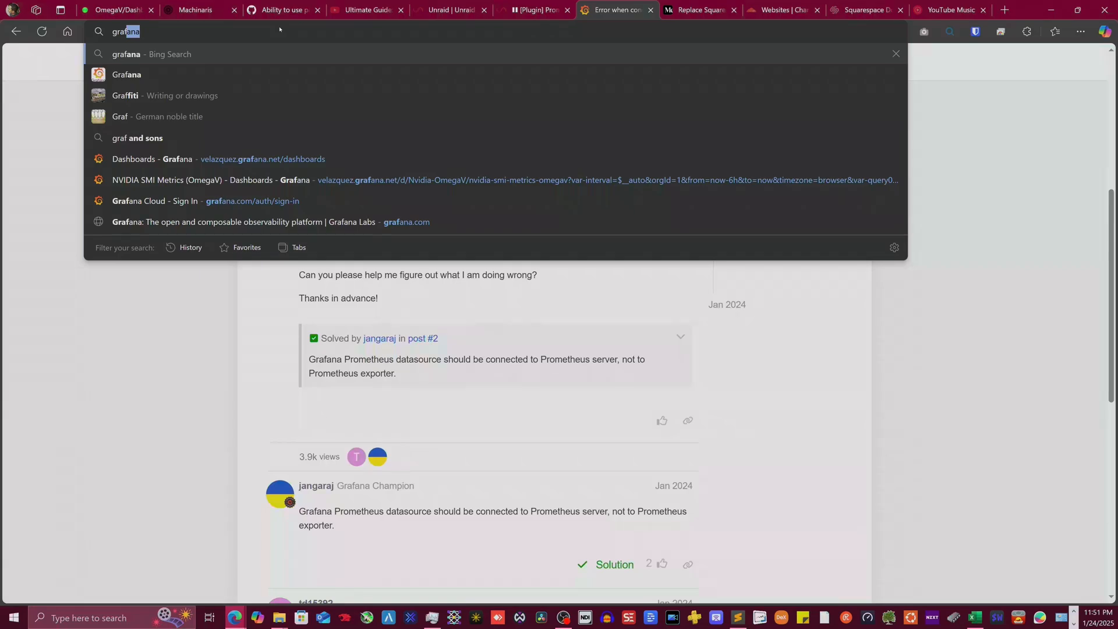
pyautogui.press('Return')
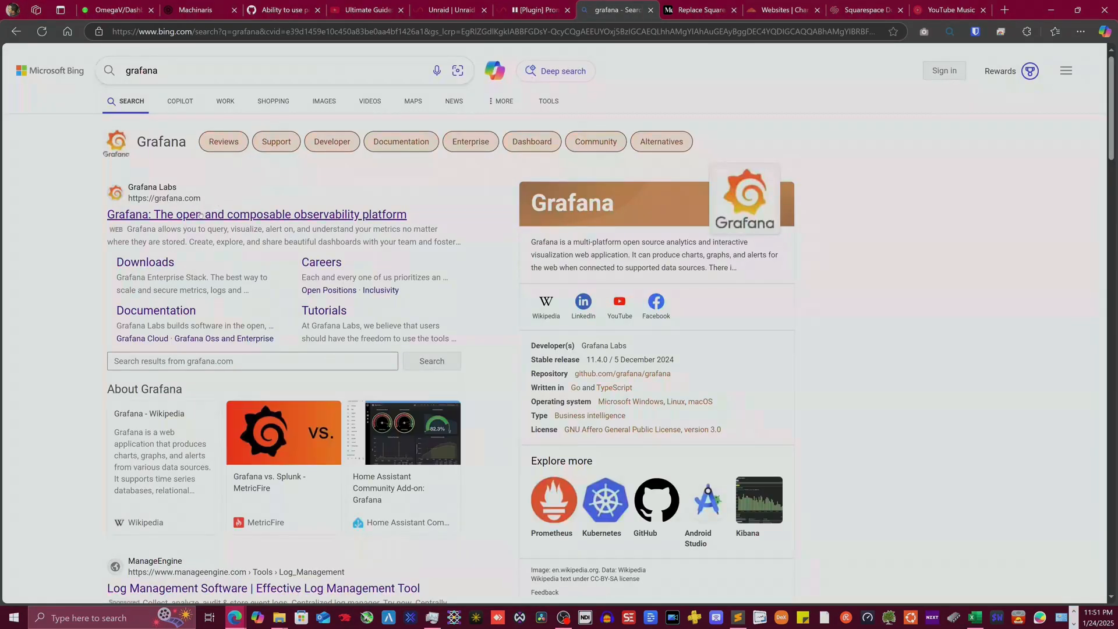
pyautogui.click(200, 214)
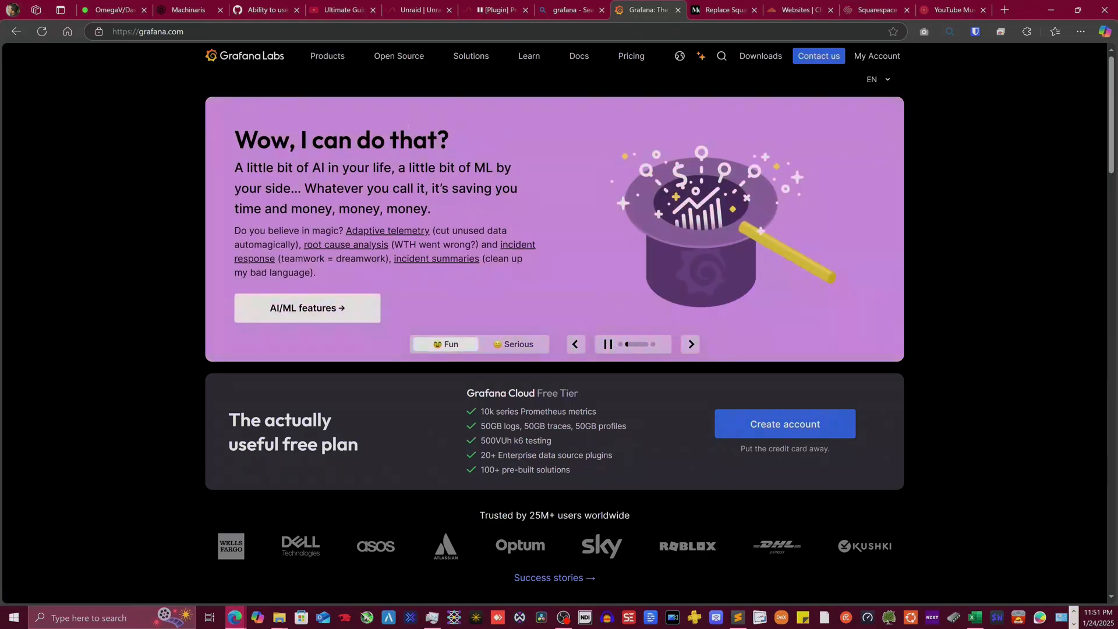
# - Launch the hosted Grafana instance from My Account through the stack's management page
pyautogui.click(872, 58)
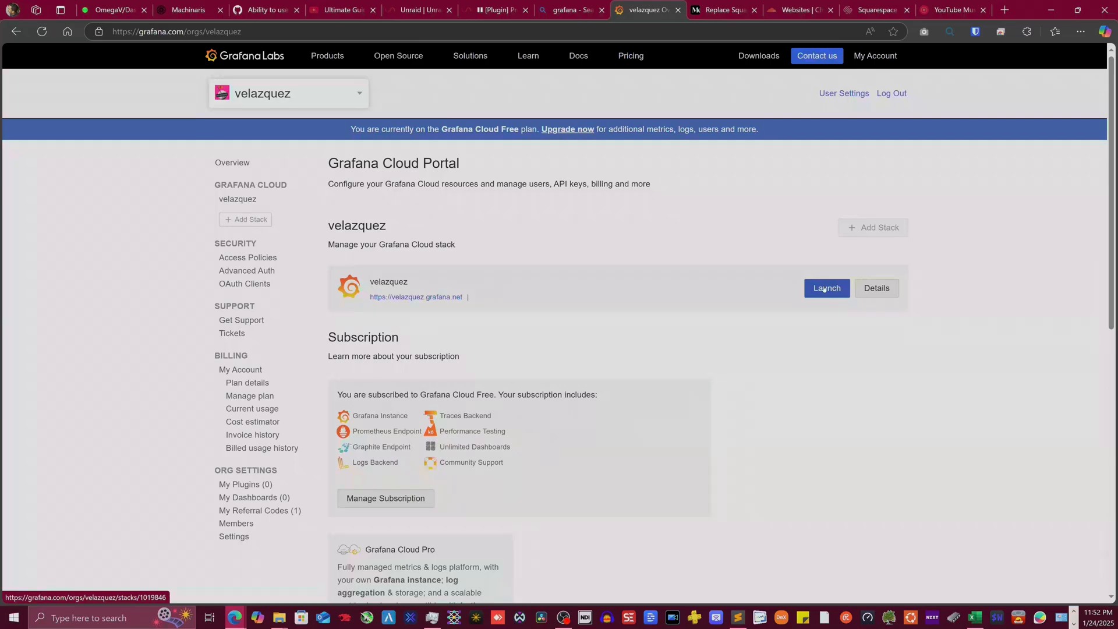
pyautogui.click(824, 289)
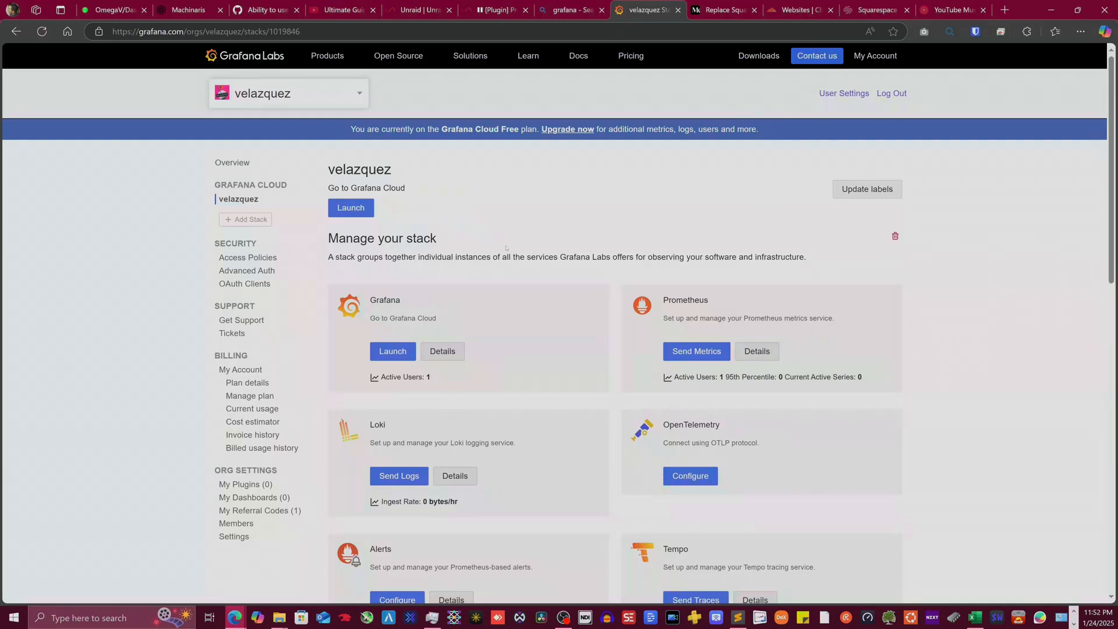
pyautogui.click(393, 351)
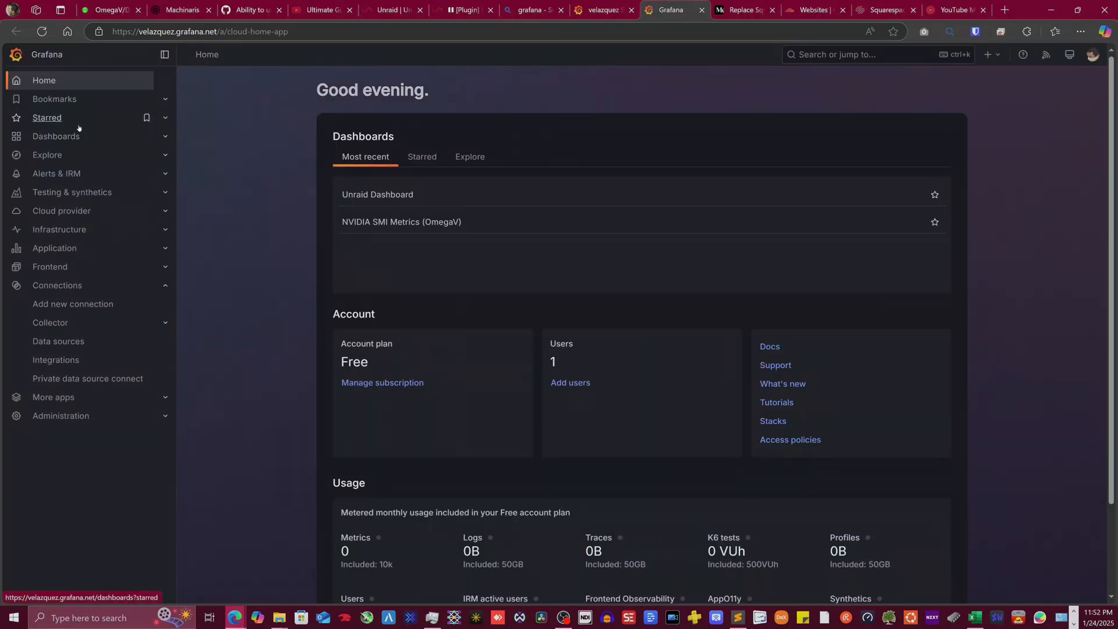
# - Scroll through the NVIDIA SMI Metrics (OmegaV) GPU panels, then go back to the Dashboards list
pyautogui.click(69, 137)
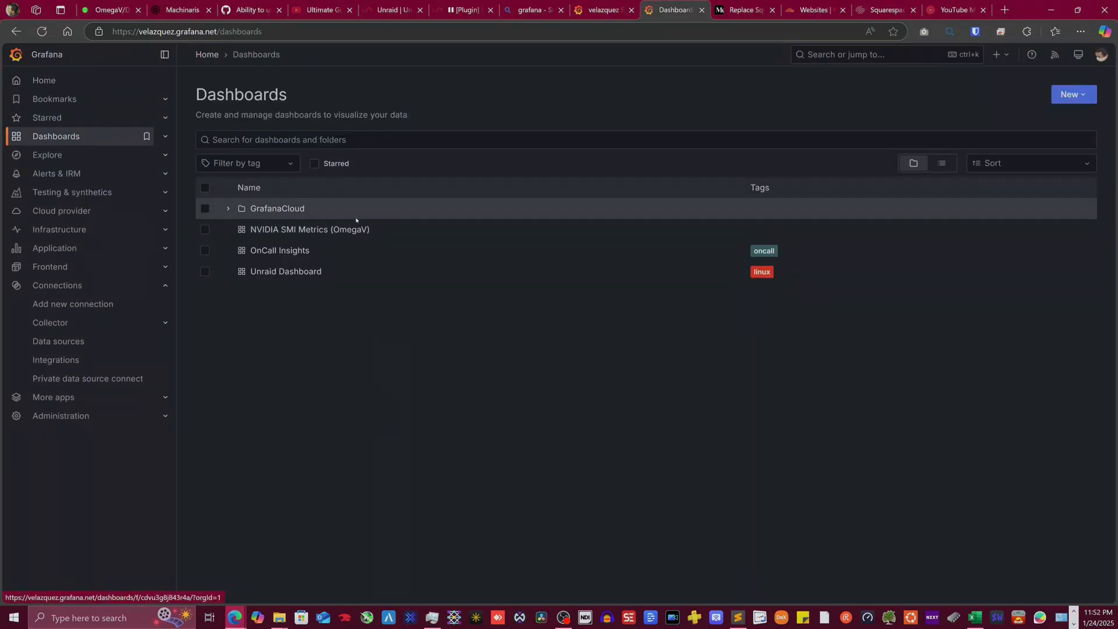
pyautogui.click(309, 231)
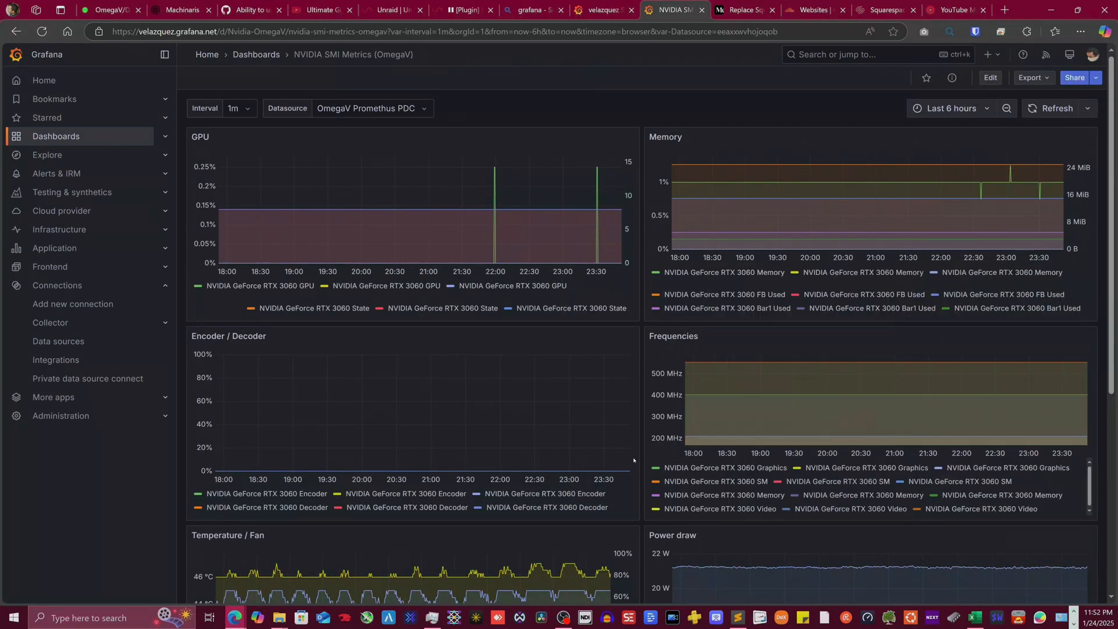
pyautogui.scroll(-4, 451, 460)
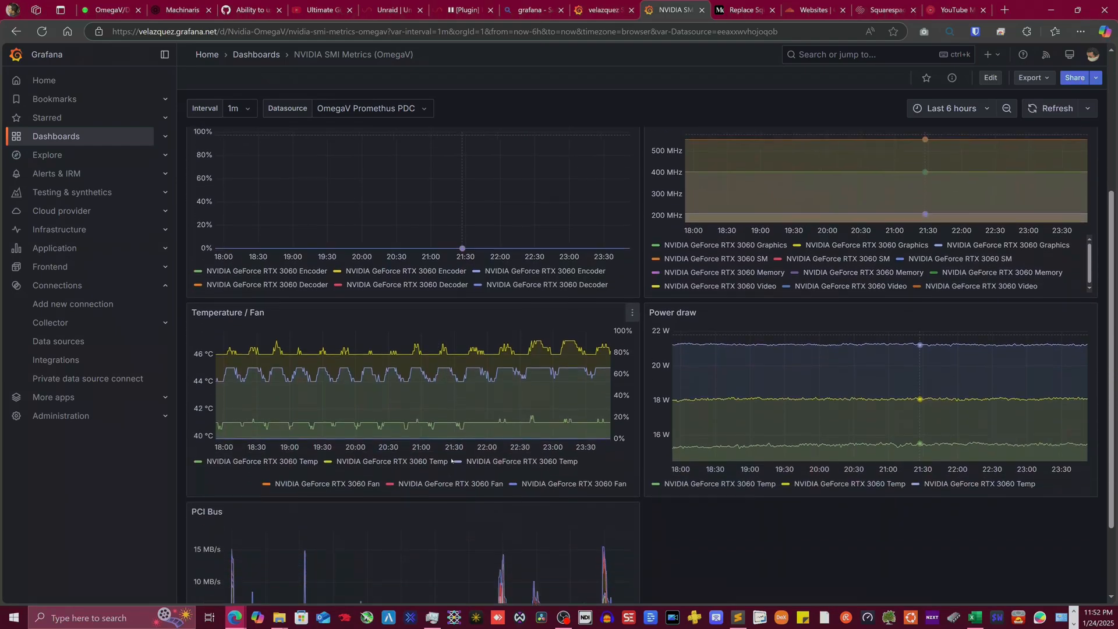
pyautogui.scroll(-1, 600, 447)
pyautogui.scroll(5, 585, 451)
pyautogui.scroll(-4, 570, 460)
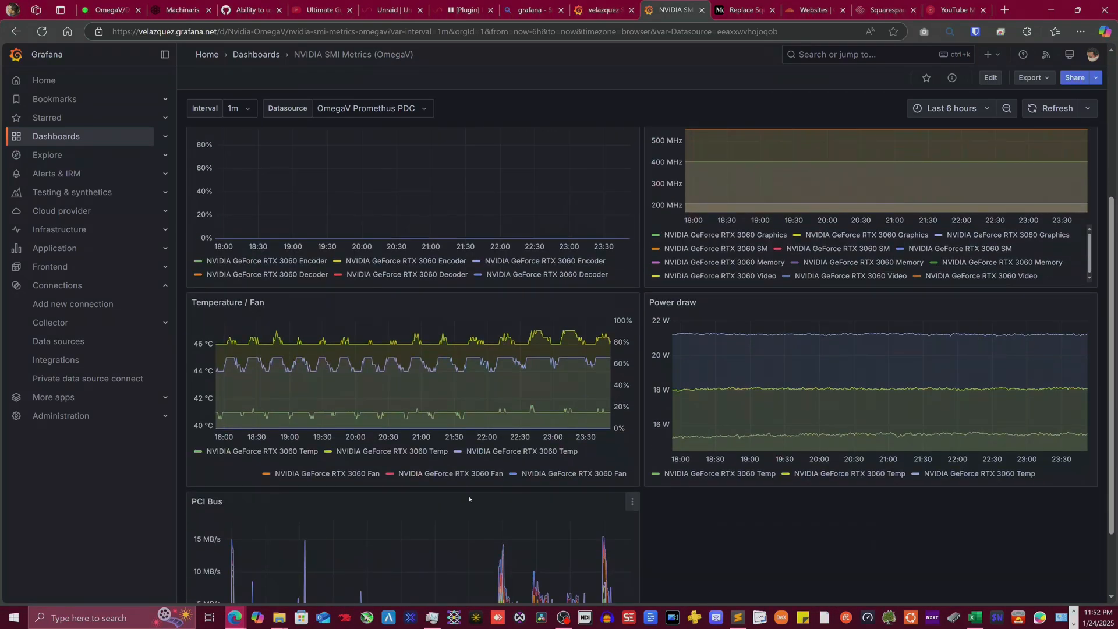
pyautogui.scroll(-2, 469, 499)
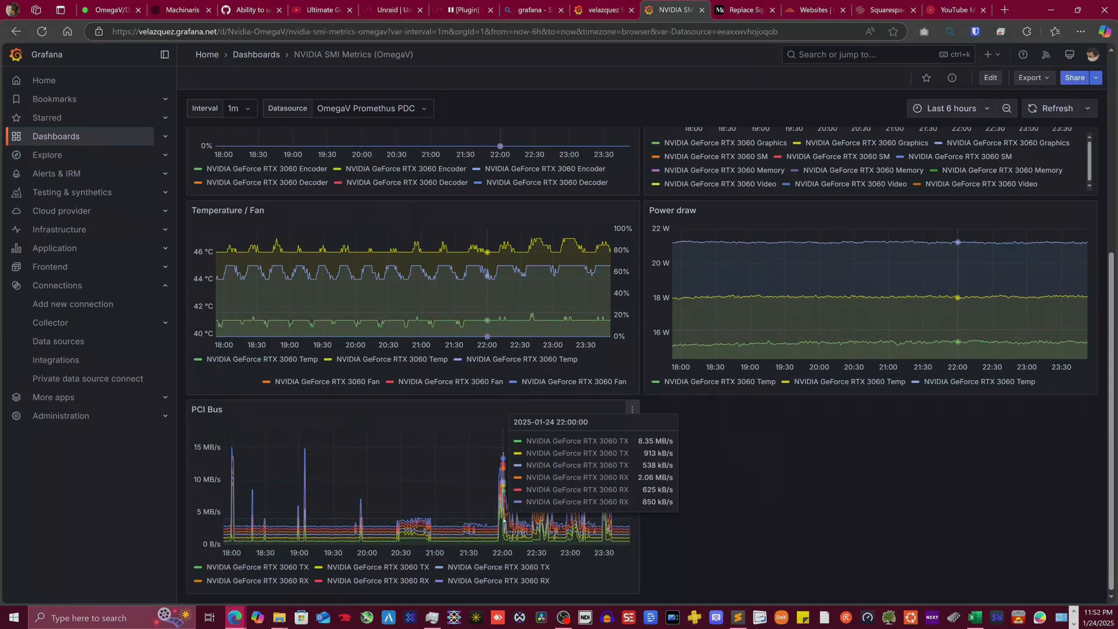
pyautogui.scroll(3, 504, 520)
pyautogui.scroll(-2, 501, 530)
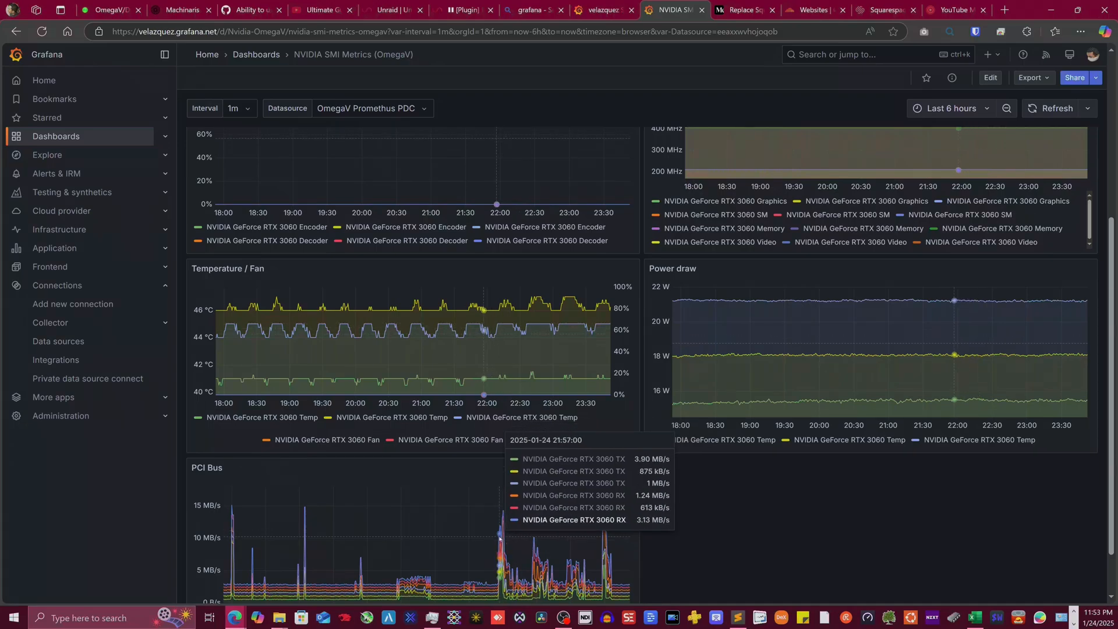
pyautogui.scroll(5, 500, 530)
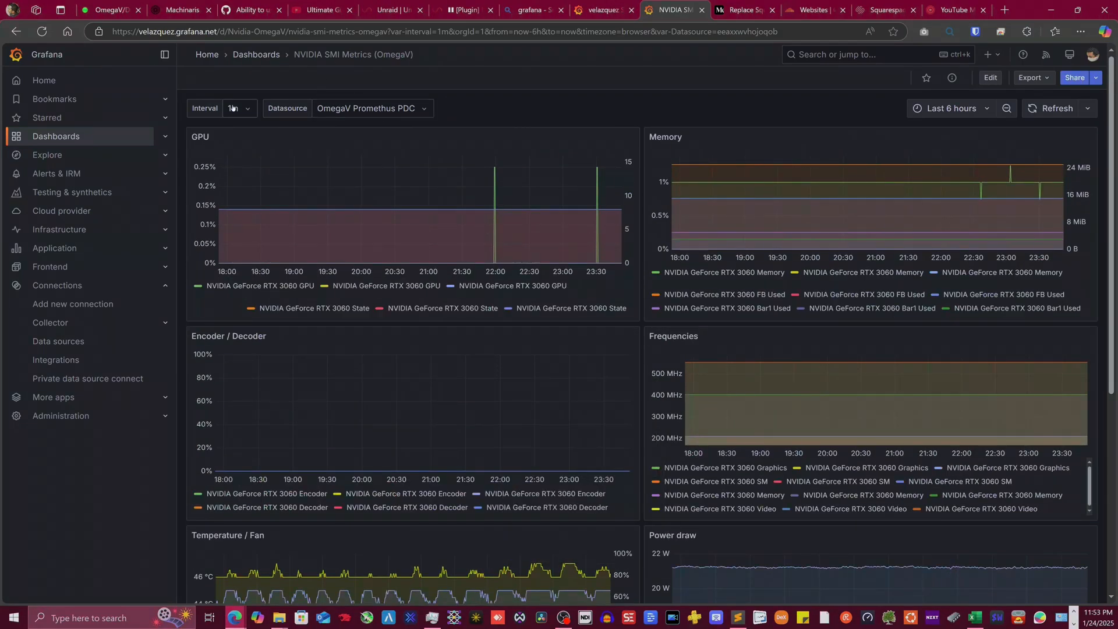
pyautogui.click(165, 137)
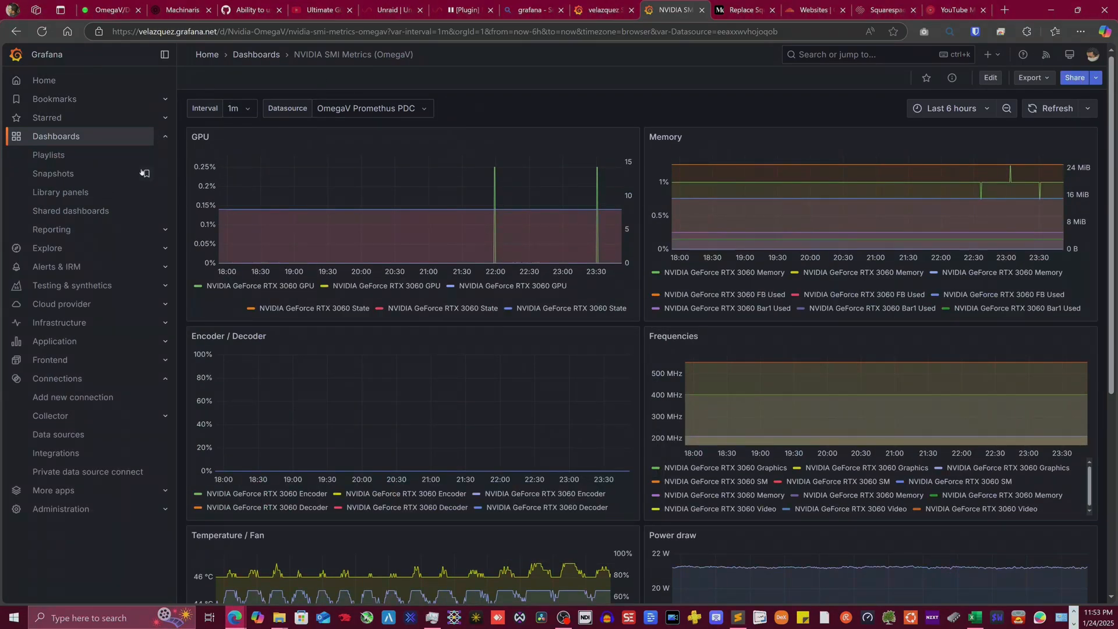
pyautogui.click(48, 135)
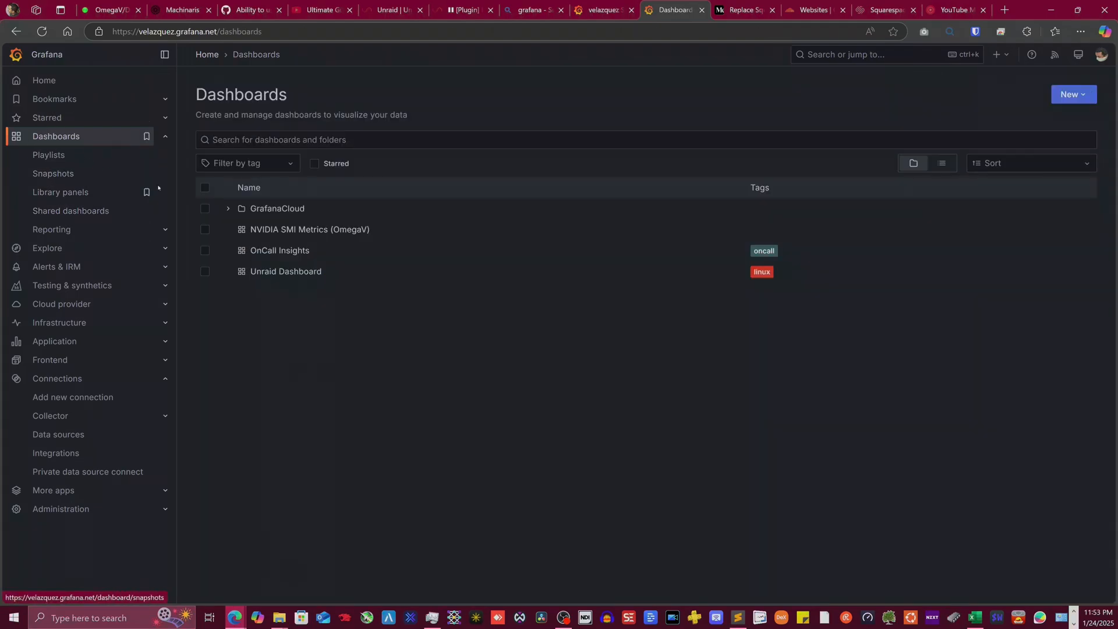
# - Open Unraid Dashboard and expand its CPU / Memory / Net / Disk row, showing CPU Busy 28.0%
pyautogui.click(289, 273)
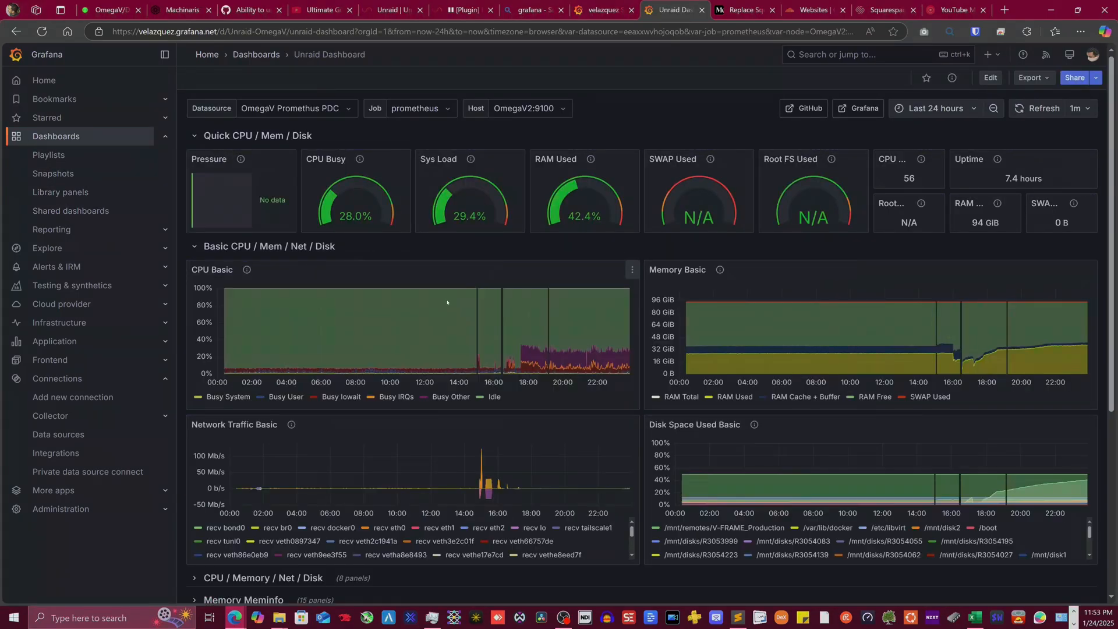
pyautogui.scroll(-5, 531, 301)
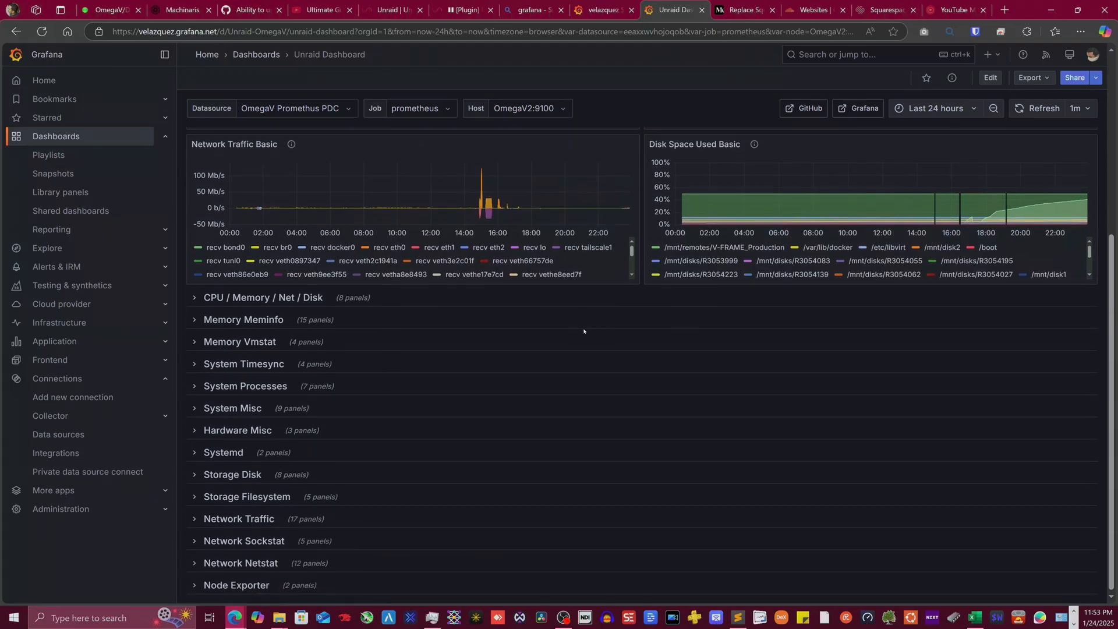
pyautogui.click(195, 298)
pyautogui.scroll(-2, 387, 405)
pyautogui.scroll(-13, 387, 405)
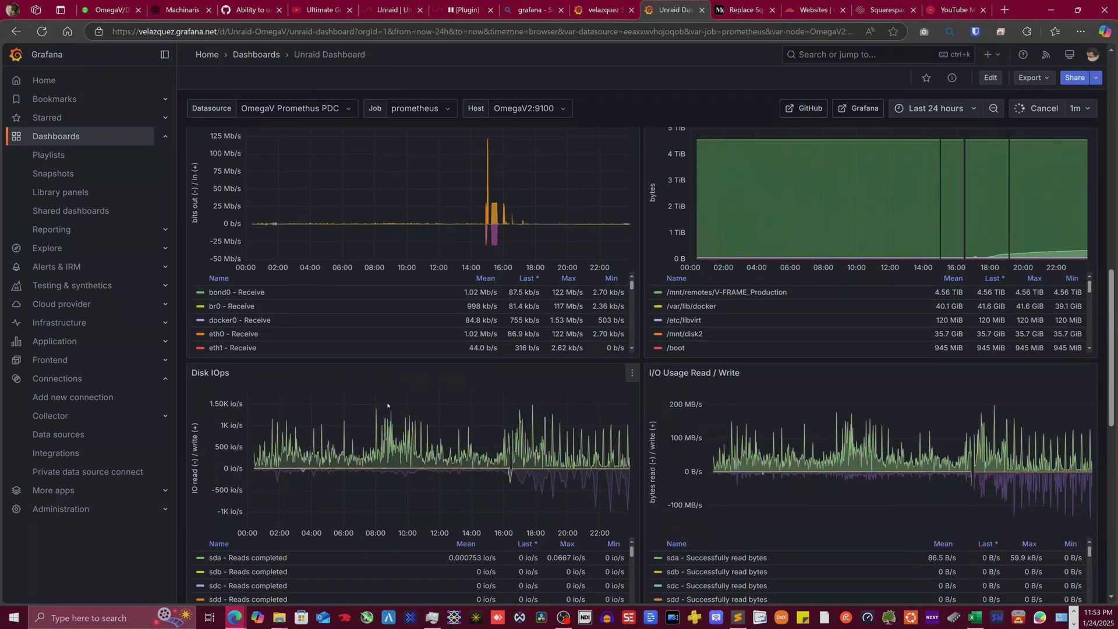
pyautogui.scroll(-3, 387, 404)
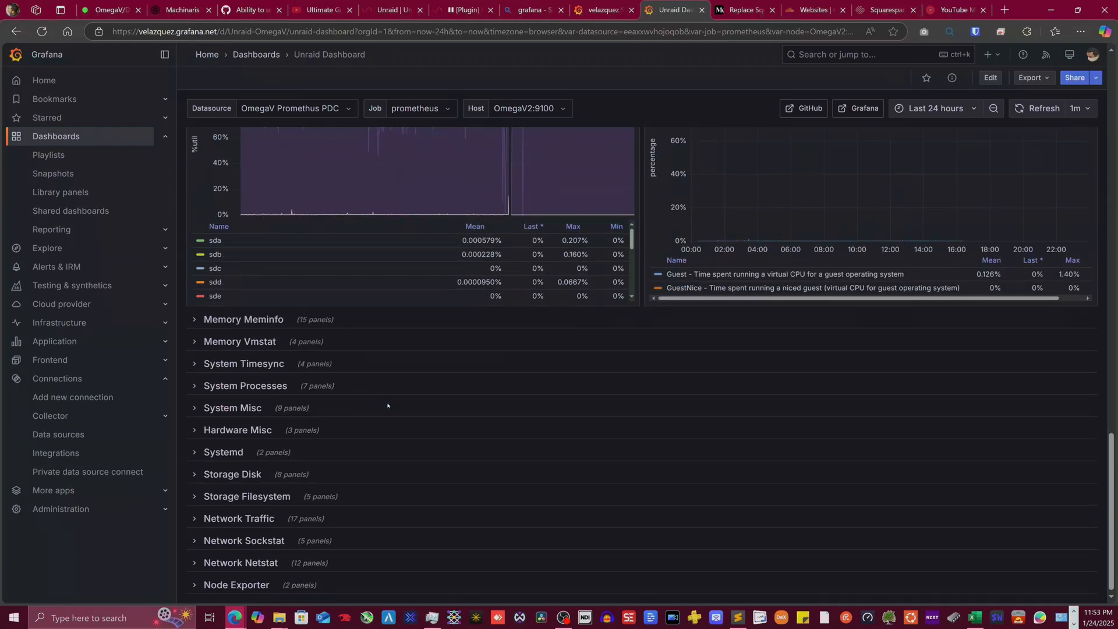
pyautogui.scroll(20, 388, 405)
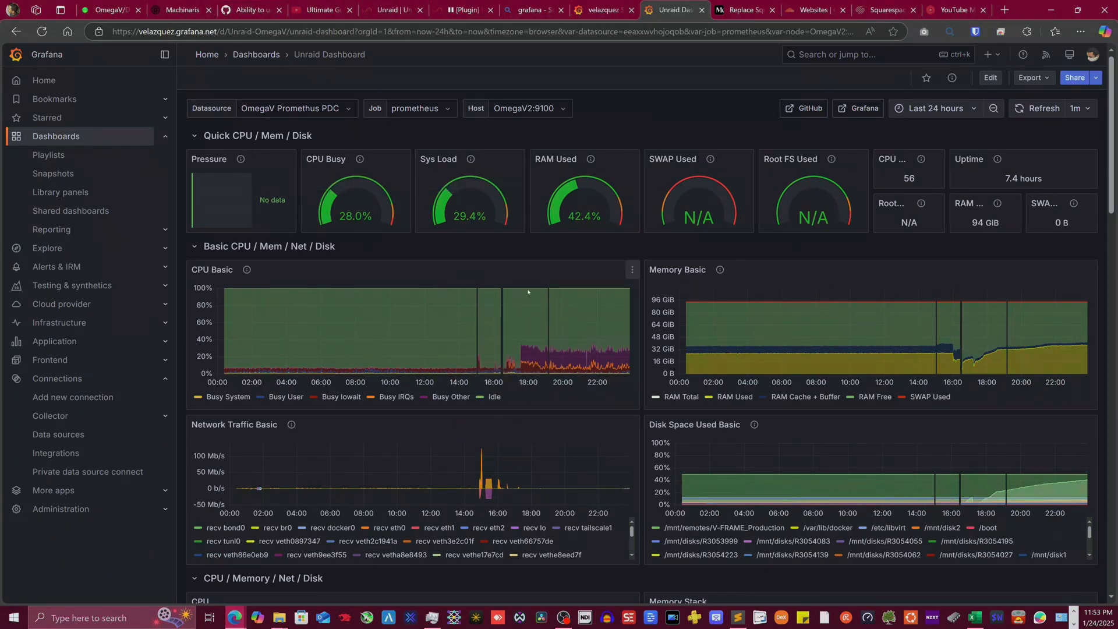
pyautogui.moveTo(470, 161)
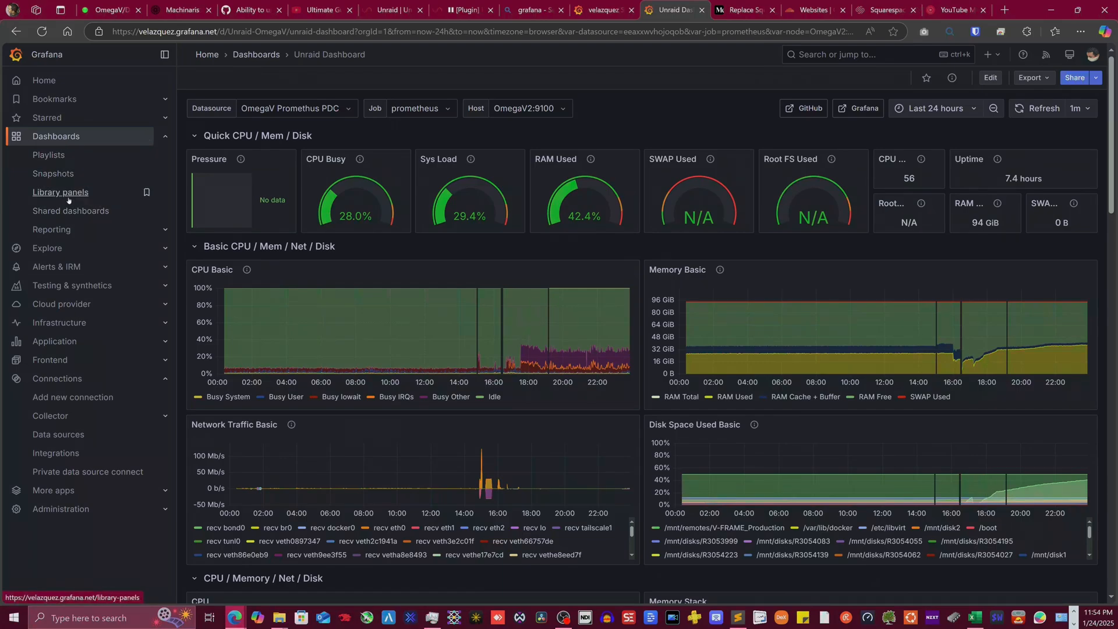
# - Delete NVIDIA SMI Metrics (OmegaV) and Unraid Dashboard, confirming with 'Delete', then return to Unraid
pyautogui.click(56, 135)
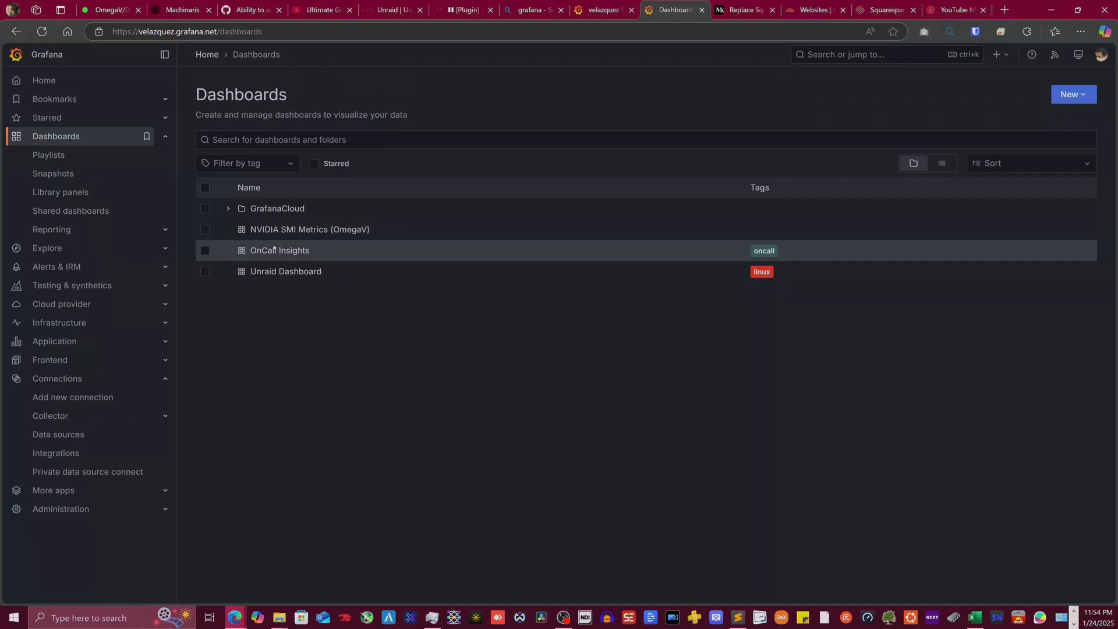
pyautogui.click(205, 230)
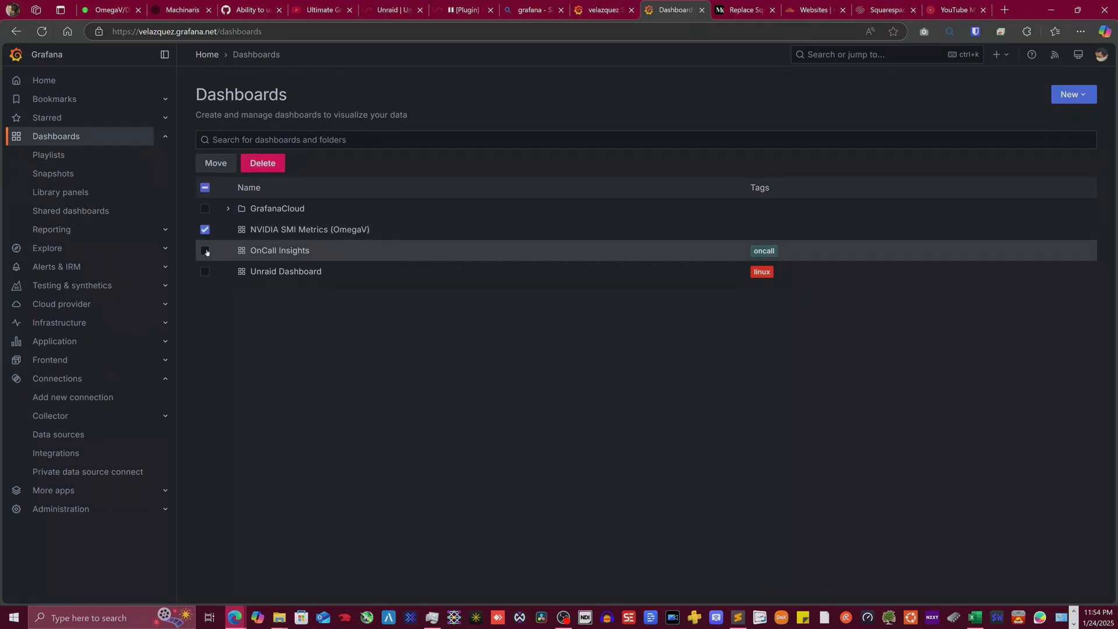
pyautogui.click(205, 272)
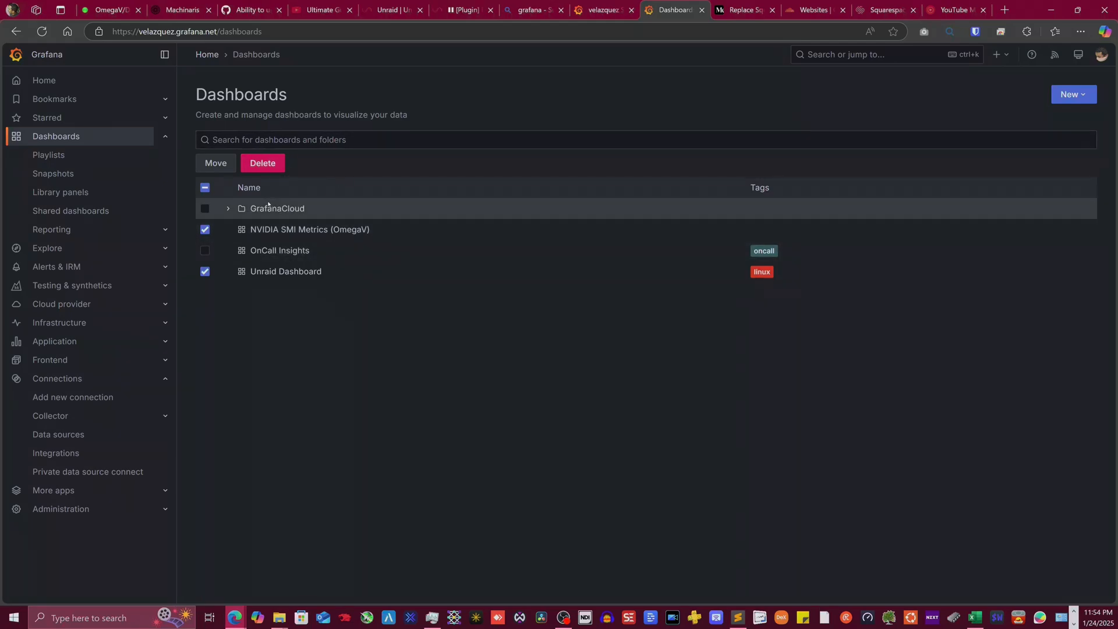
pyautogui.click(273, 165)
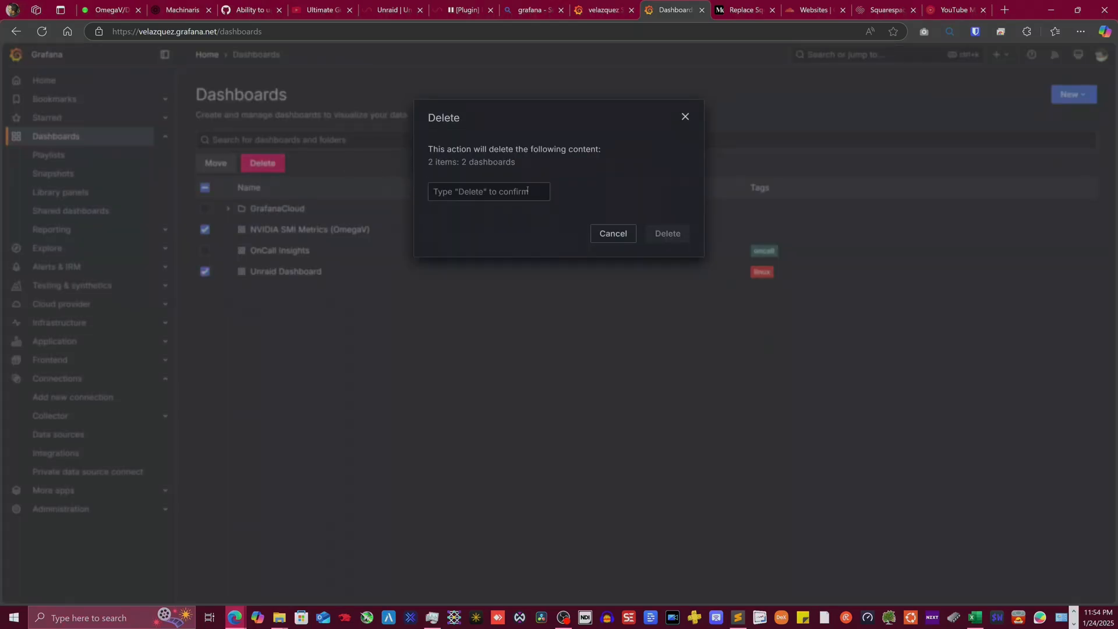
pyautogui.click(528, 191)
pyautogui.write('Delete')
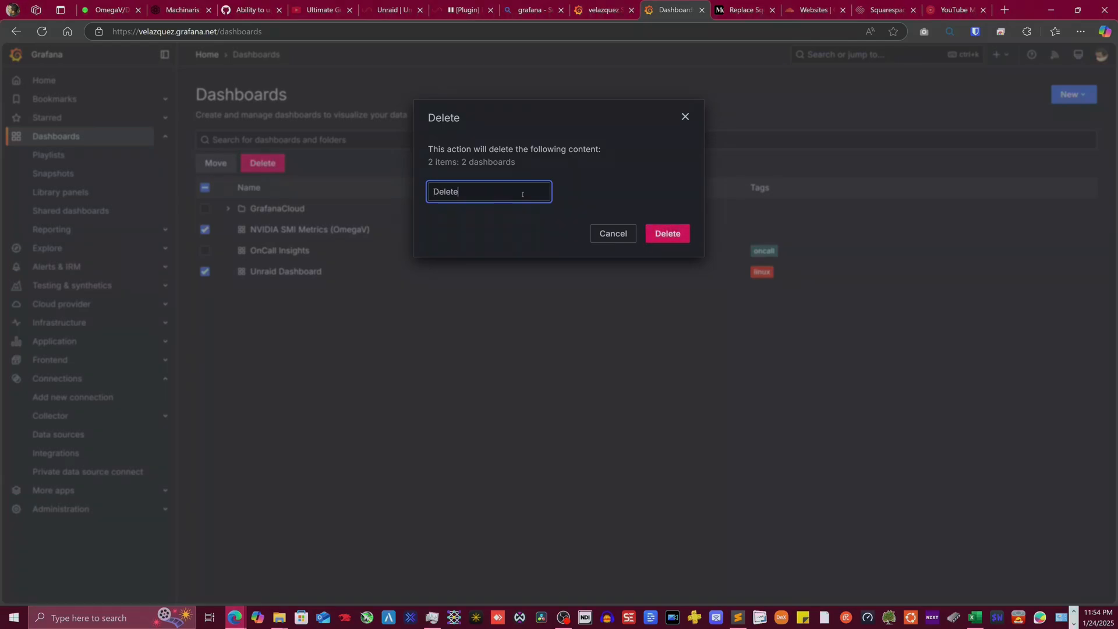
pyautogui.press('Return')
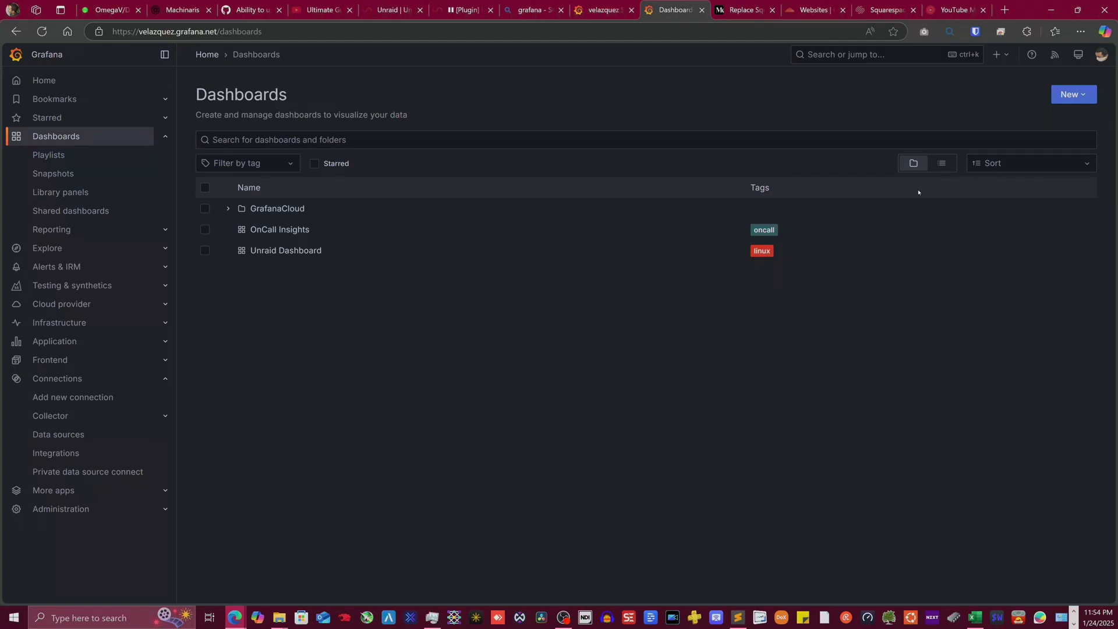
pyautogui.click(125, 12)
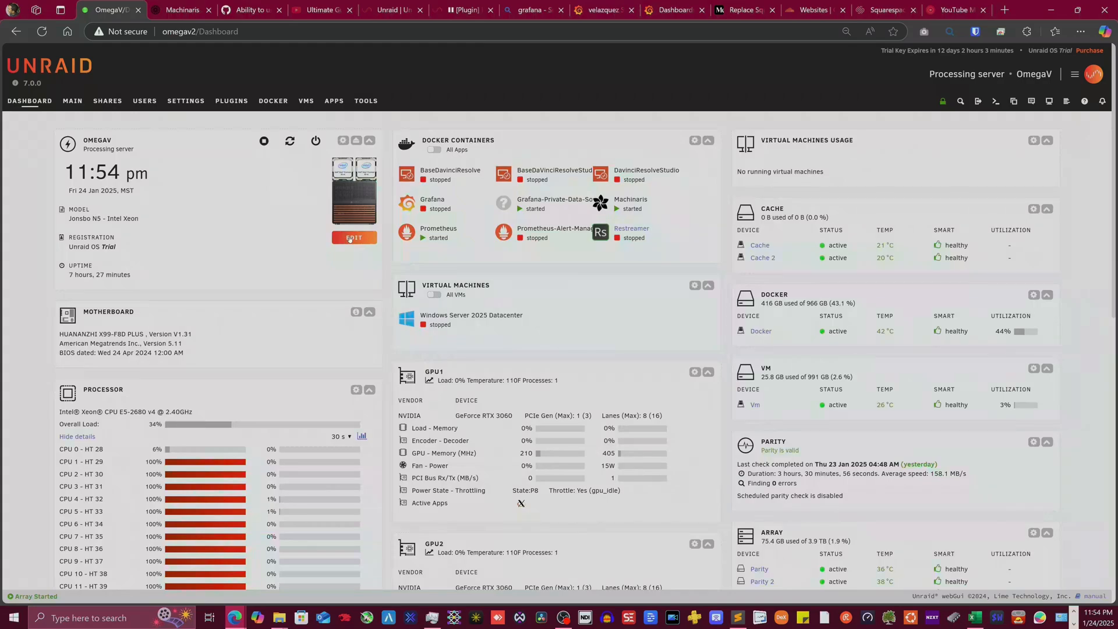
# - Search the Unraid Apps catalogue for 'prometheus' to list the installed Node and nvidia-smi exporters
pyautogui.click(333, 101)
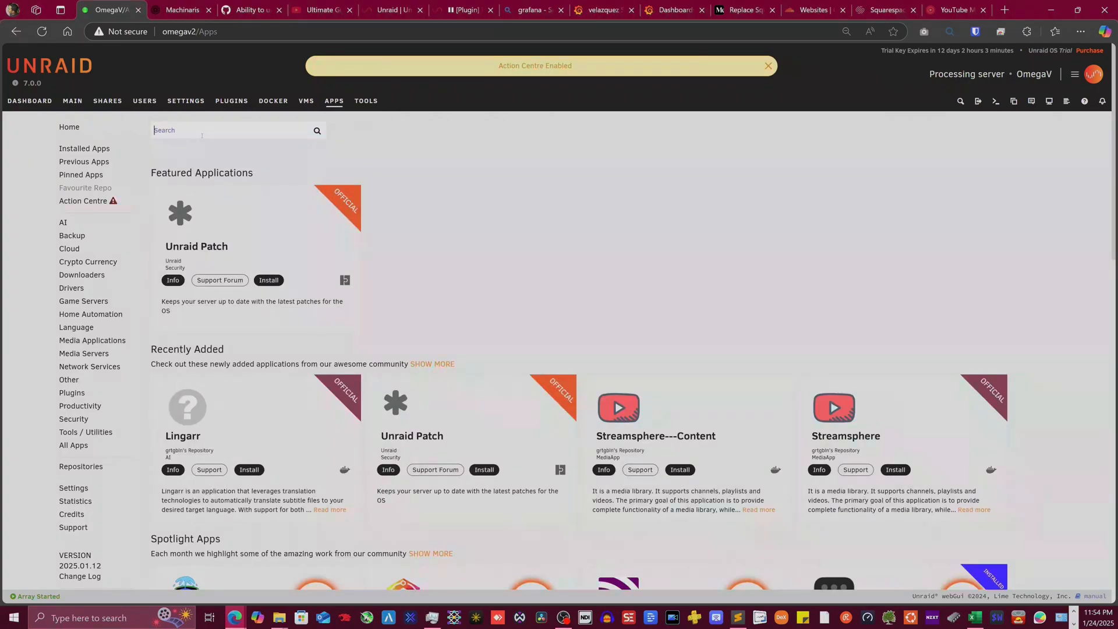
pyautogui.write('Prome')
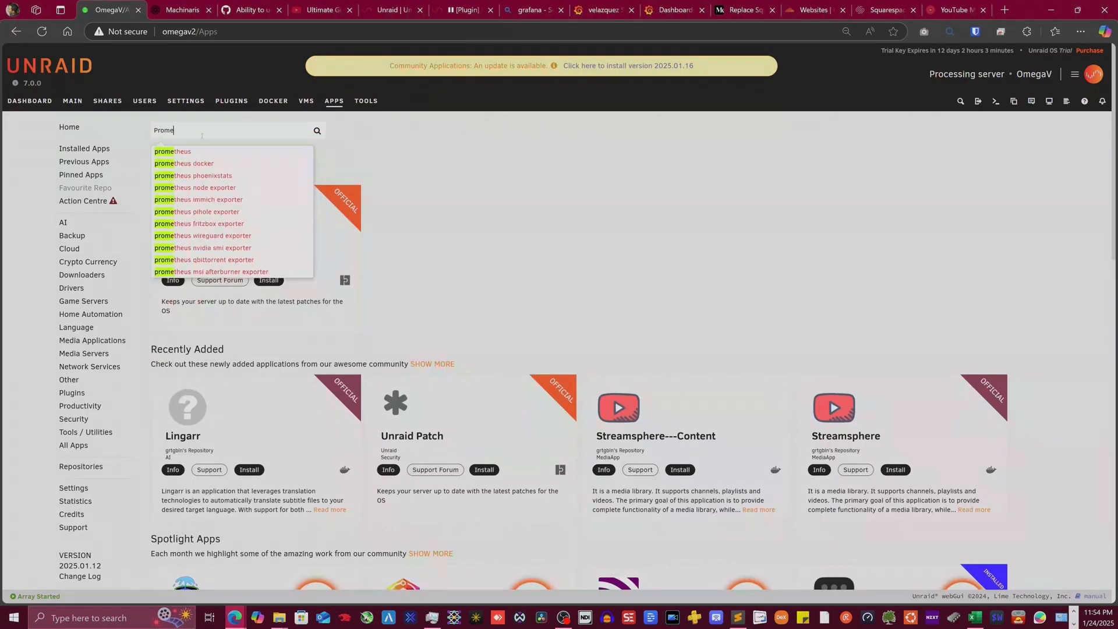
pyautogui.write('th')
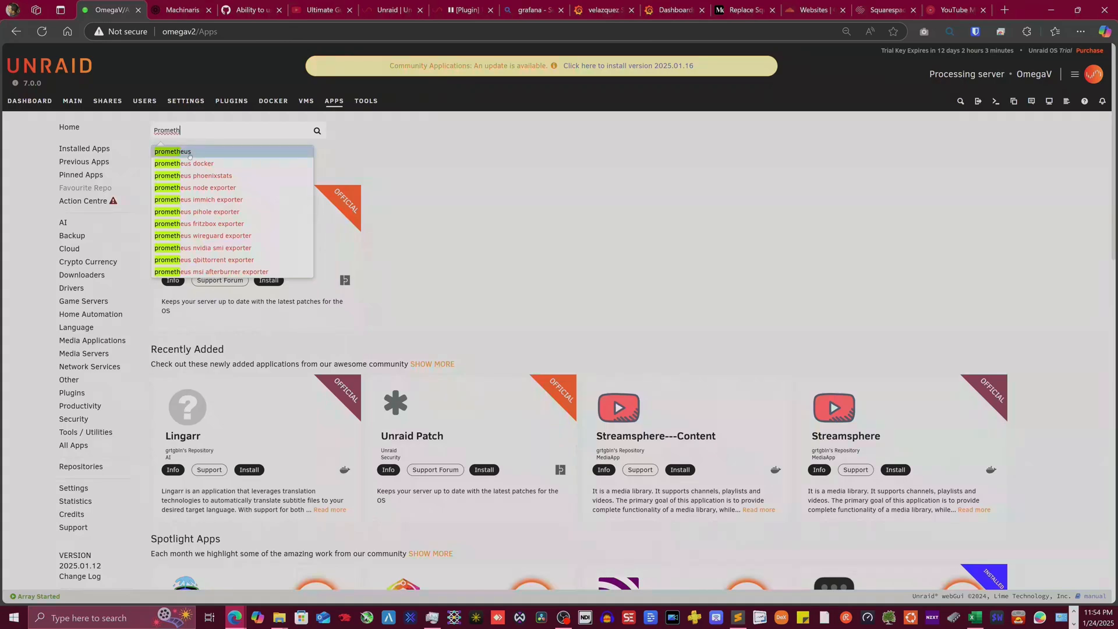
pyautogui.click(188, 152)
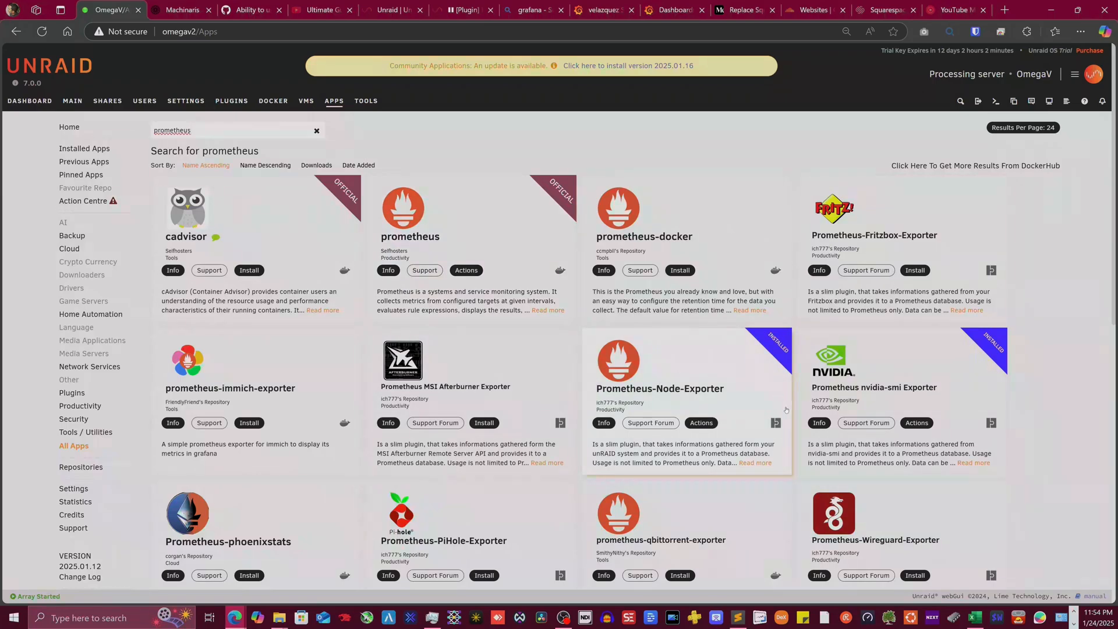
pyautogui.scroll(-1, 647, 385)
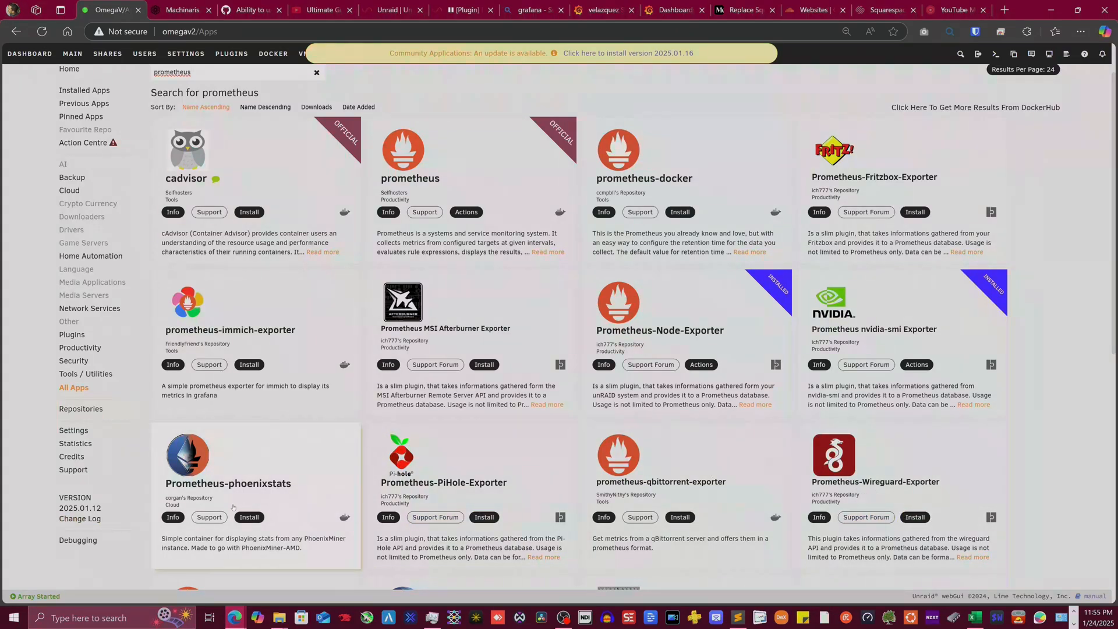
pyautogui.scroll(1, 392, 276)
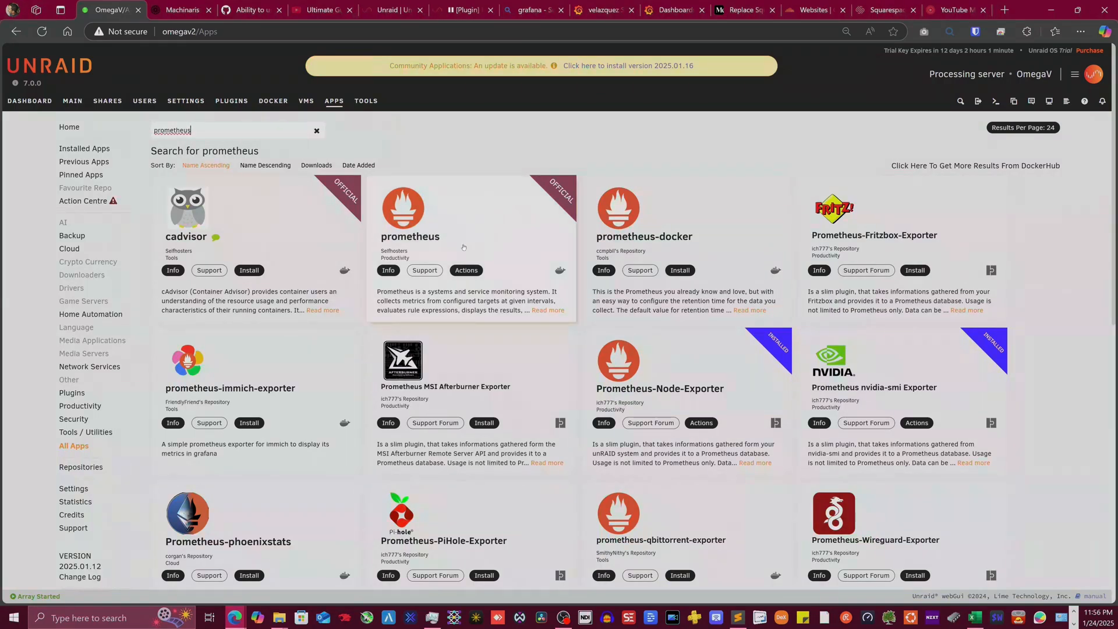
# - Open the Prometheus container's Edit page from Docker and inspect its Appdata path
pyautogui.click(273, 102)
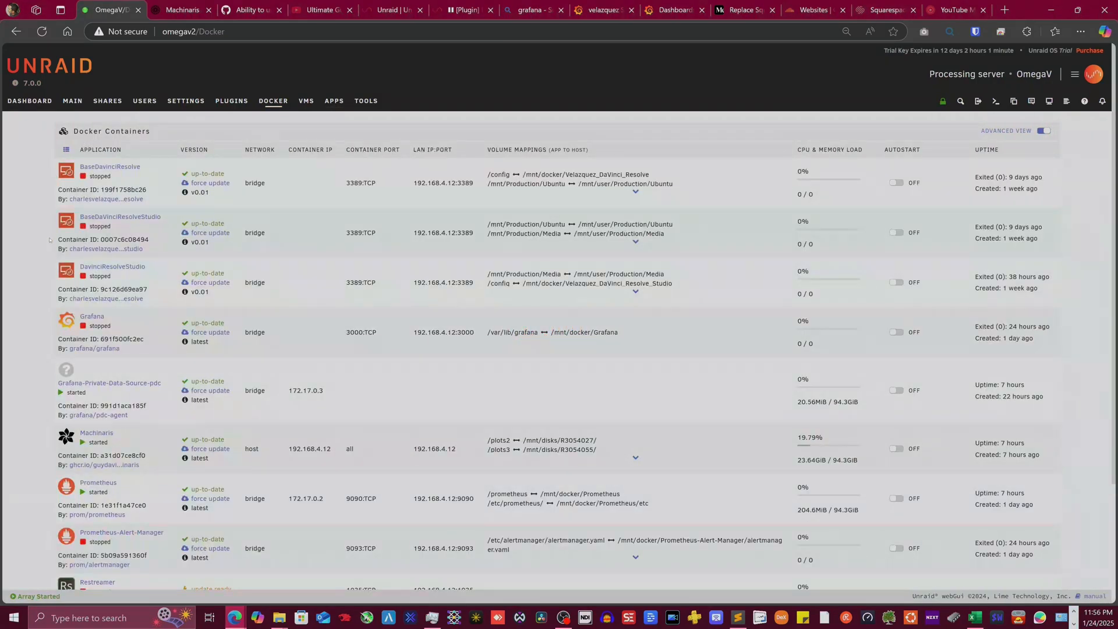
pyautogui.scroll(-2, 41, 332)
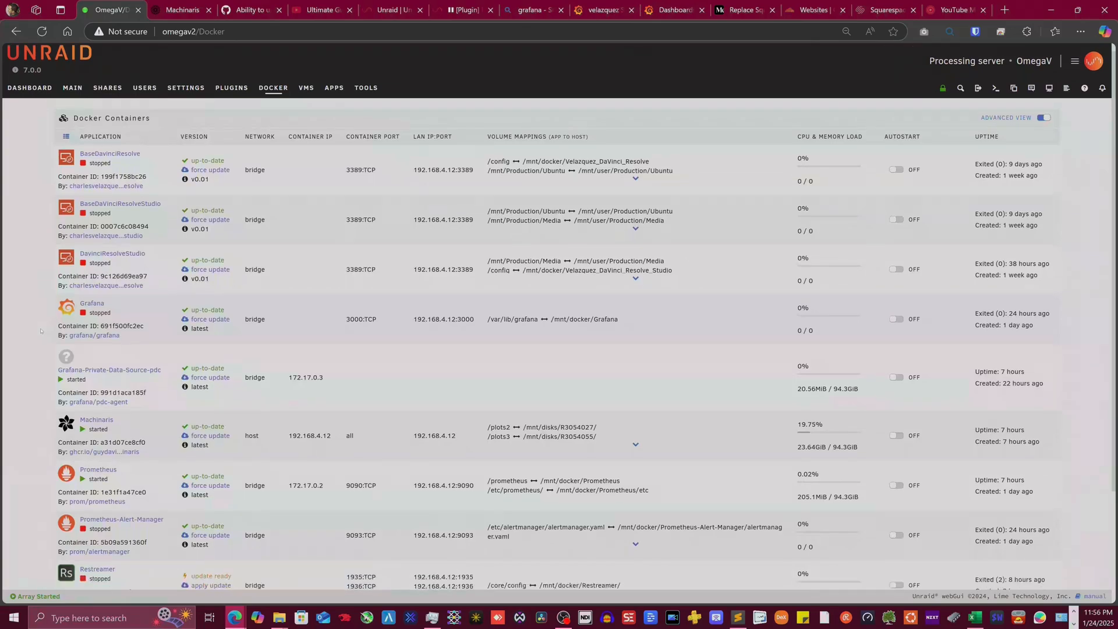
pyautogui.click(67, 370)
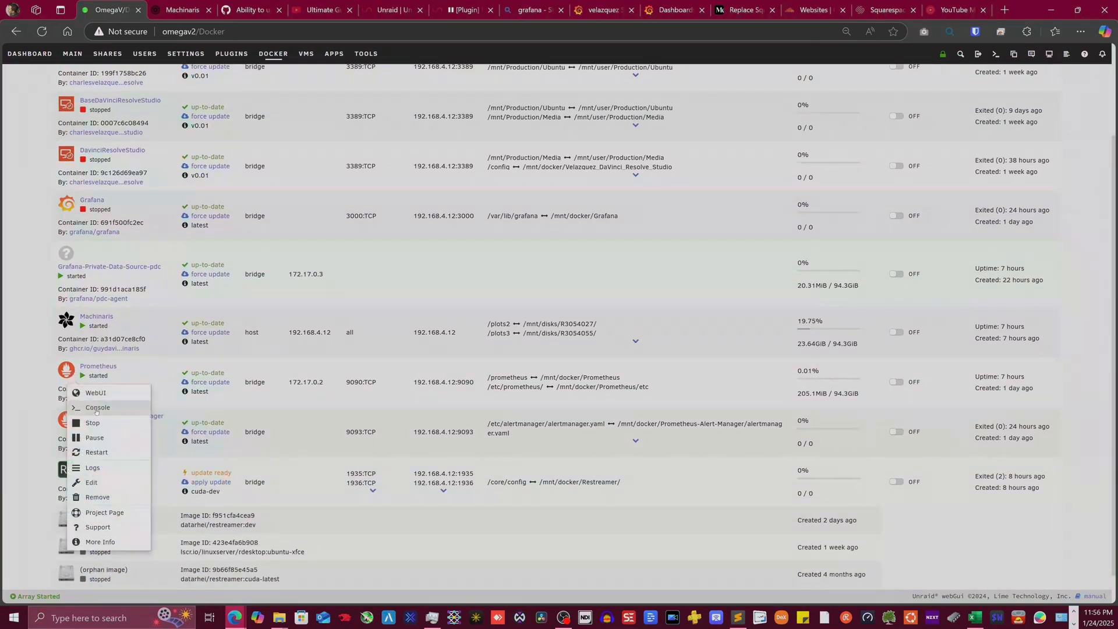
pyautogui.click(101, 482)
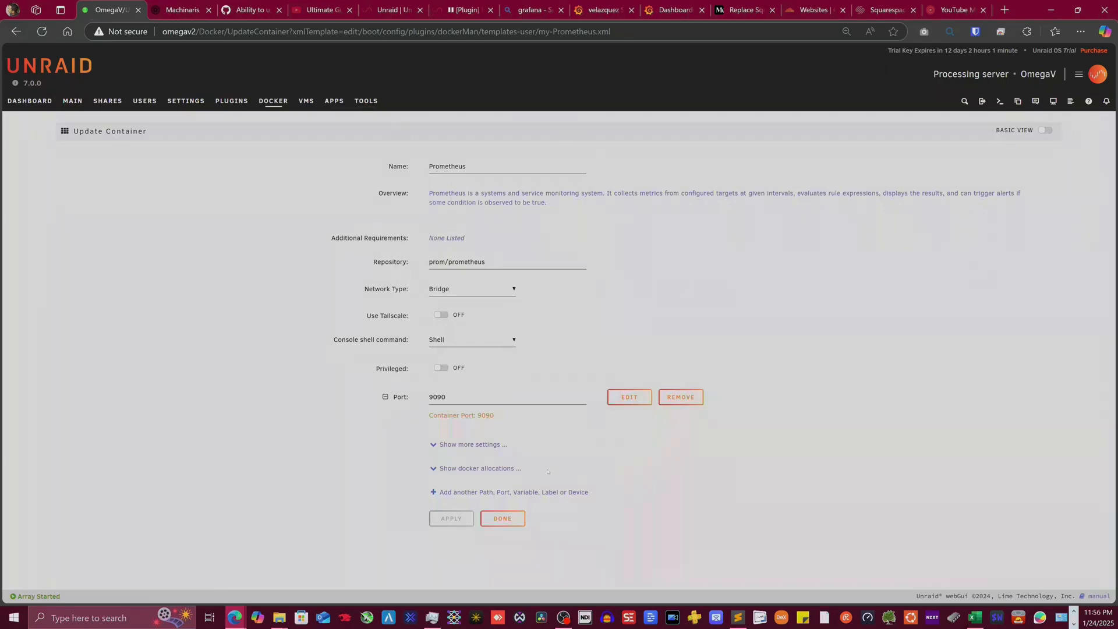
pyautogui.click(442, 443)
pyautogui.scroll(-2, 298, 394)
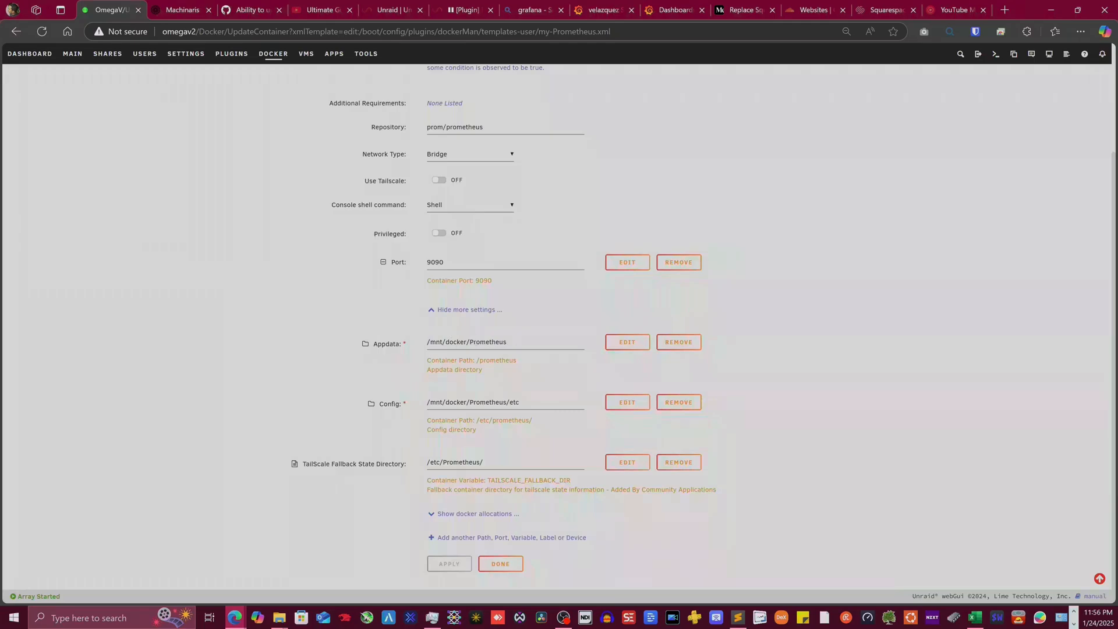
pyautogui.moveTo(448, 341); pyautogui.dragTo(465, 341)
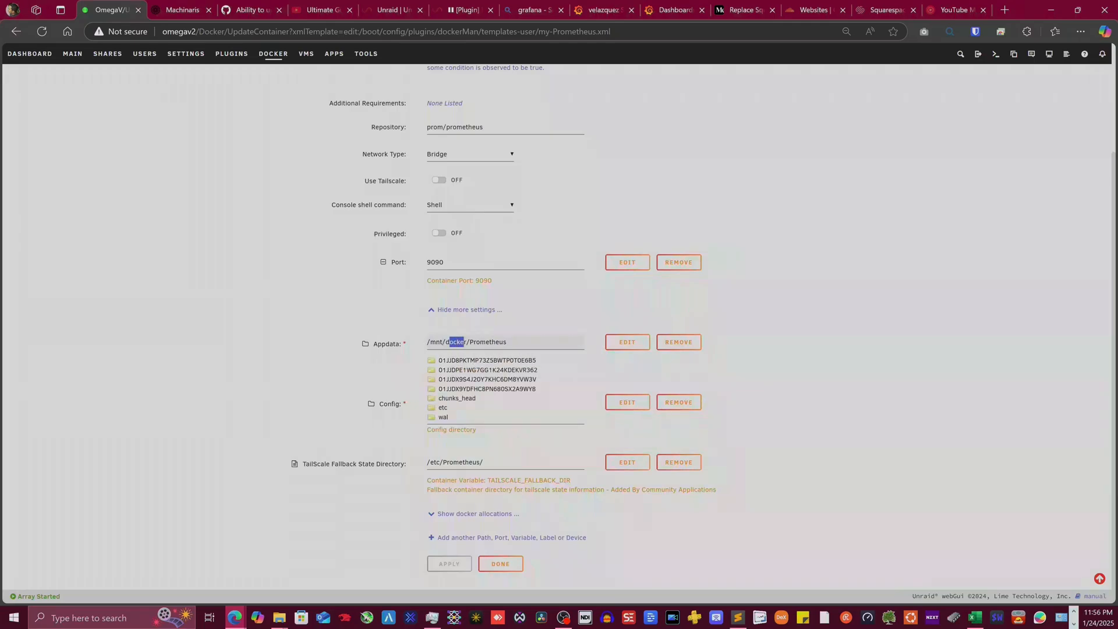
pyautogui.click(287, 418)
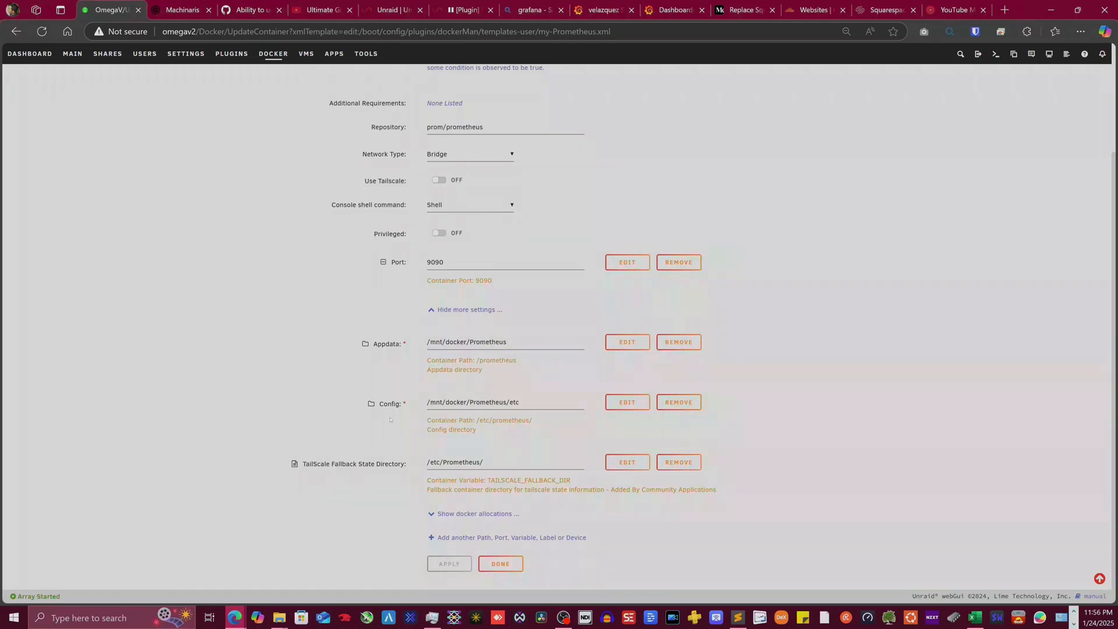
# - Show the docker port allocations and review the Prometheus Config path
pyautogui.click(475, 513)
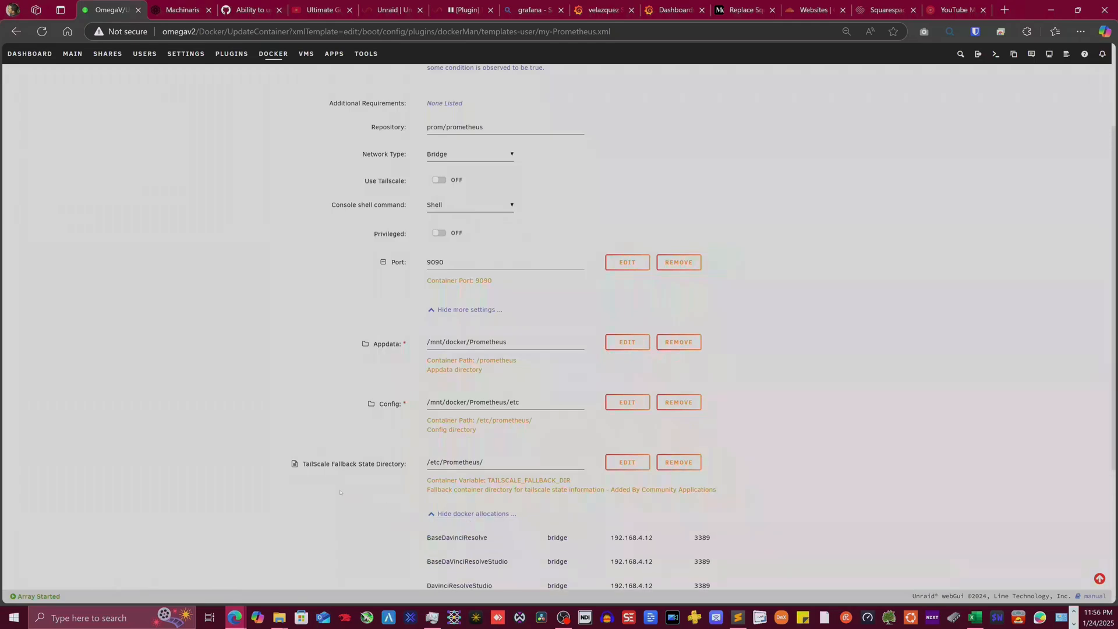
pyautogui.scroll(-2, 330, 479)
pyautogui.scroll(-2, 260, 404)
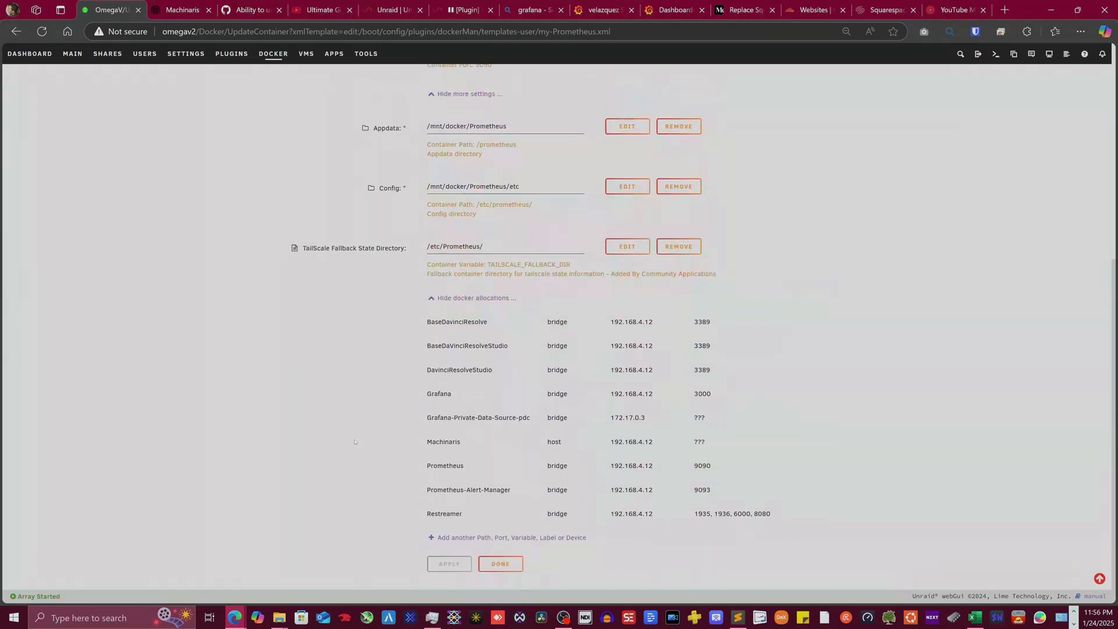
pyautogui.scroll(7, 358, 386)
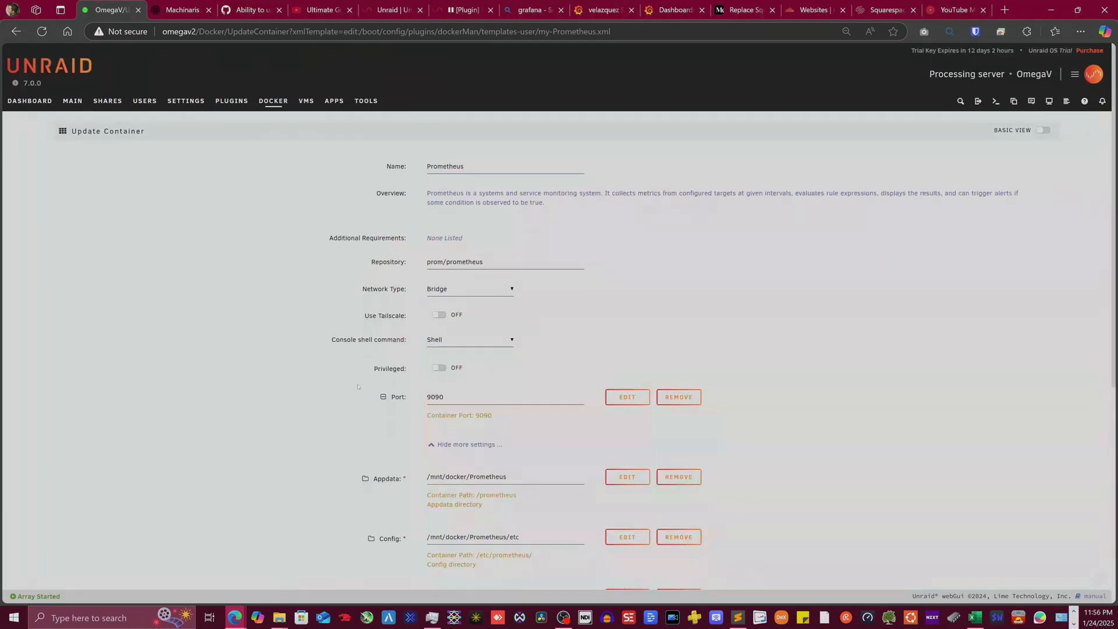
pyautogui.scroll(-3, 422, 353)
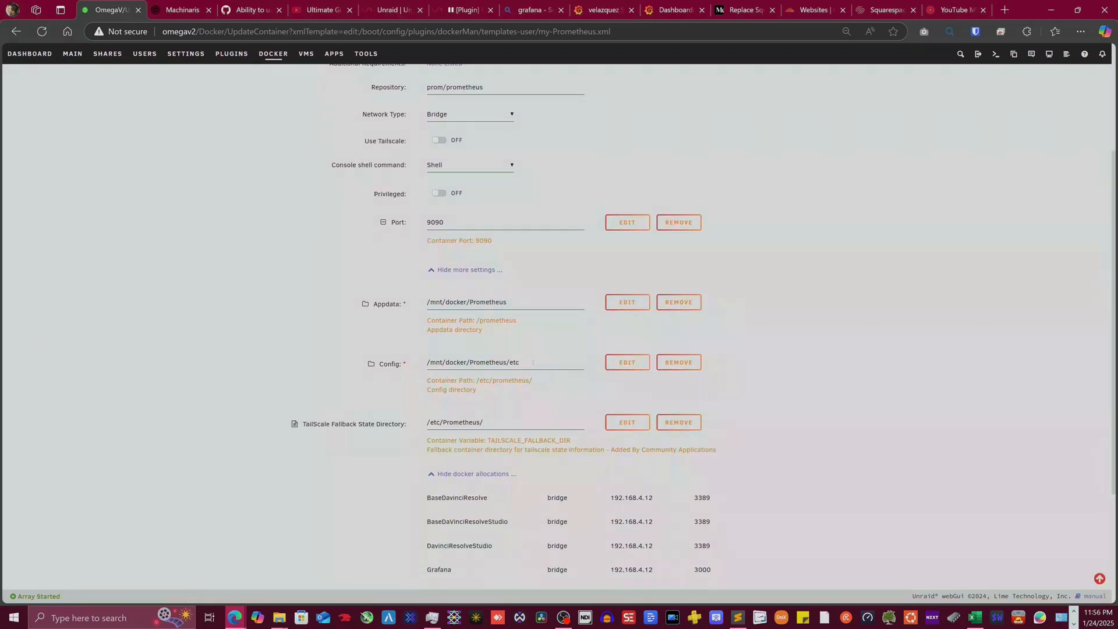
pyautogui.moveTo(533, 362); pyautogui.dragTo(422, 354)
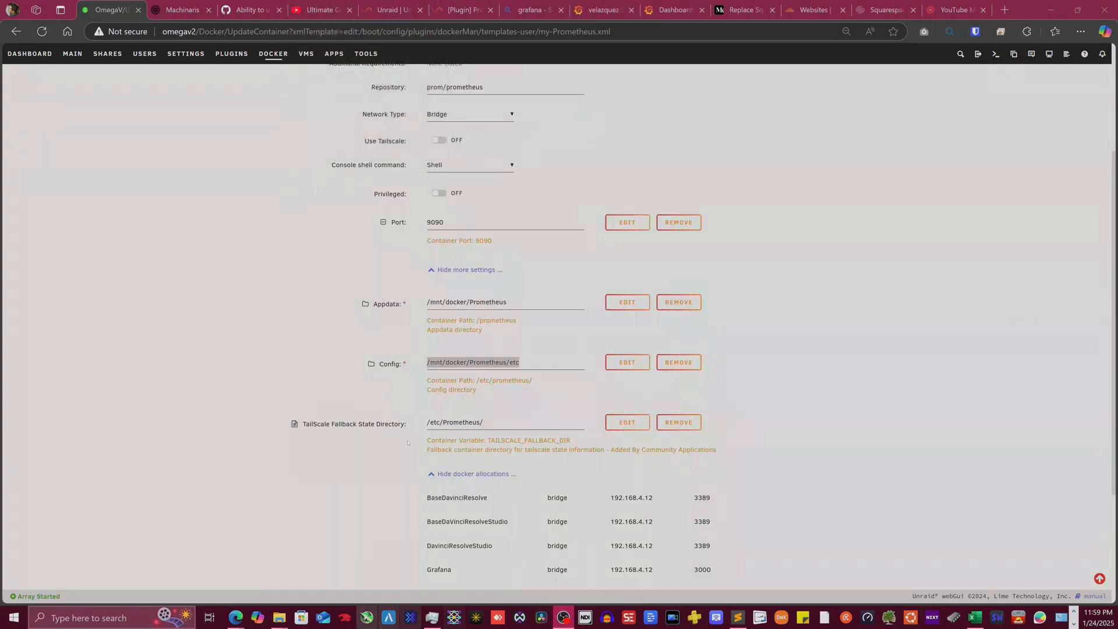
pyautogui.click(535, 359)
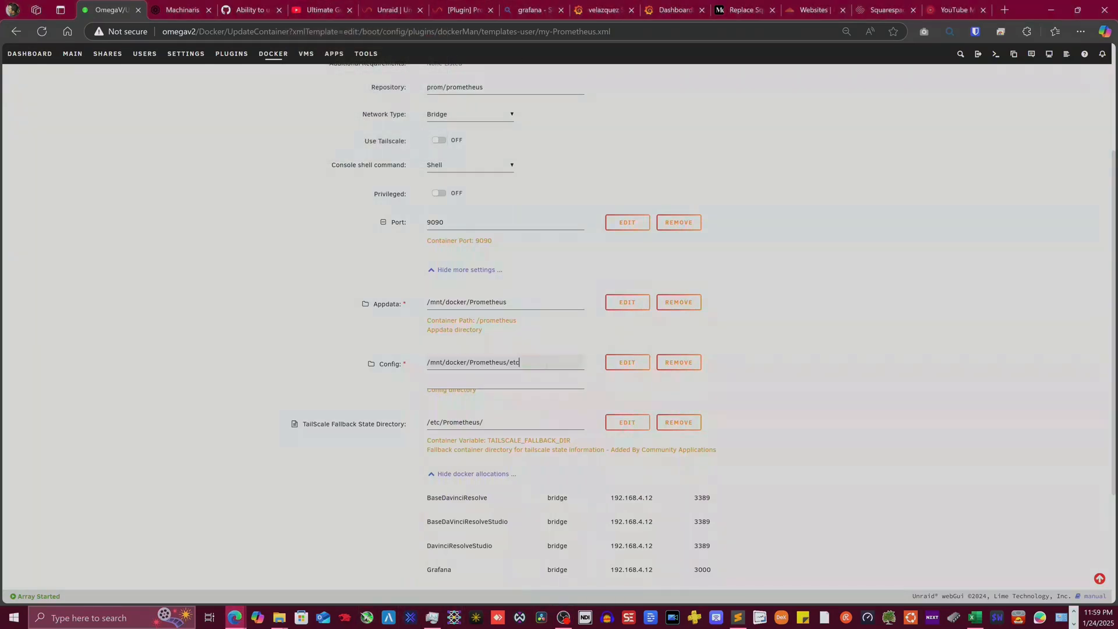
pyautogui.moveTo(535, 360); pyautogui.dragTo(421, 361)
pyautogui.click(170, 315)
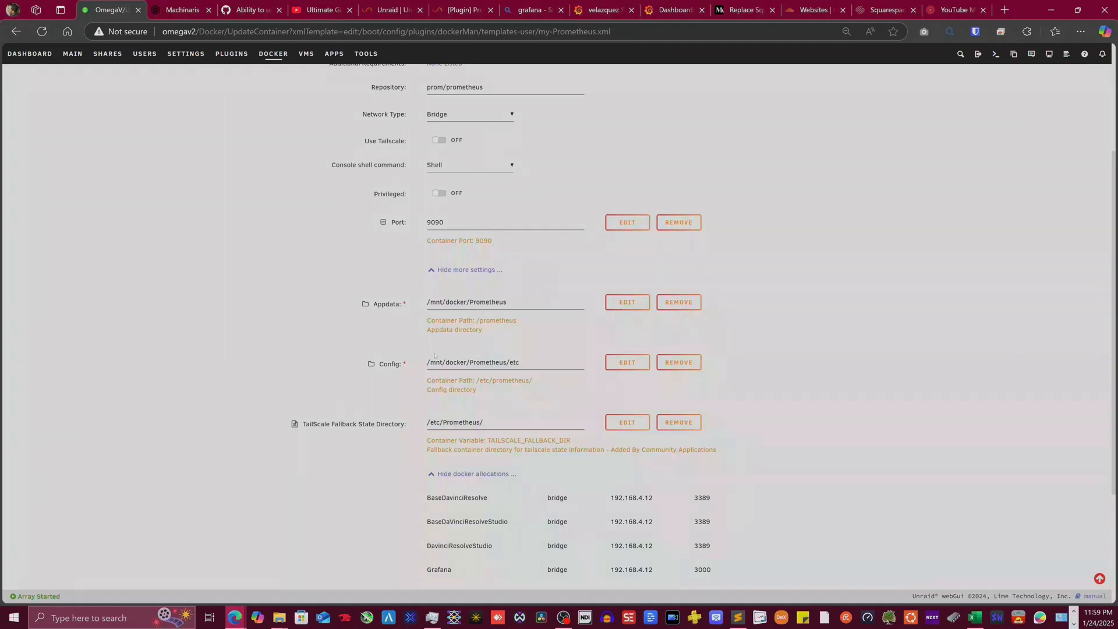
# - Go back to the Unraid server dashboard
pyautogui.scroll(3, 327, 269)
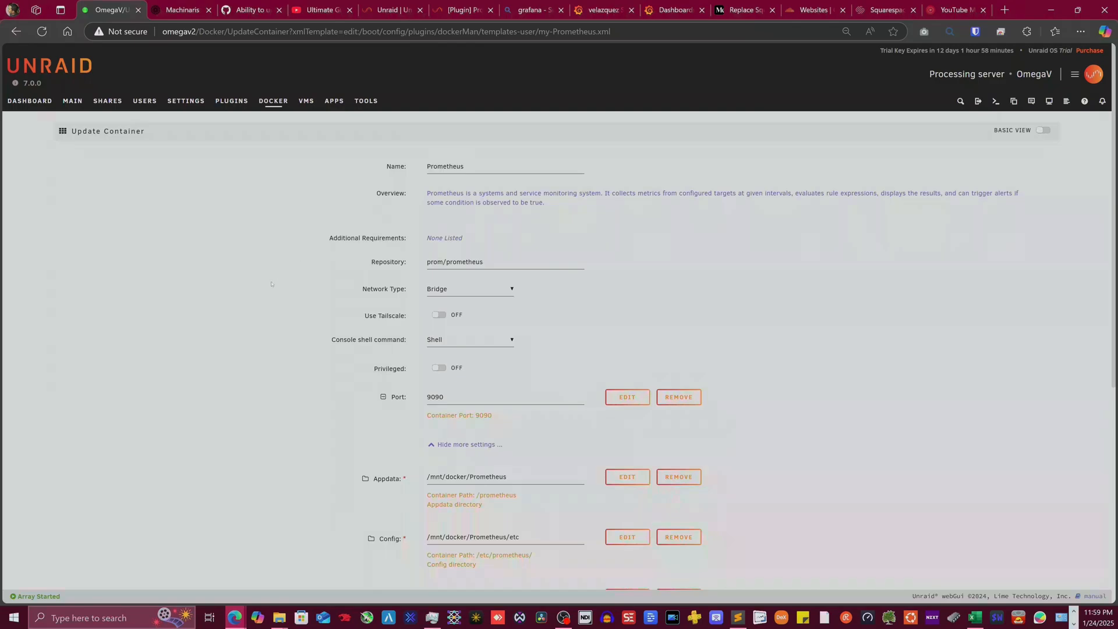
pyautogui.scroll(-1, 347, 287)
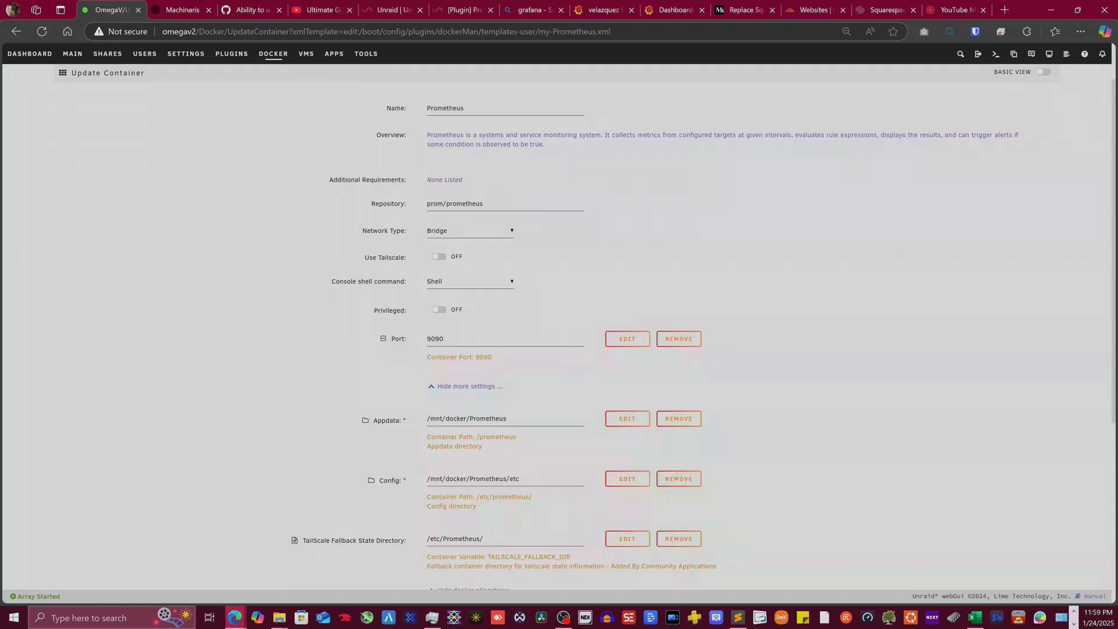
pyautogui.scroll(1, 296, 367)
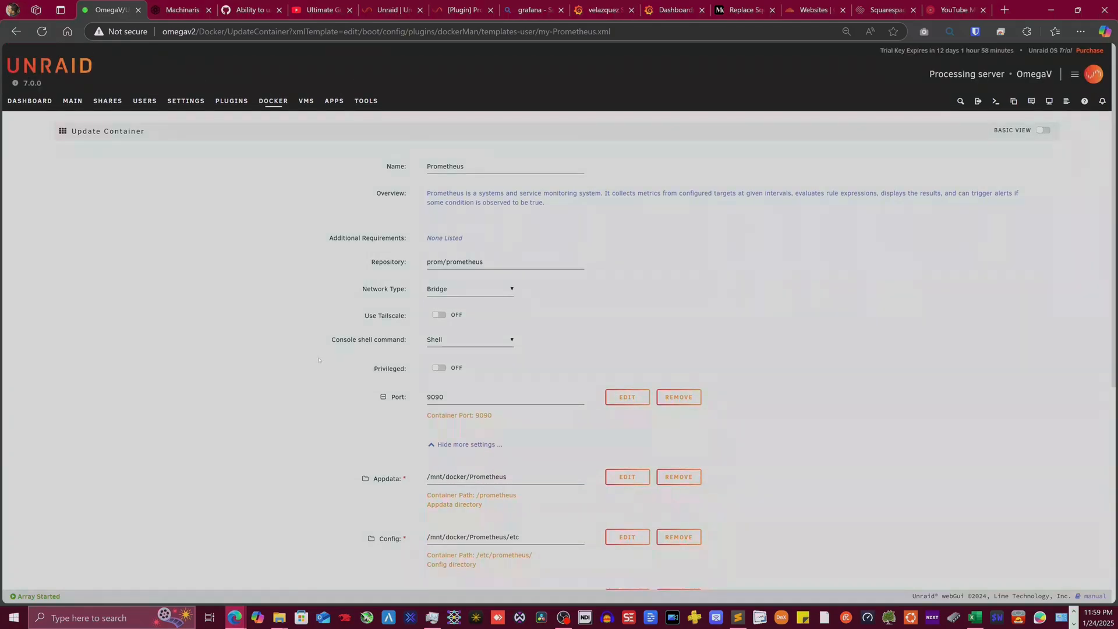
pyautogui.click(35, 102)
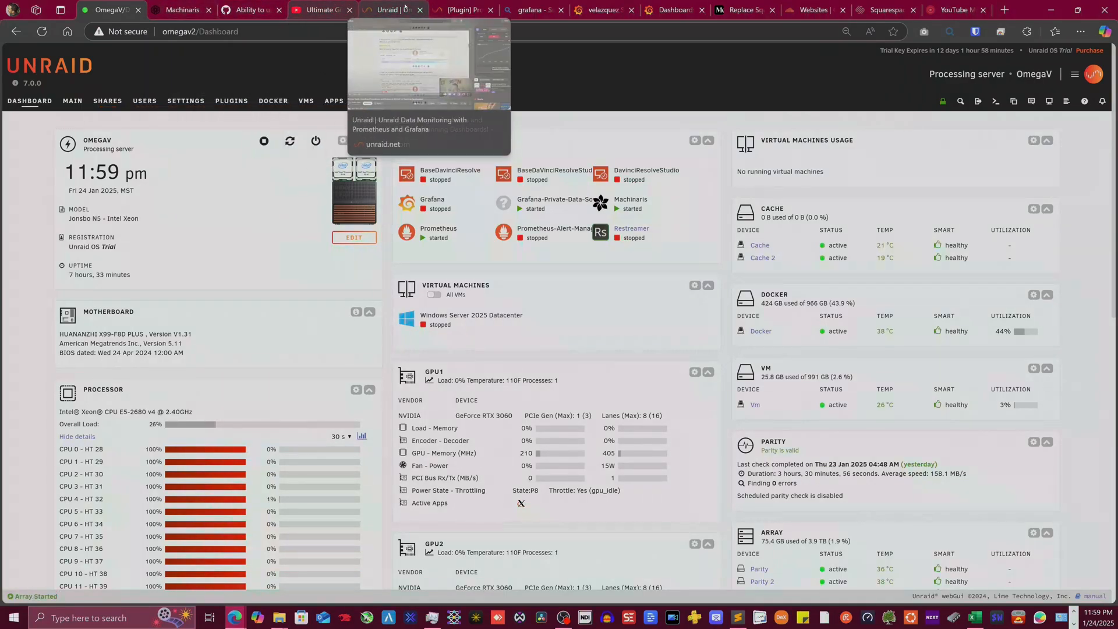
# - Find tutorial step 5's prometheus.yml example in the [Plugin] Prometheus thread, beside the Notepad file
pyautogui.click(469, 3)
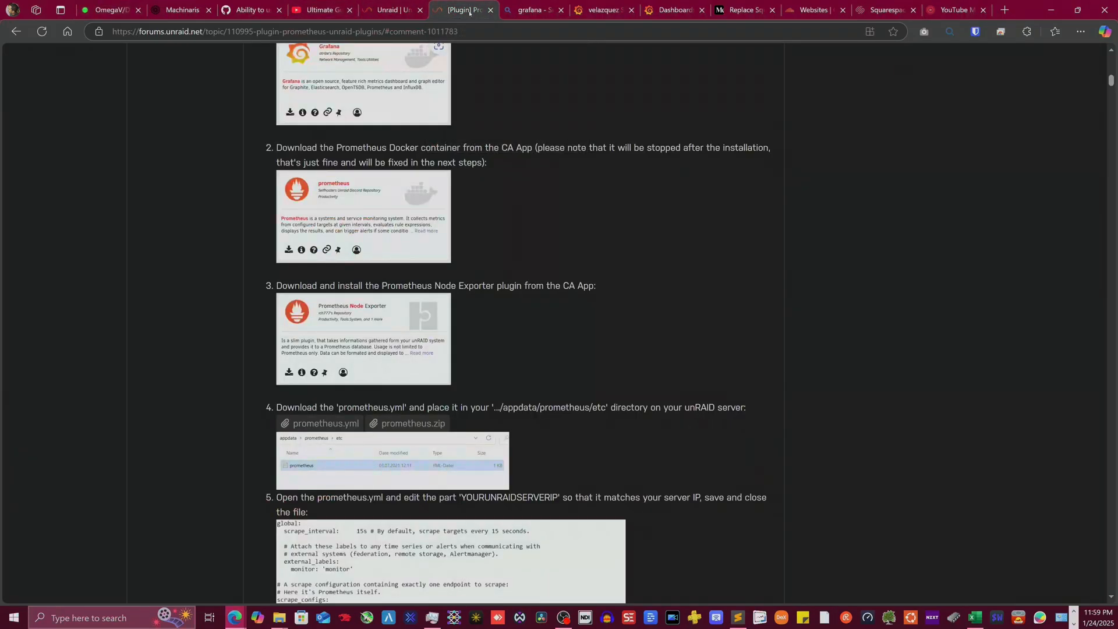
pyautogui.scroll(8, 423, 239)
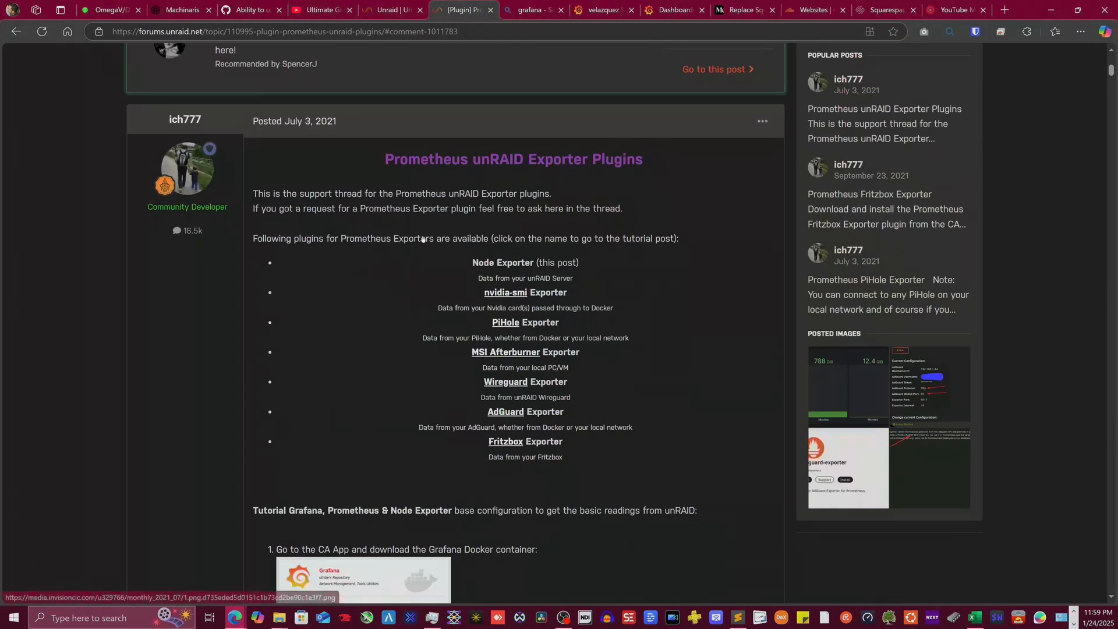
pyautogui.scroll(5, 424, 239)
pyautogui.scroll(-6, 417, 256)
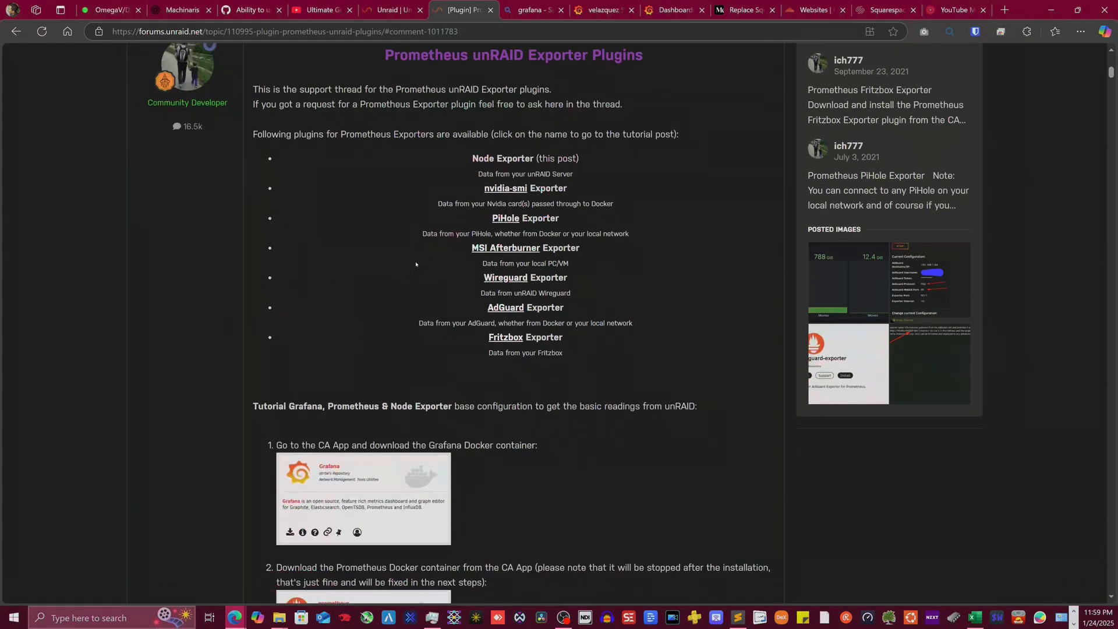
pyautogui.scroll(-9, 416, 263)
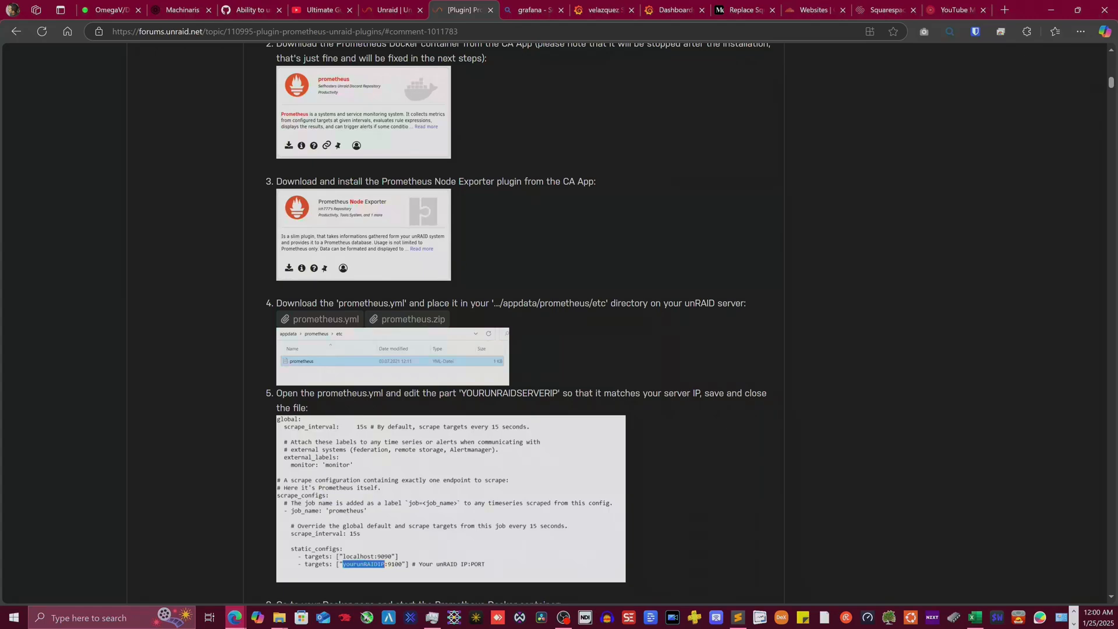
pyautogui.hotkey('alt', 'Tab')
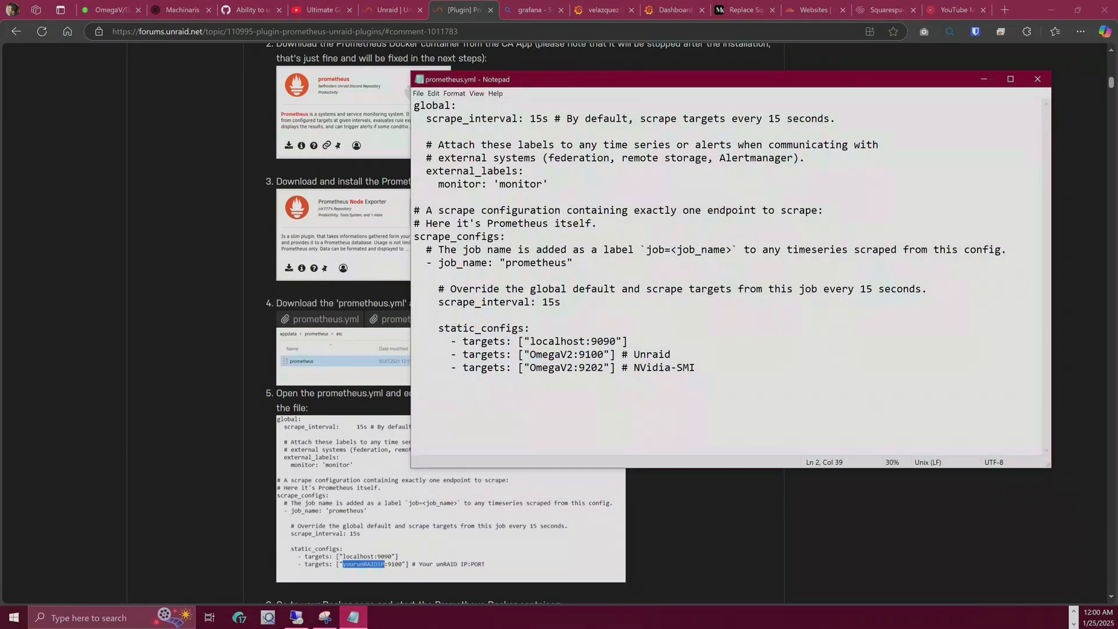
# - Highlight the Unraid scrape target OmegaV2:9100 and its # Unraid comment in prometheus.yml
pyautogui.moveTo(615, 354)
pyautogui.mouseDown()
pyautogui.moveTo(554, 340)
pyautogui.moveTo(609, 341)
pyautogui.moveTo(524, 329)
pyautogui.moveTo(596, 354)
pyautogui.mouseUp()
pyautogui.click(524, 354)
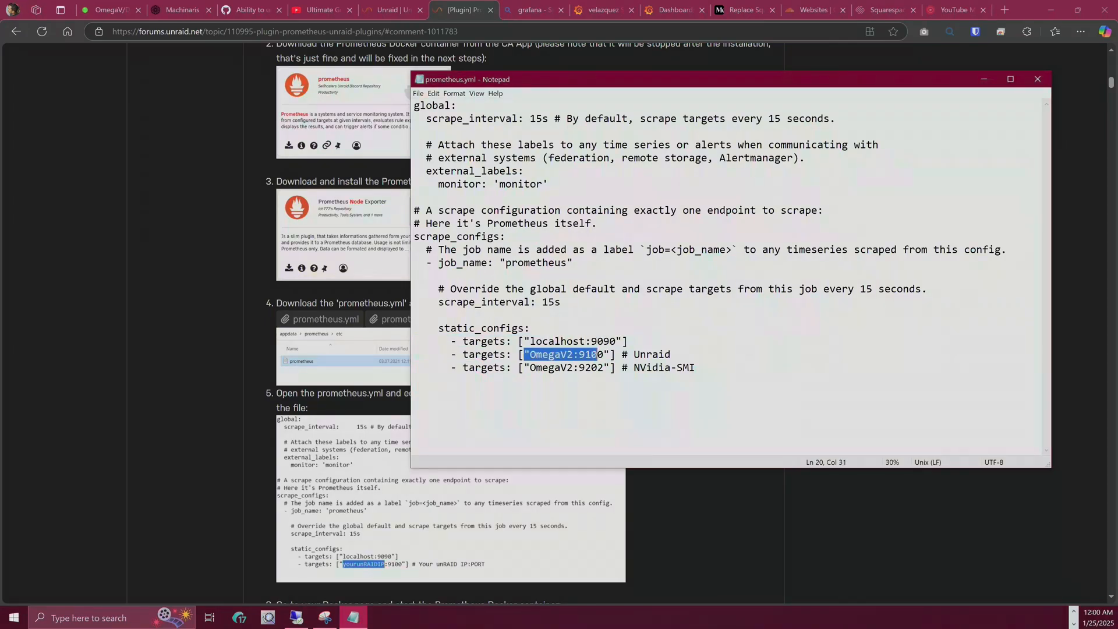
pyautogui.click(609, 354)
pyautogui.click(573, 354)
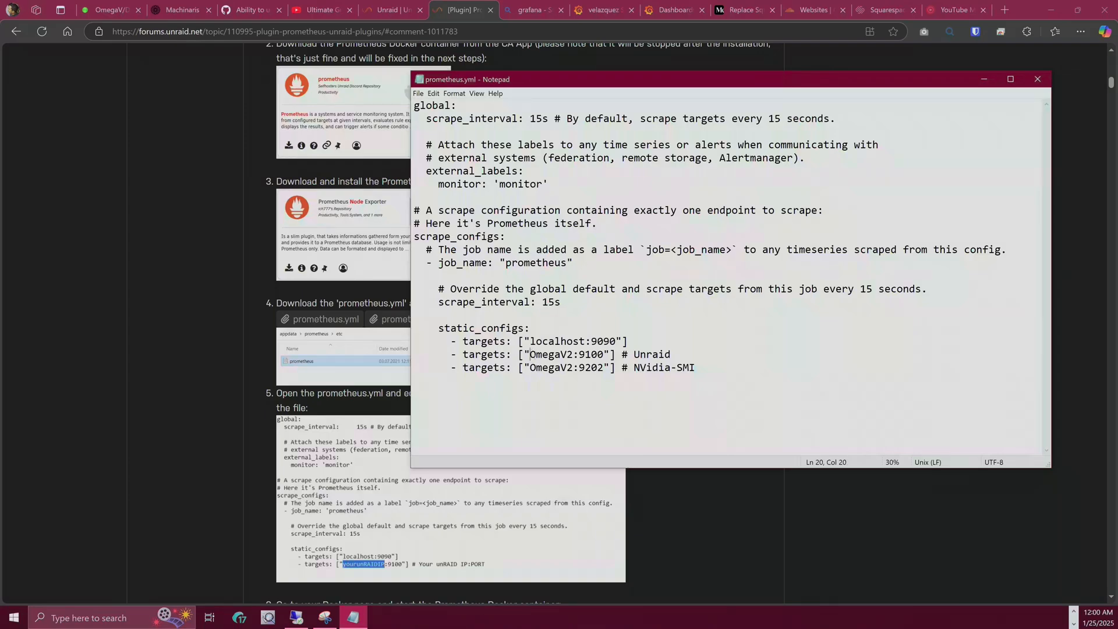
pyautogui.moveTo(530, 354); pyautogui.dragTo(573, 354)
pyautogui.click(504, 385)
pyautogui.doubleClick(549, 354)
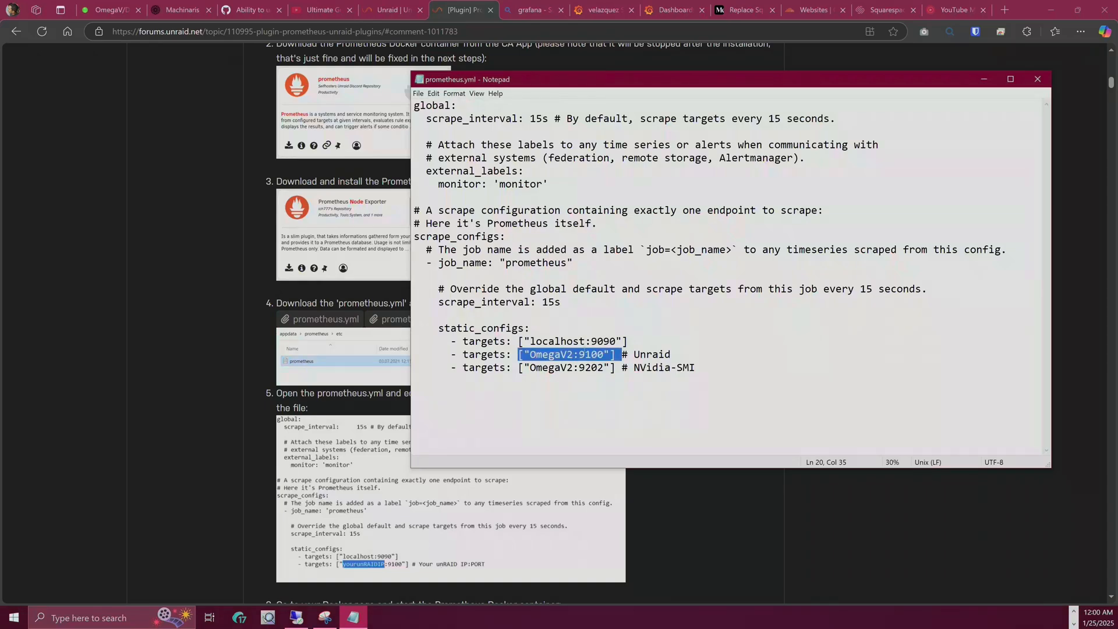
pyautogui.click(584, 354)
pyautogui.moveTo(580, 354); pyautogui.dragTo(603, 354)
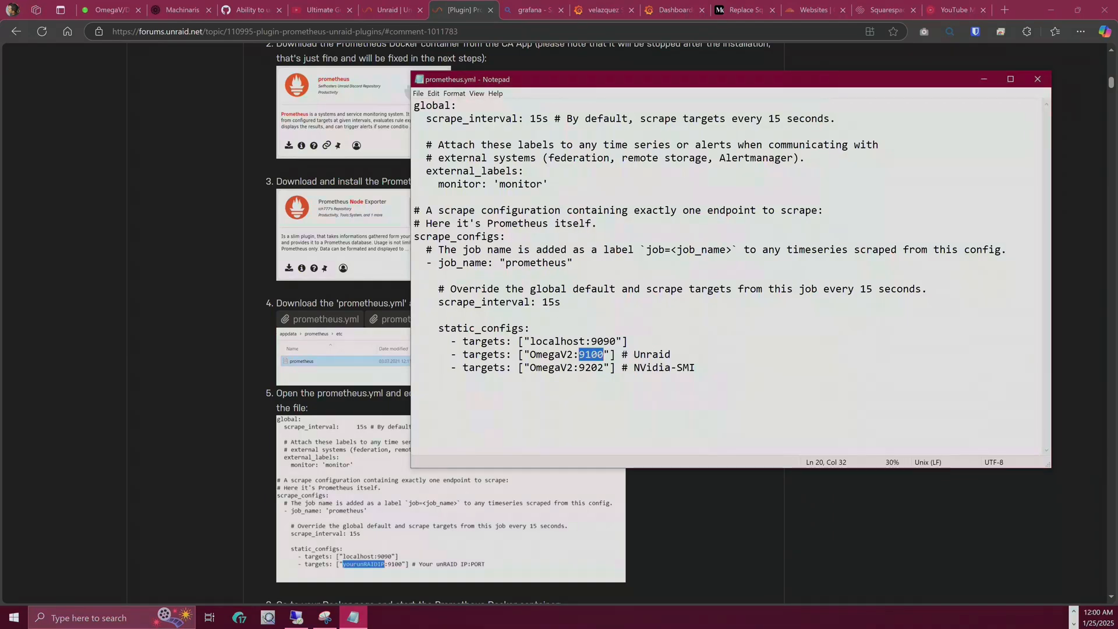
pyautogui.moveTo(620, 354); pyautogui.dragTo(670, 354)
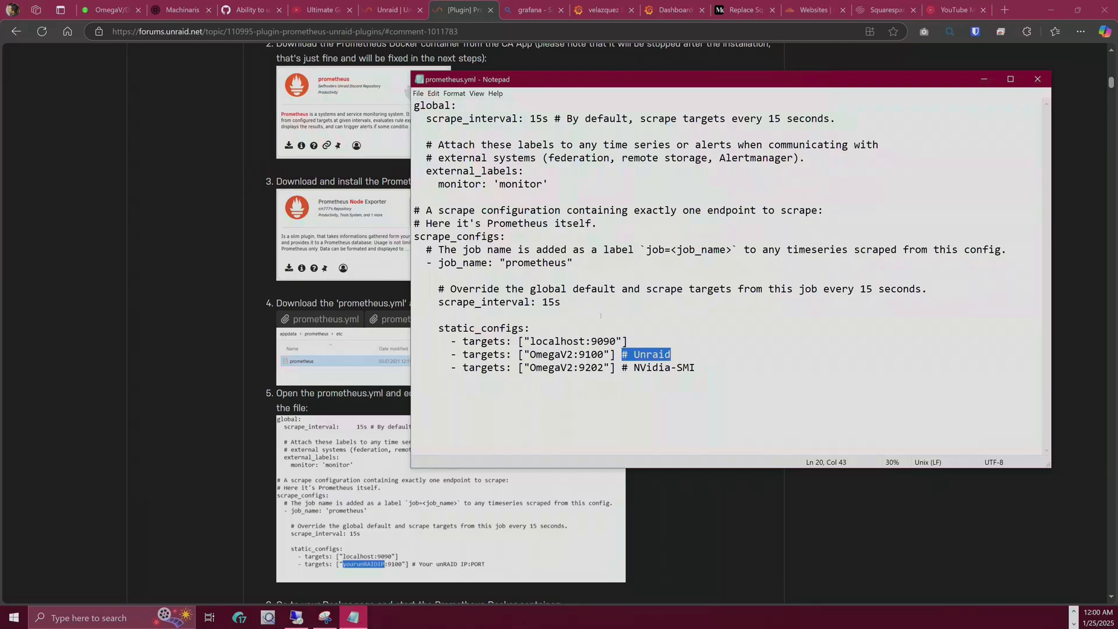
# - Highlight the GPU target OmegaV2:9202 and its # NVidia-SMI comment on line 21
pyautogui.moveTo(122, 10)
pyautogui.moveTo(615, 367); pyautogui.dragTo(481, 368)
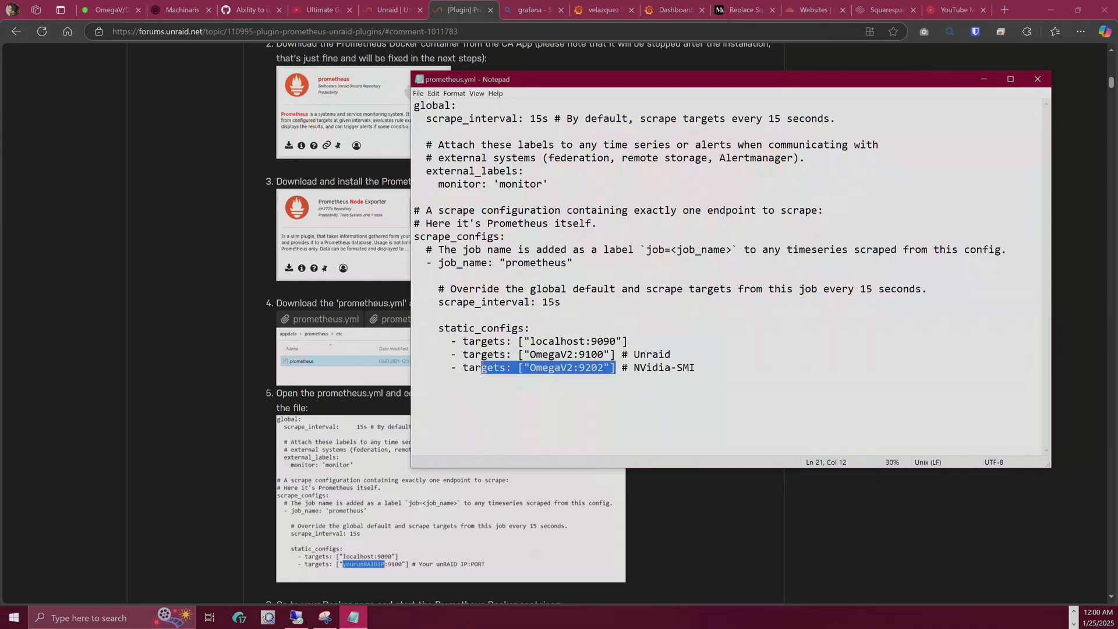
pyautogui.click(579, 354)
pyautogui.moveTo(579, 368); pyautogui.dragTo(610, 367)
pyautogui.moveTo(696, 367); pyautogui.dragTo(621, 367)
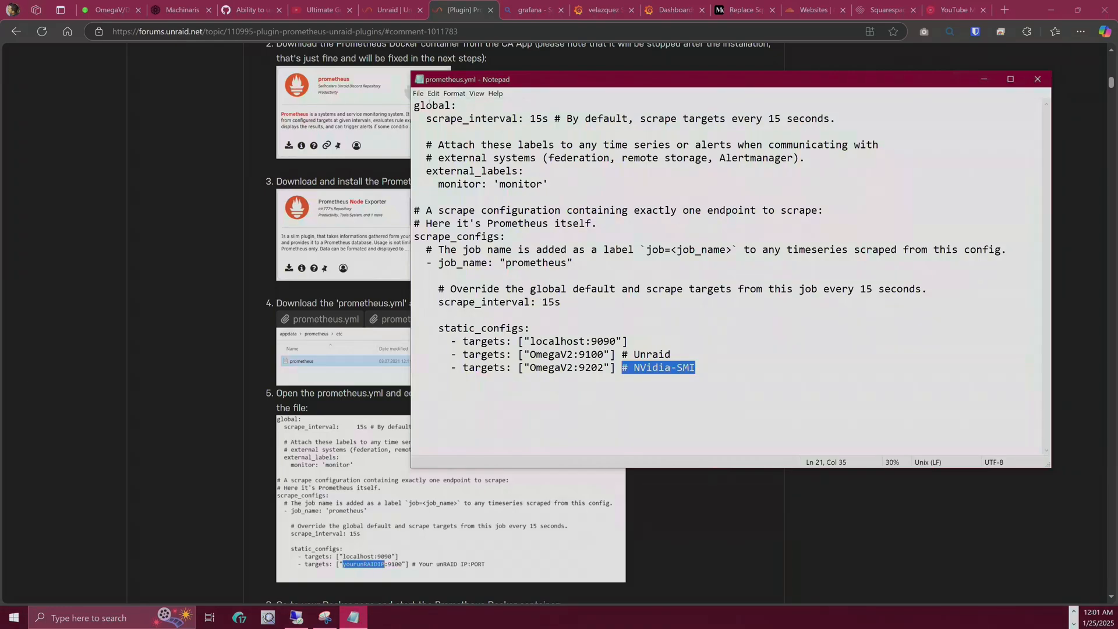
# - Highlight the global scrape settings, the external_labels monitor, the prometheus job name and its 15s scrape interval
pyautogui.moveTo(420, 106); pyautogui.dragTo(611, 138)
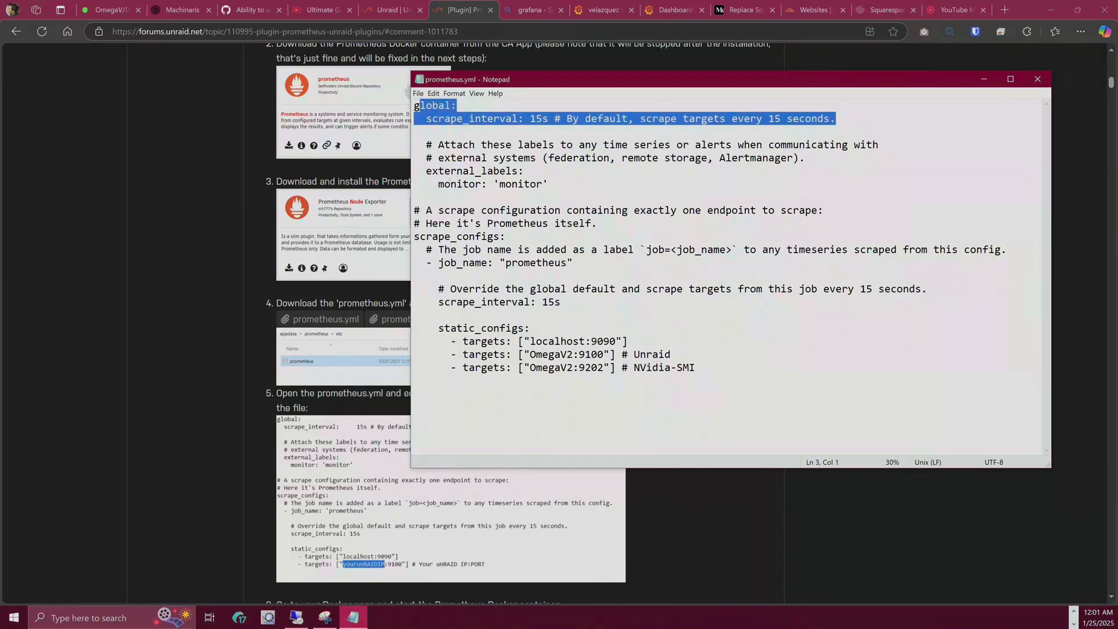
pyautogui.moveTo(419, 171); pyautogui.dragTo(570, 187)
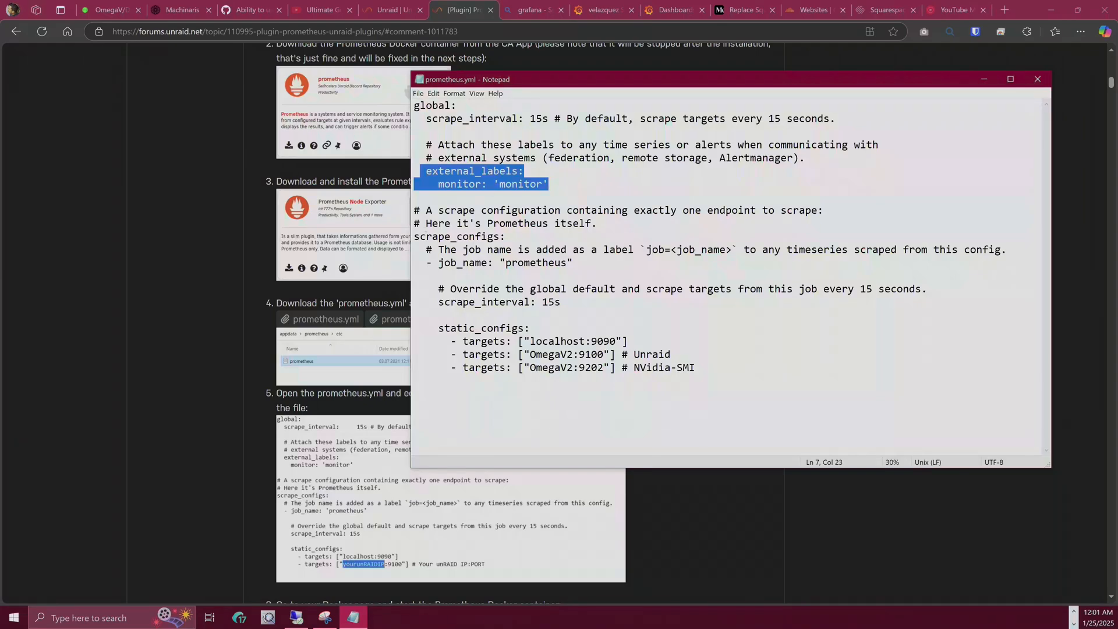
pyautogui.moveTo(426, 265); pyautogui.dragTo(573, 264)
pyautogui.moveTo(432, 302); pyautogui.dragTo(632, 307)
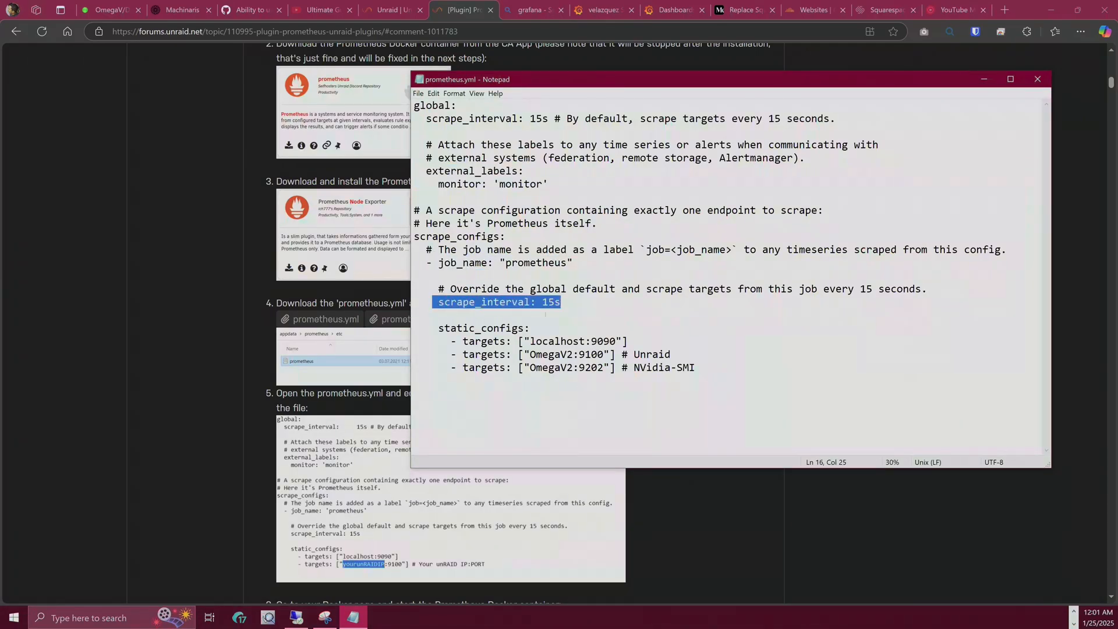
# - Highlight the static_configs targets block, then bring the Unraid dashboard back up in Edge
pyautogui.click(567, 306)
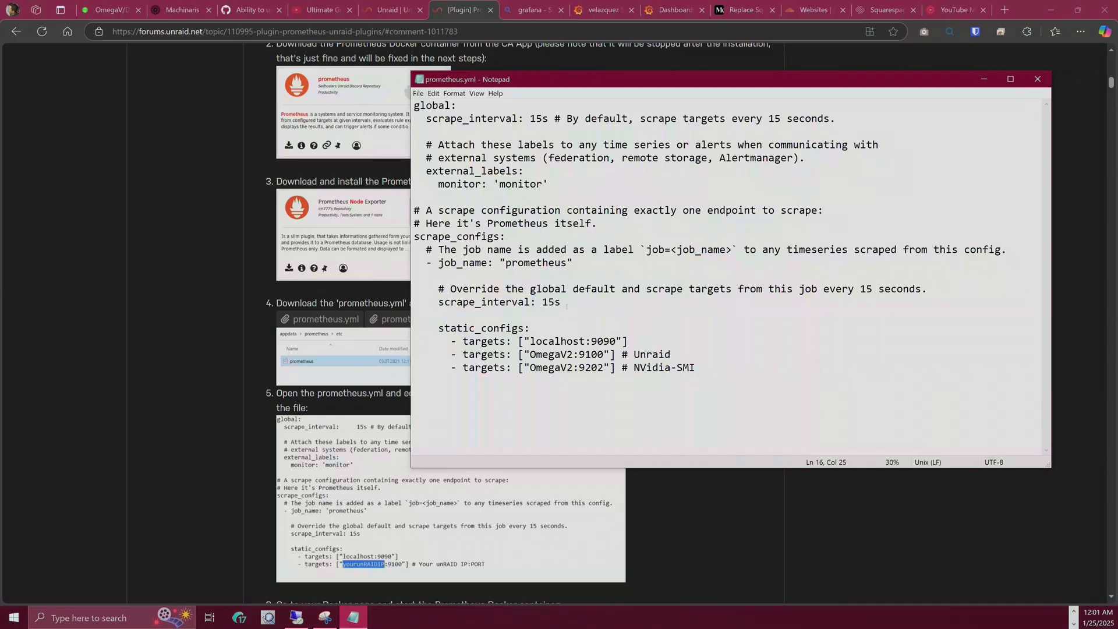
pyautogui.moveTo(425, 324); pyautogui.dragTo(768, 378)
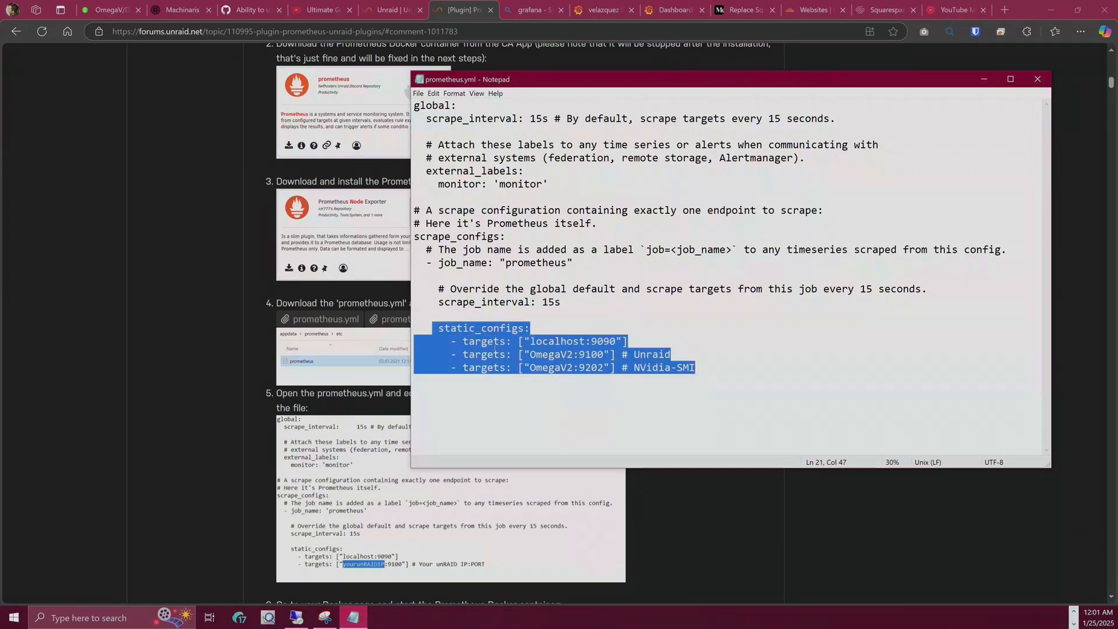
pyautogui.click(715, 372)
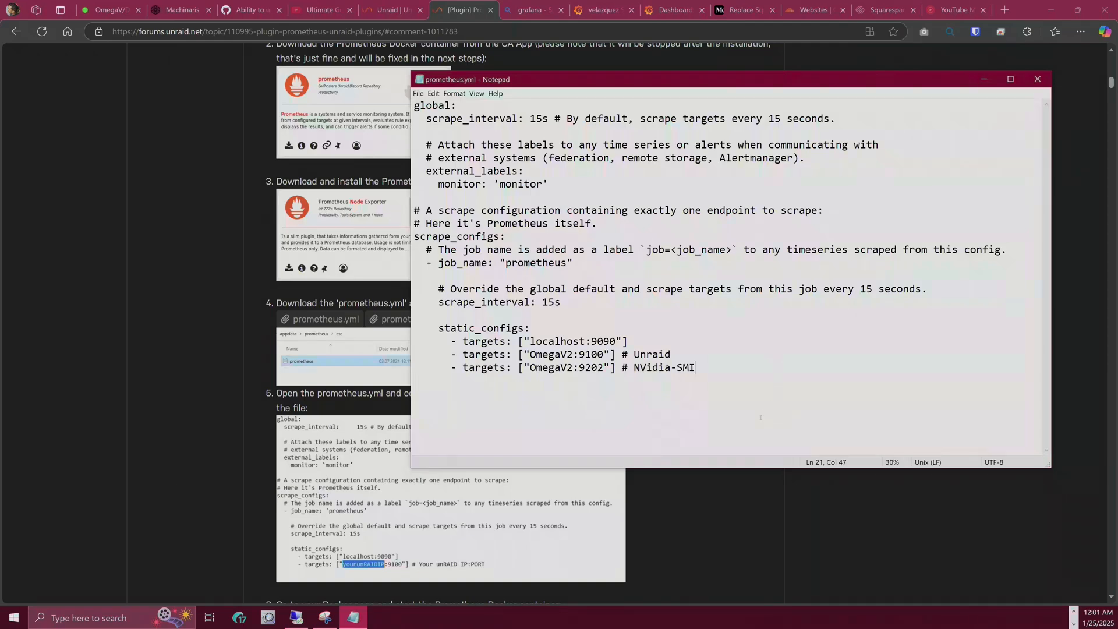
pyautogui.click(112, 3)
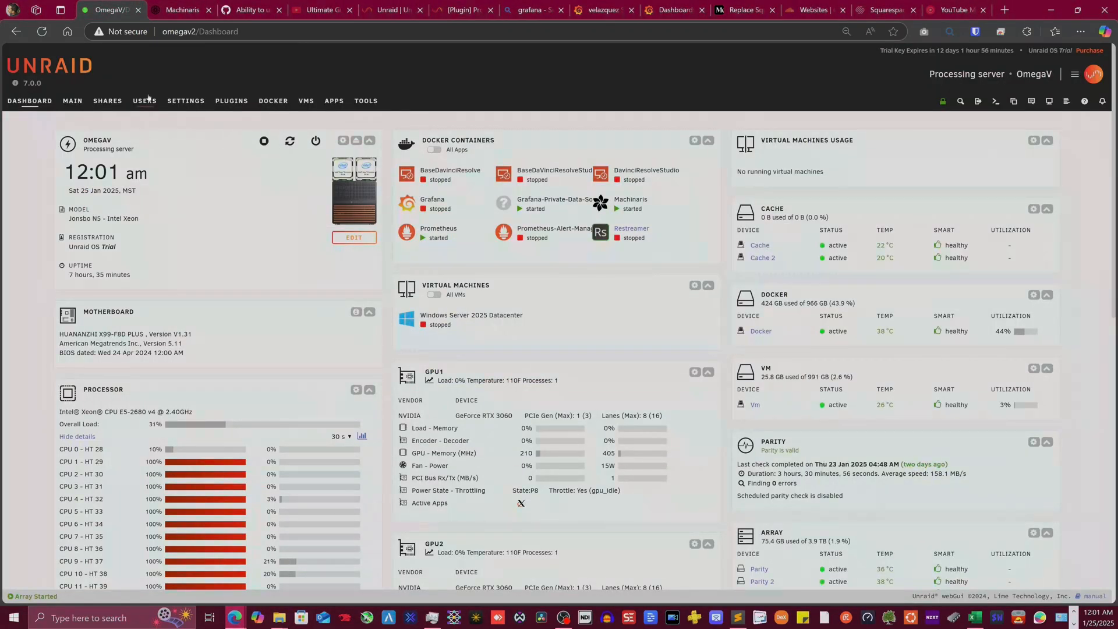
pyautogui.click(110, 103)
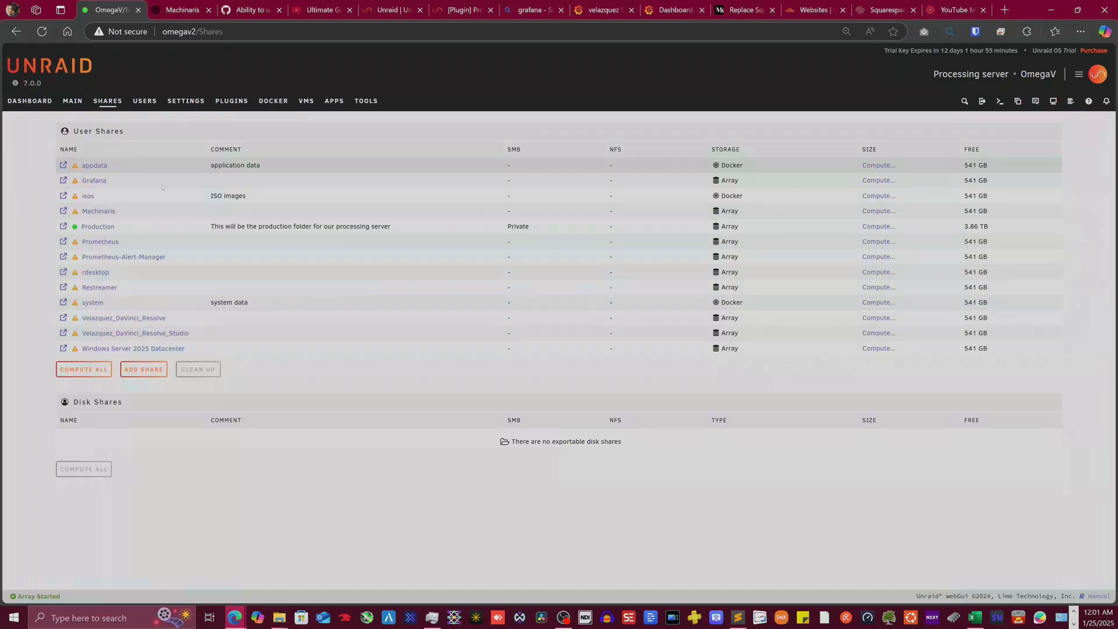
pyautogui.click(64, 242)
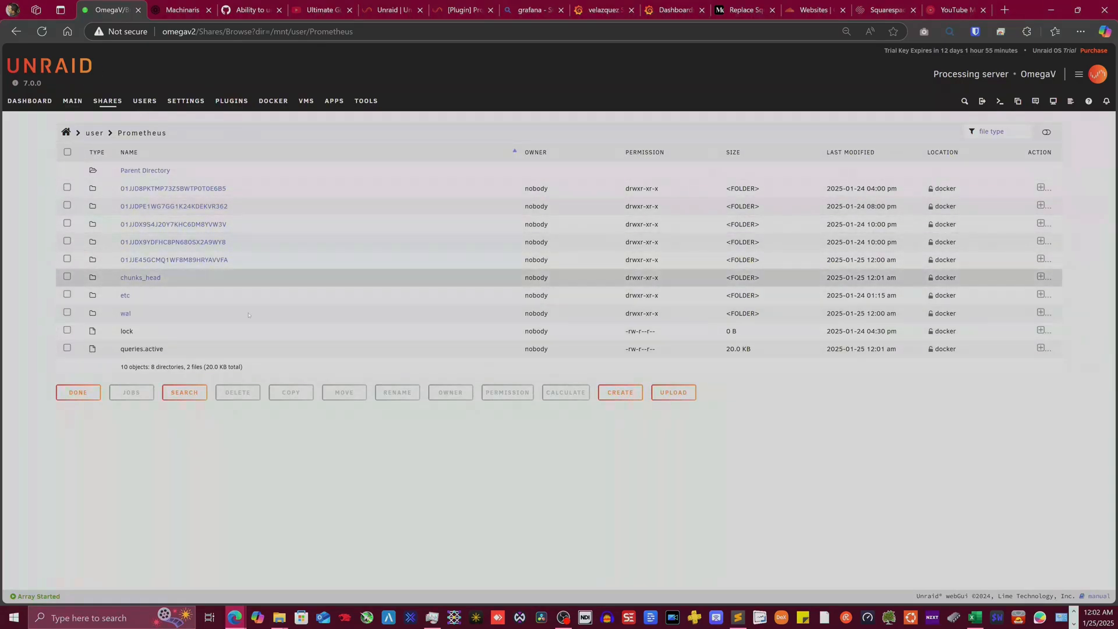
pyautogui.click(125, 295)
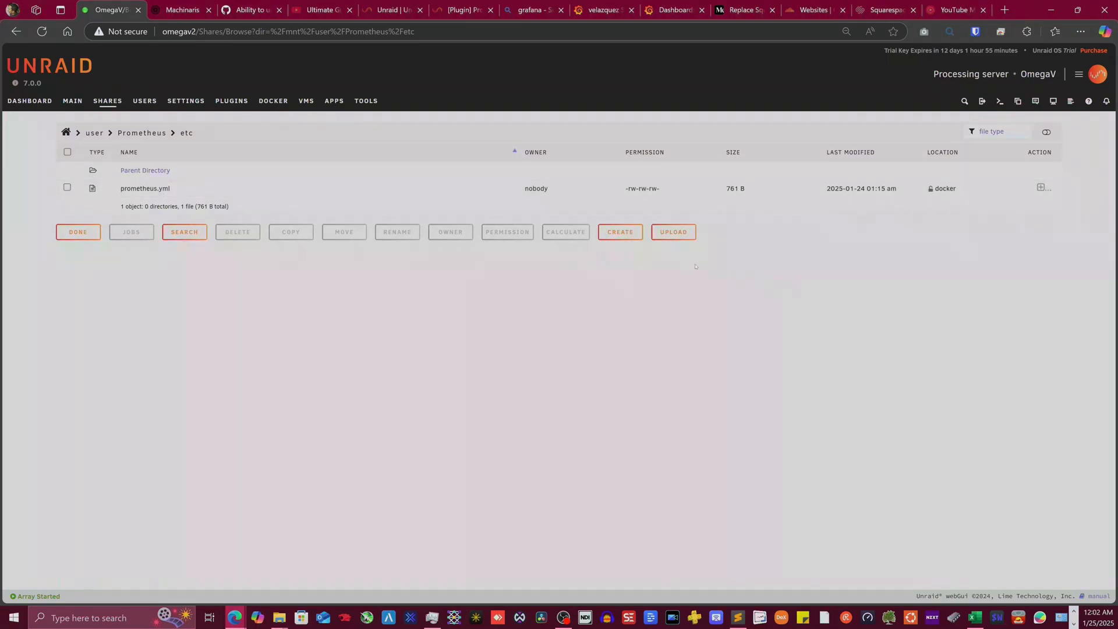
pyautogui.click(688, 237)
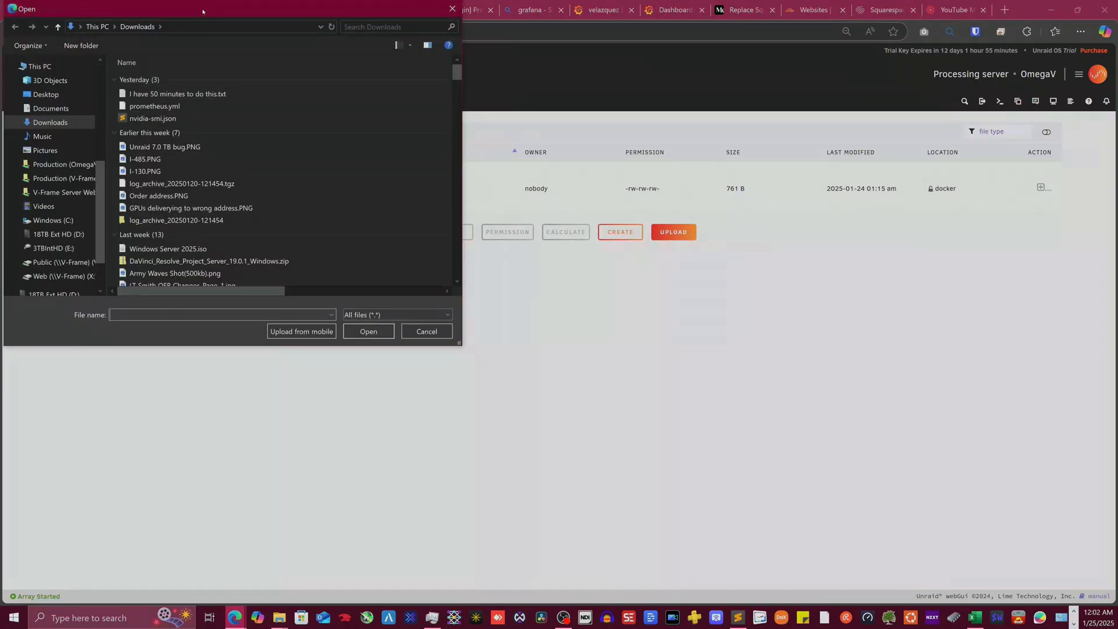
pyautogui.moveTo(203, 12); pyautogui.dragTo(439, 148)
pyautogui.click(408, 244)
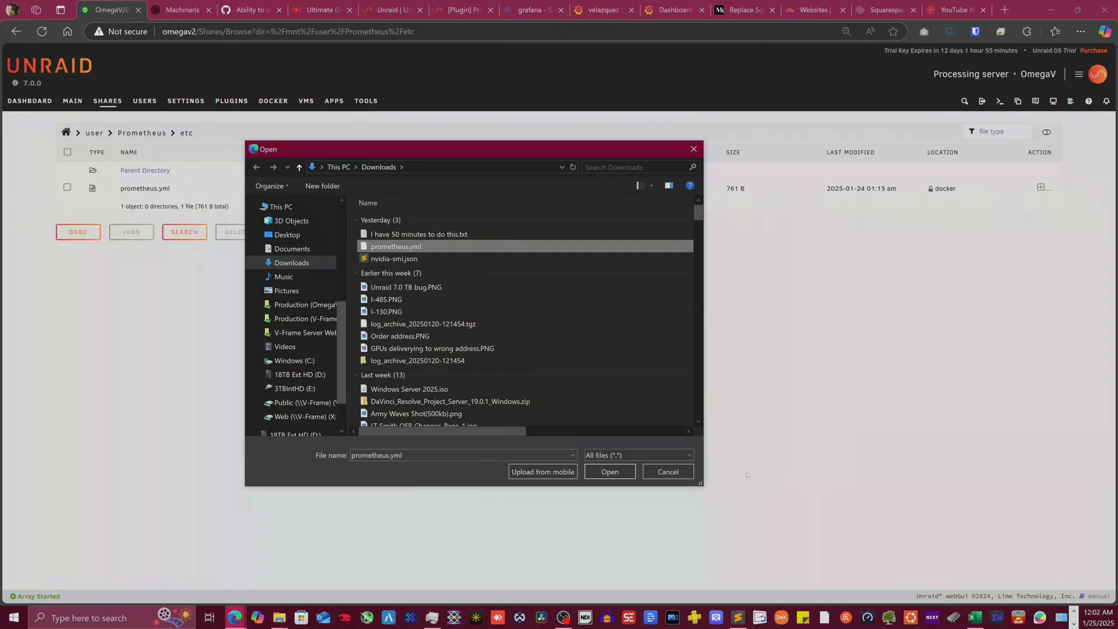
pyautogui.click(665, 470)
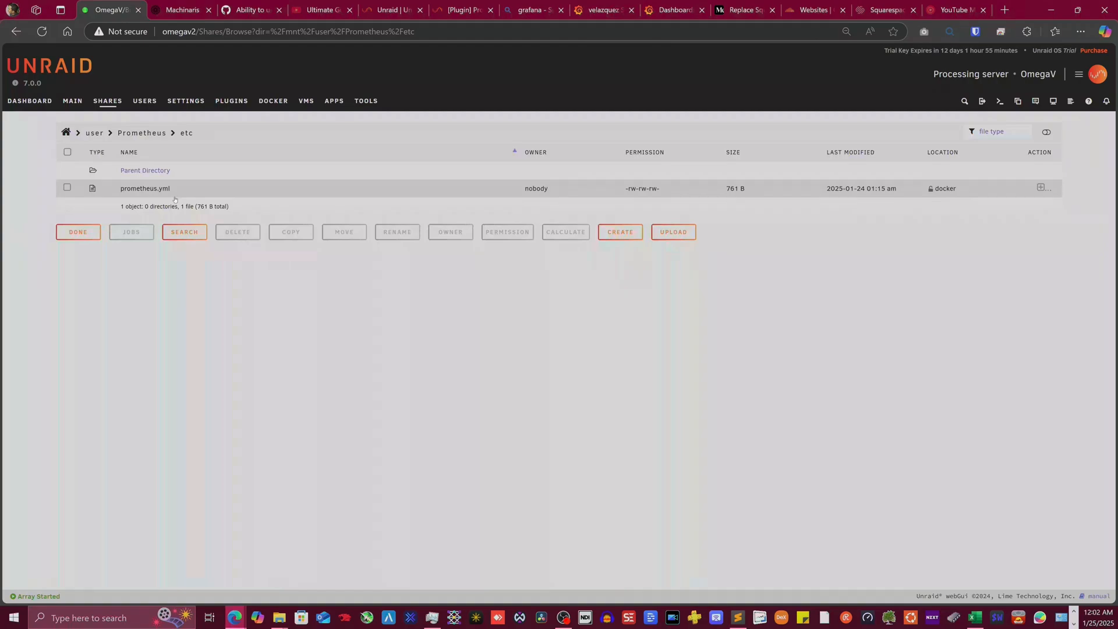
pyautogui.click(40, 104)
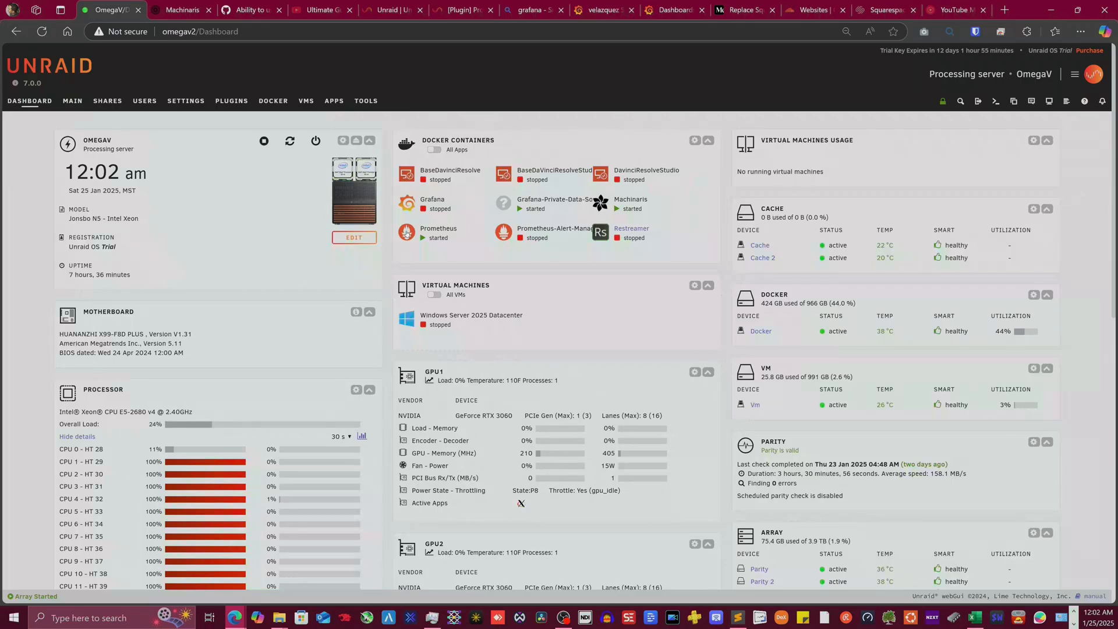
# - Open the Prometheus WebUI and check that Target health shows OmegaV2:9100 and OmegaV2:9202 UP
pyautogui.click(406, 232)
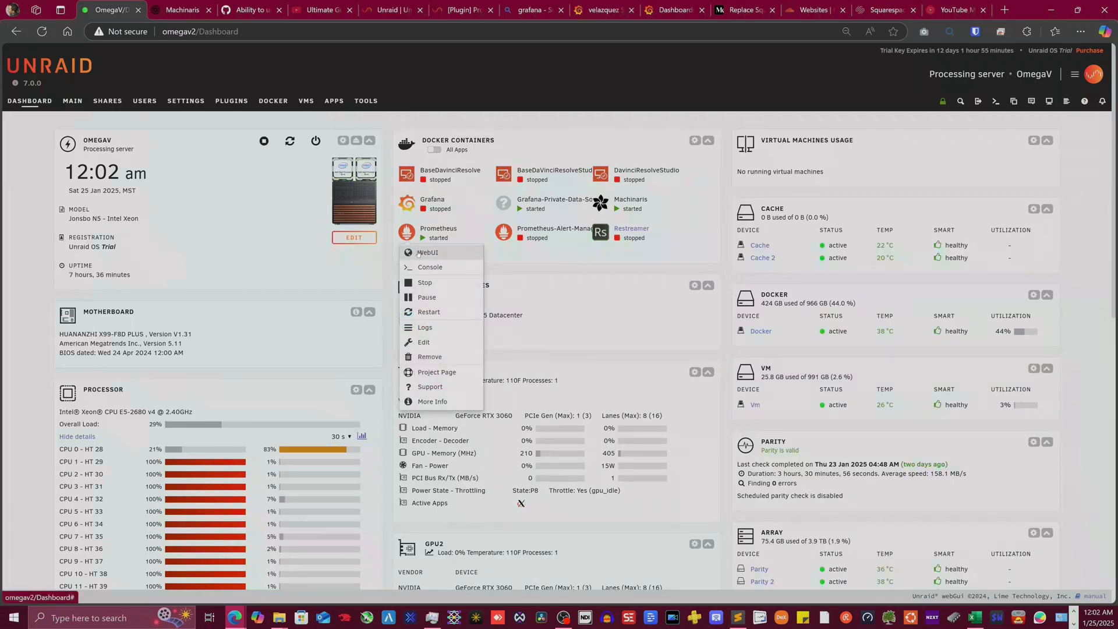
pyautogui.click(418, 254)
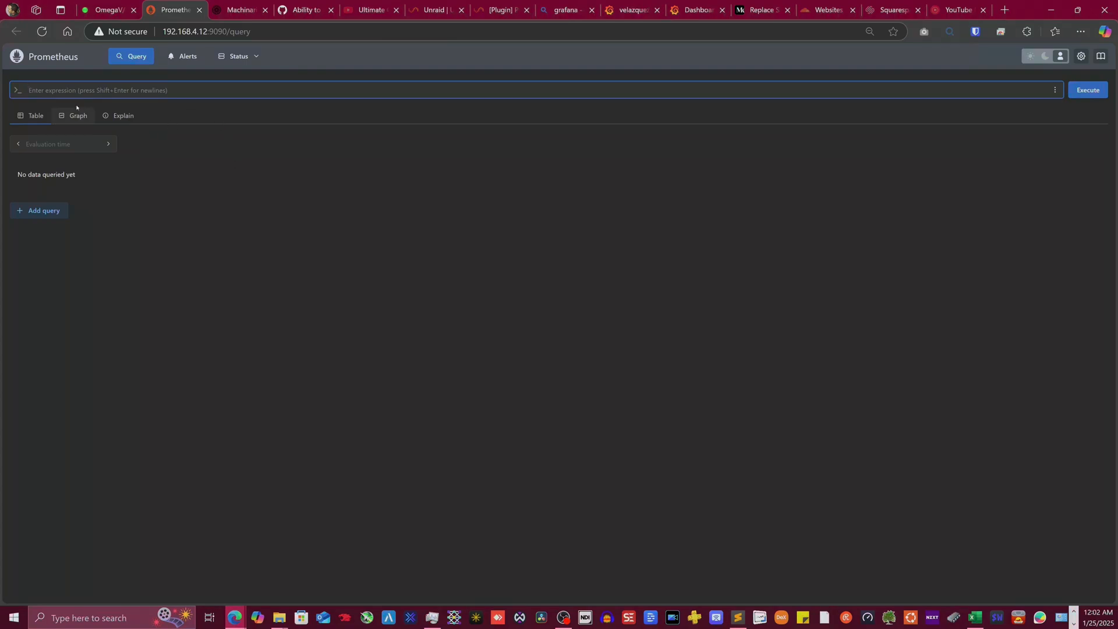
pyautogui.click(257, 58)
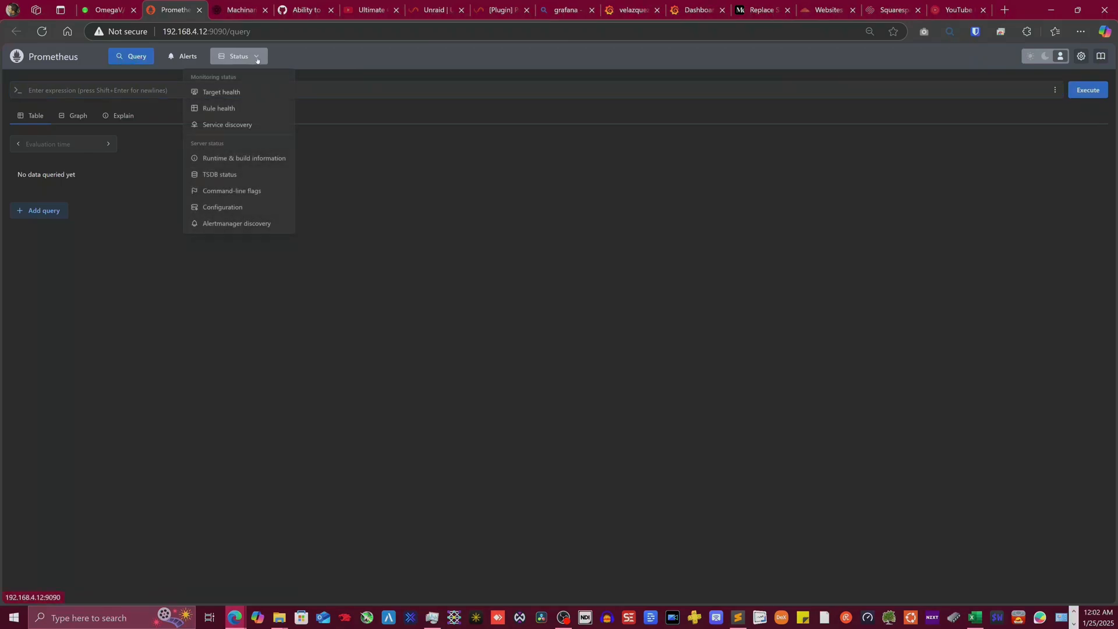
pyautogui.click(238, 93)
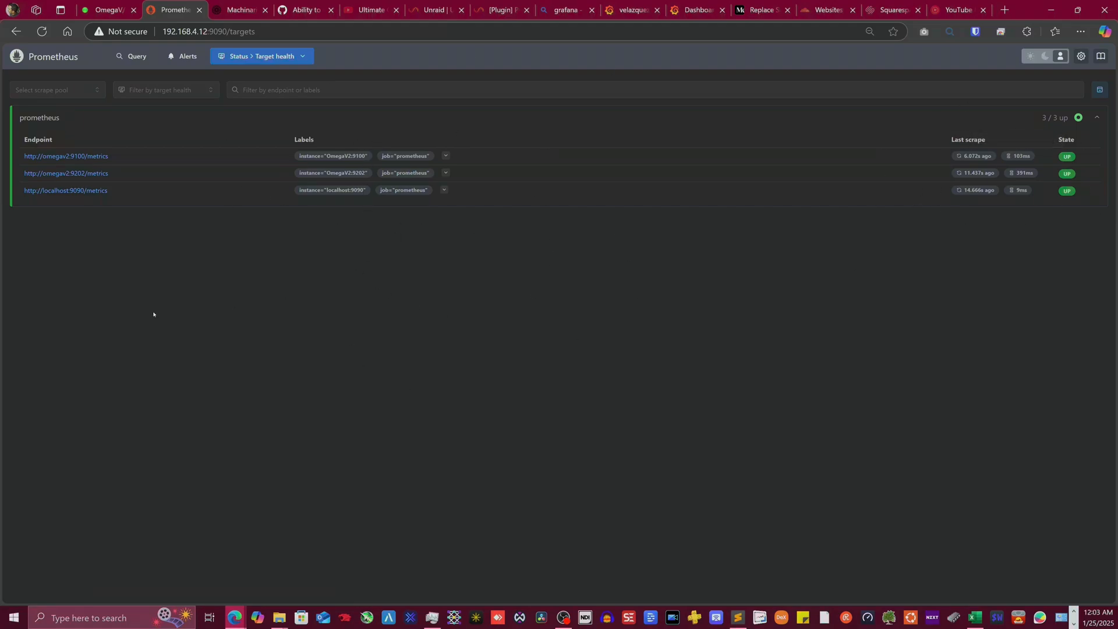
pyautogui.click(101, 3)
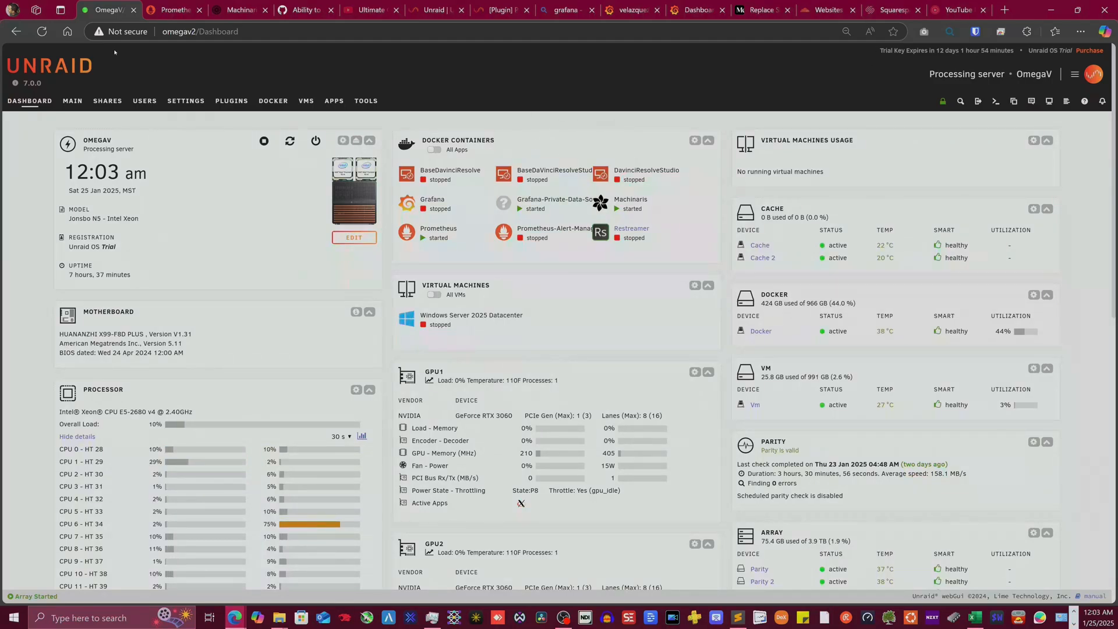
# - Open Unraid's APPS catalogue from the dashboard
pyautogui.click(327, 102)
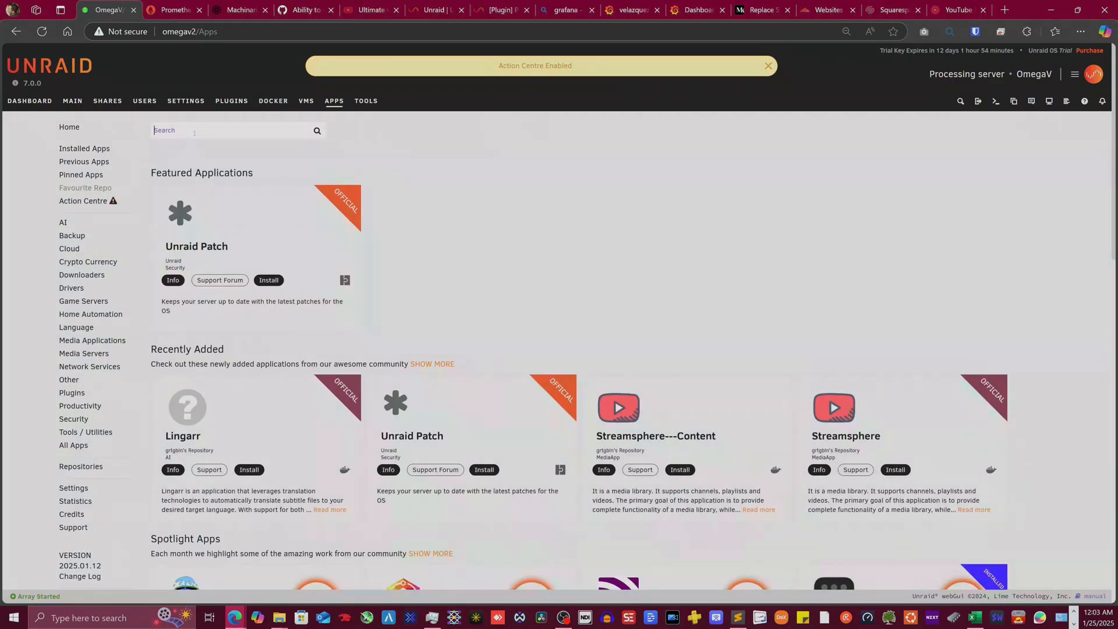
# - Search the app store for pdc-agent and extend the results to DockerHub images
pyautogui.write('pdc')
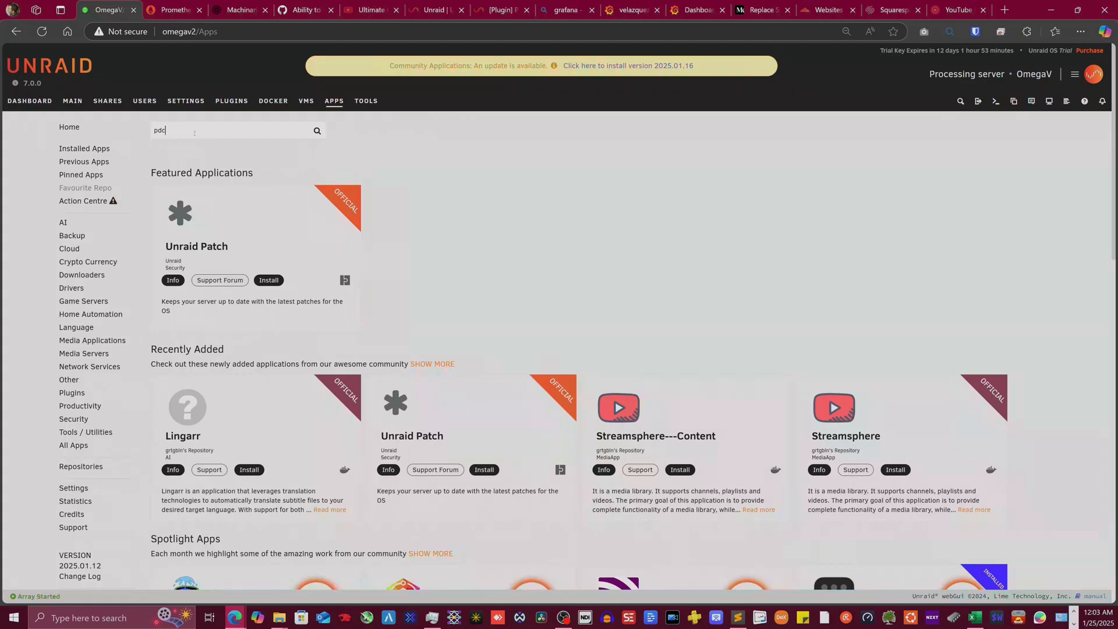
pyautogui.write('-agent')
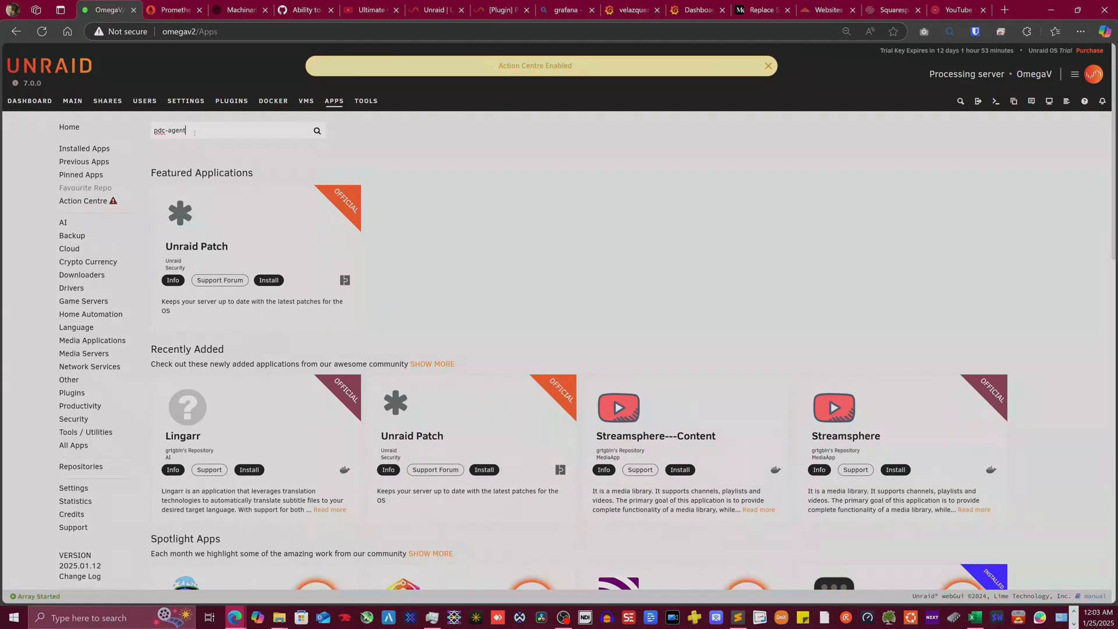
pyautogui.press('Return')
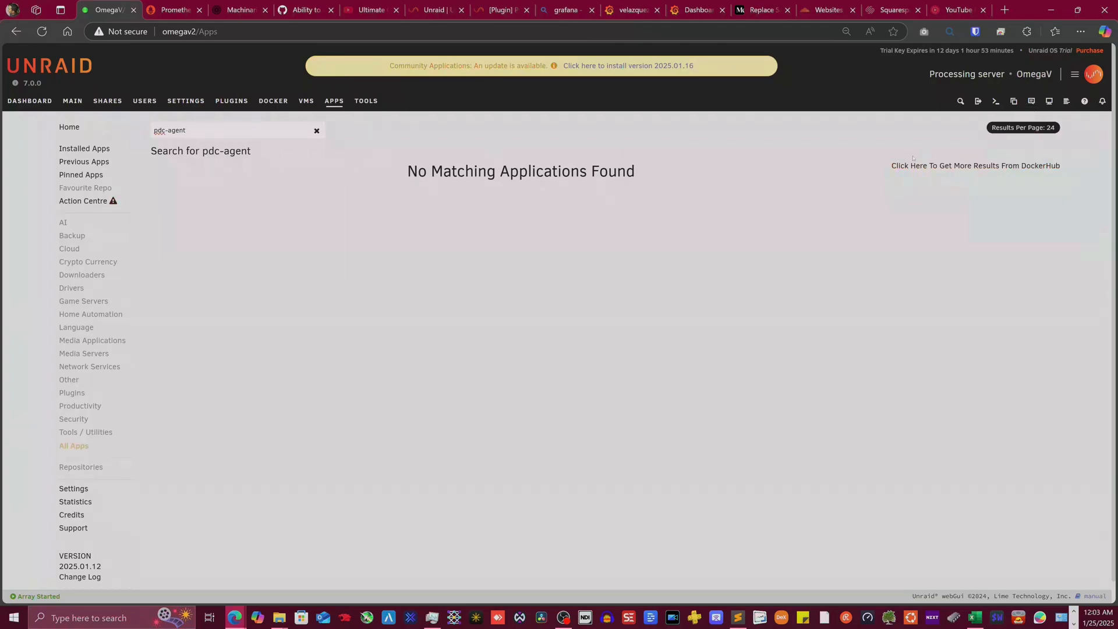
pyautogui.click(968, 168)
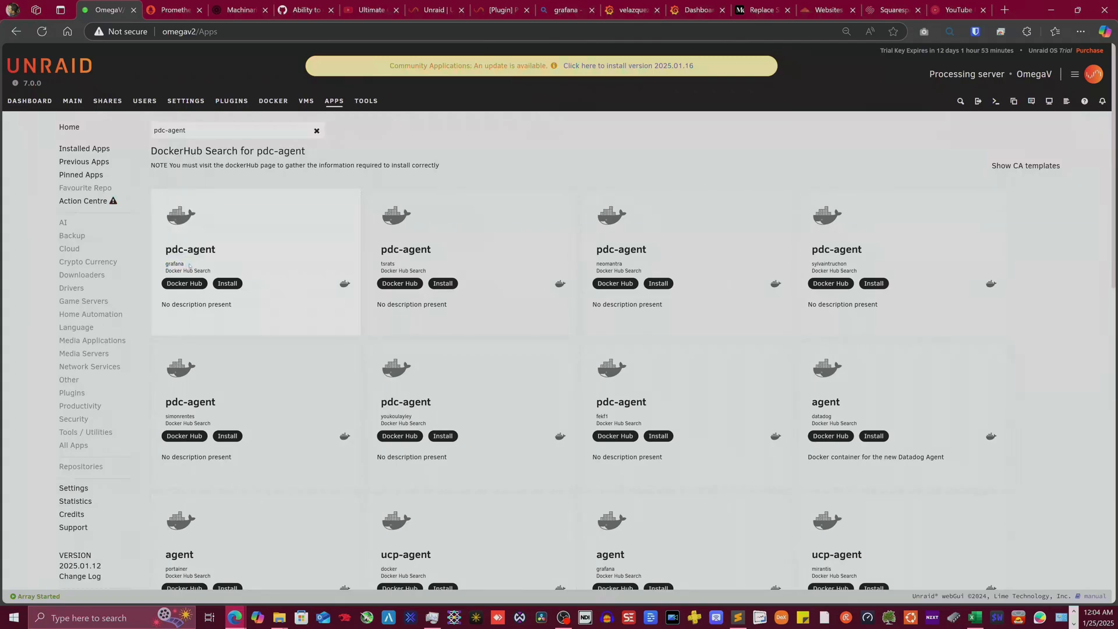
# - Install the grafana/pdc-agent image and decline automatic configuration detection
pyautogui.click(236, 284)
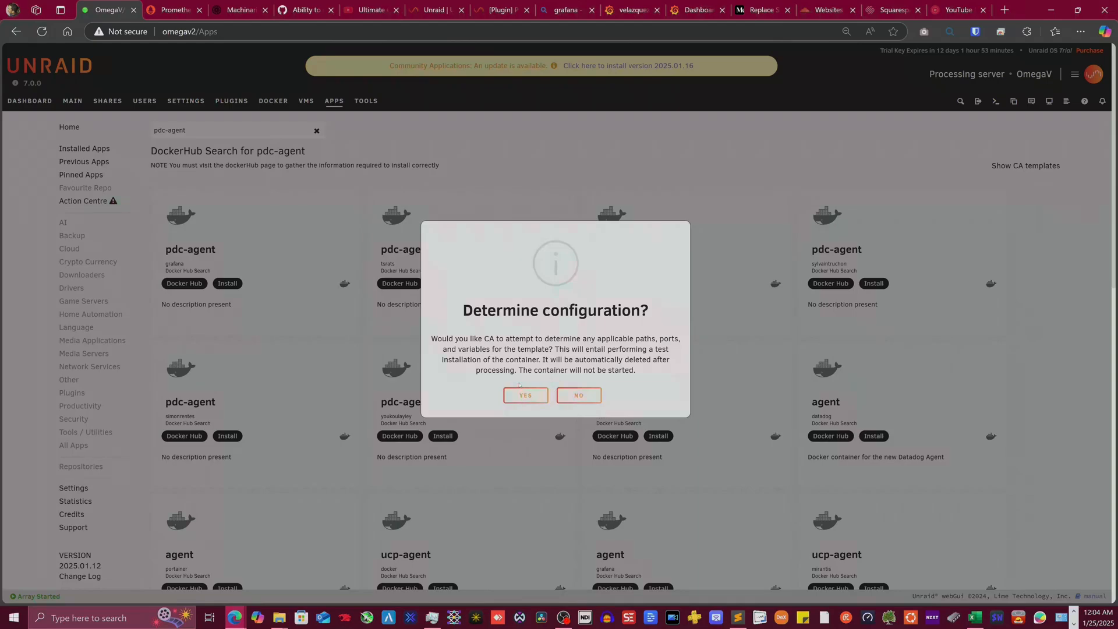
pyautogui.click(578, 395)
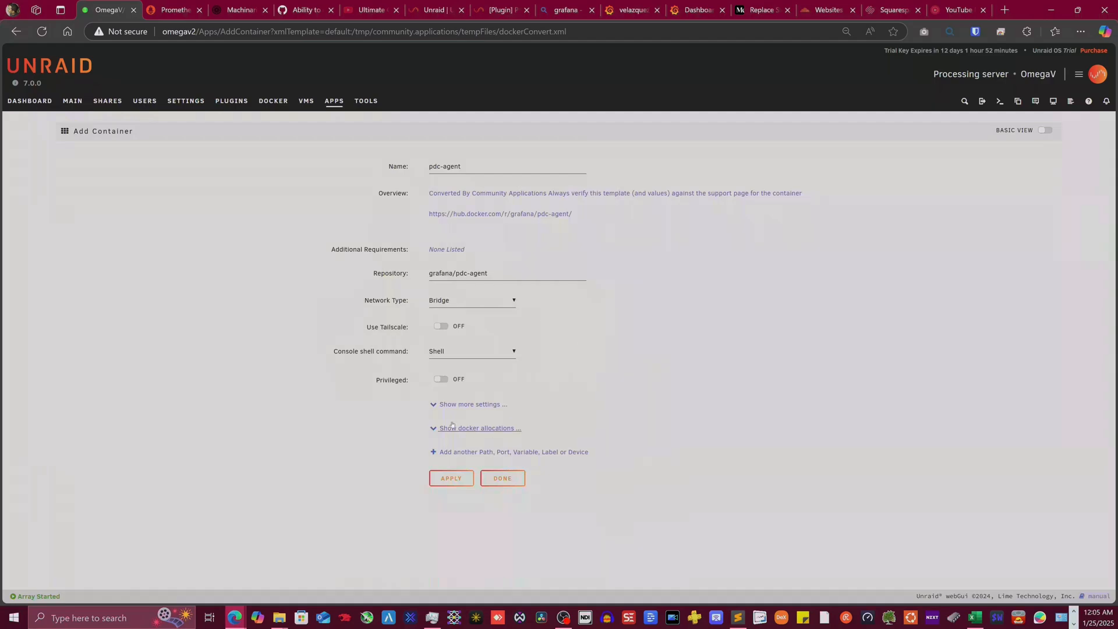
# - Switch the pdc-agent form to Advanced View and select Post Arguments, then go to Grafana Dashboards
pyautogui.click(1046, 130)
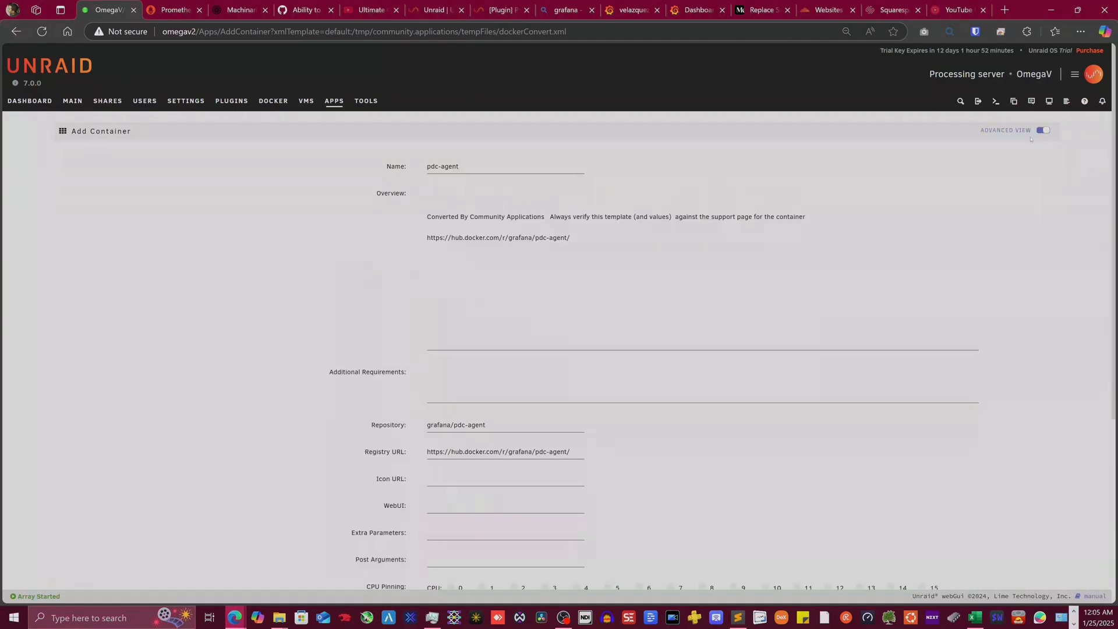
pyautogui.scroll(-5, 917, 251)
pyautogui.scroll(3, 917, 252)
pyautogui.scroll(-2, 543, 380)
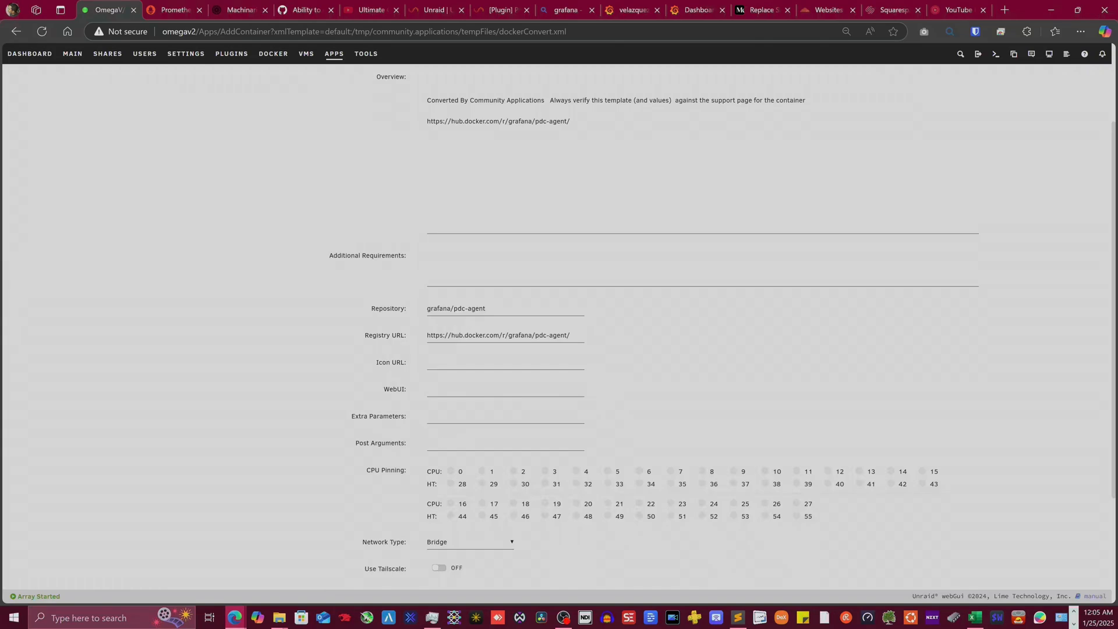
pyautogui.click(488, 444)
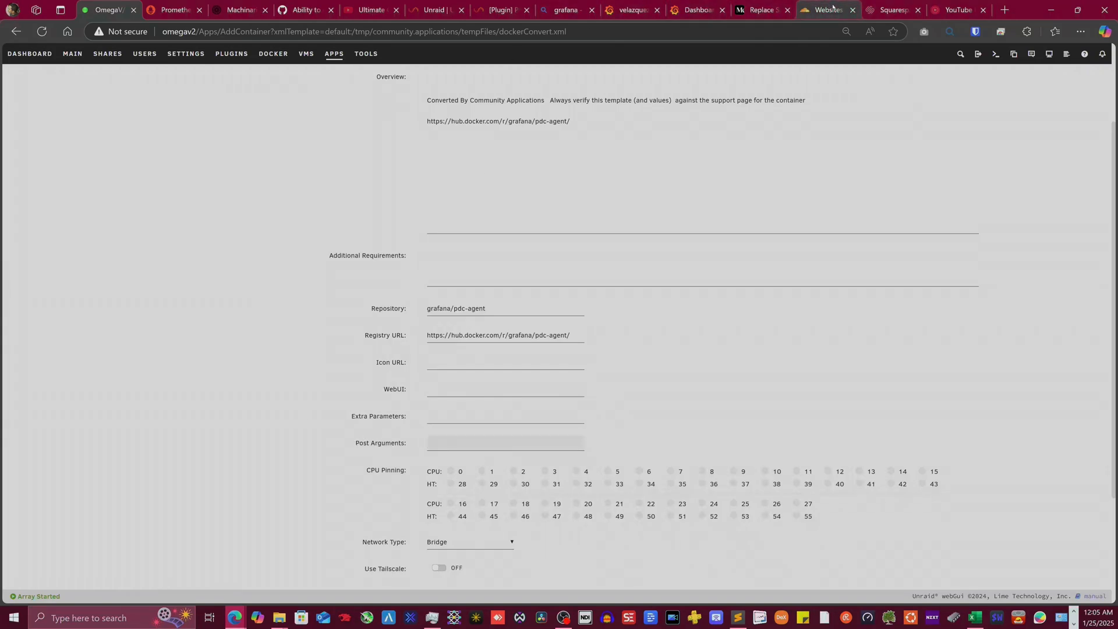
pyautogui.click(701, 2)
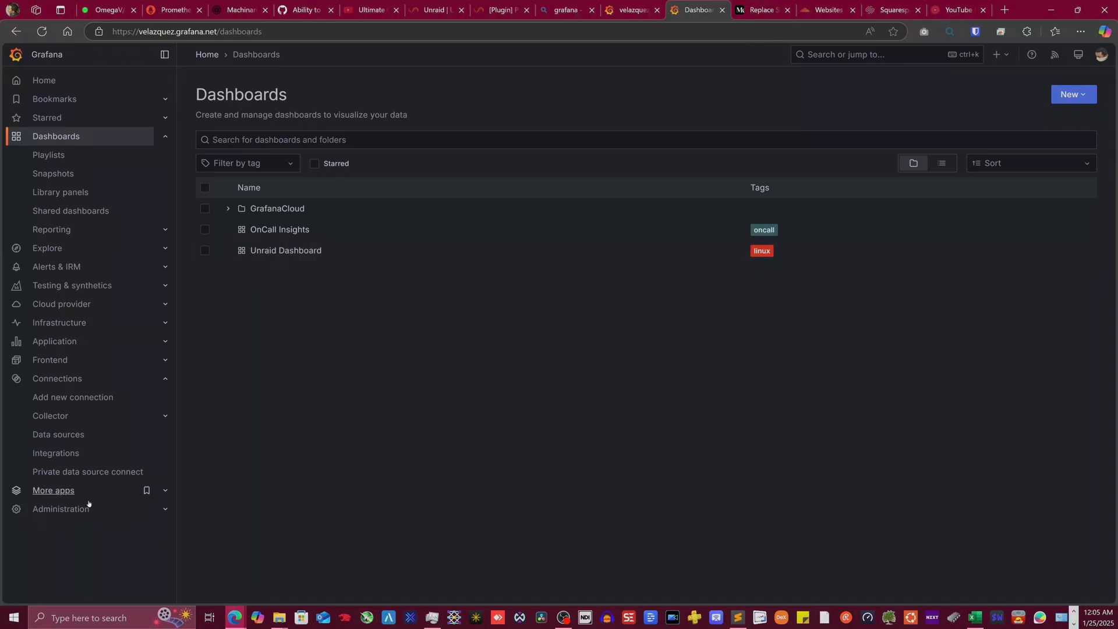
# - Add a Prometheus data source, prometheus-1, and review its settings with the server URL still empty
pyautogui.click(65, 434)
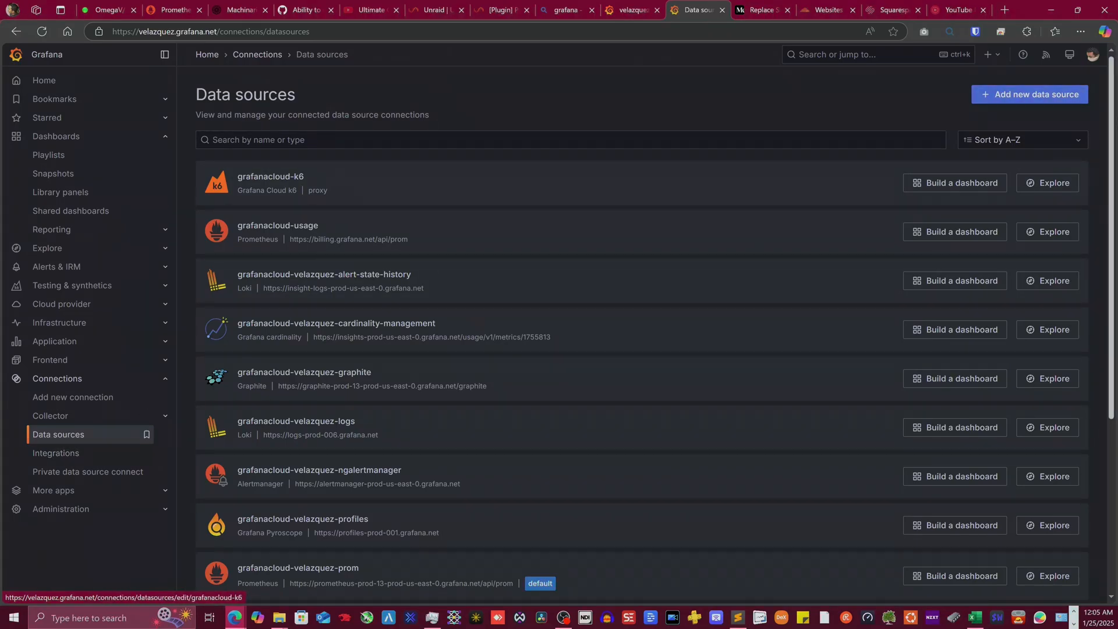
pyautogui.click(1021, 95)
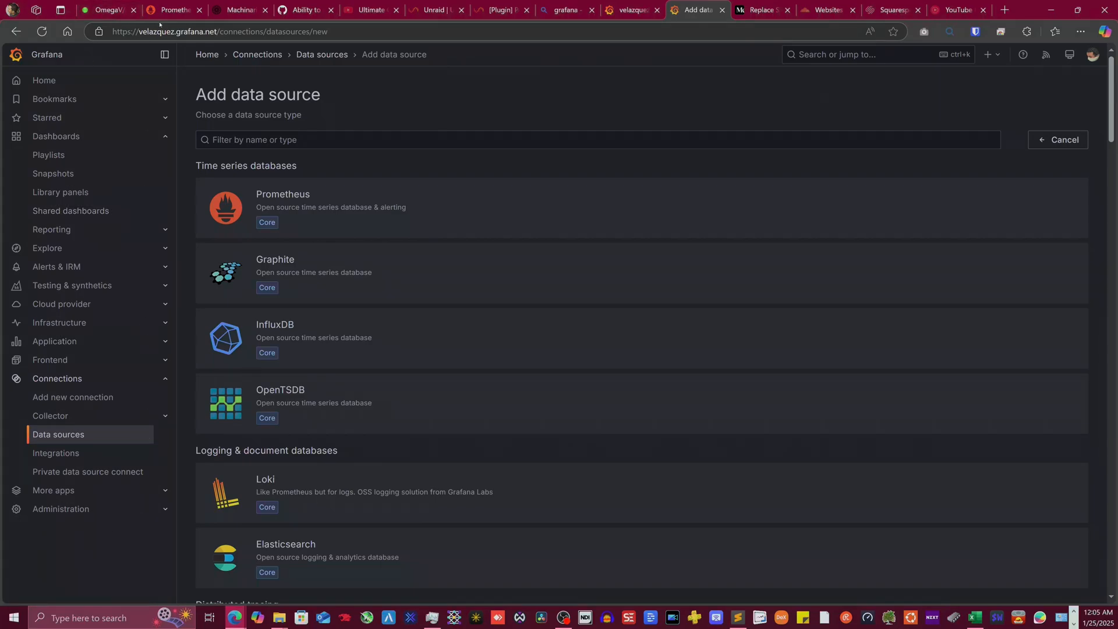
pyautogui.click(374, 205)
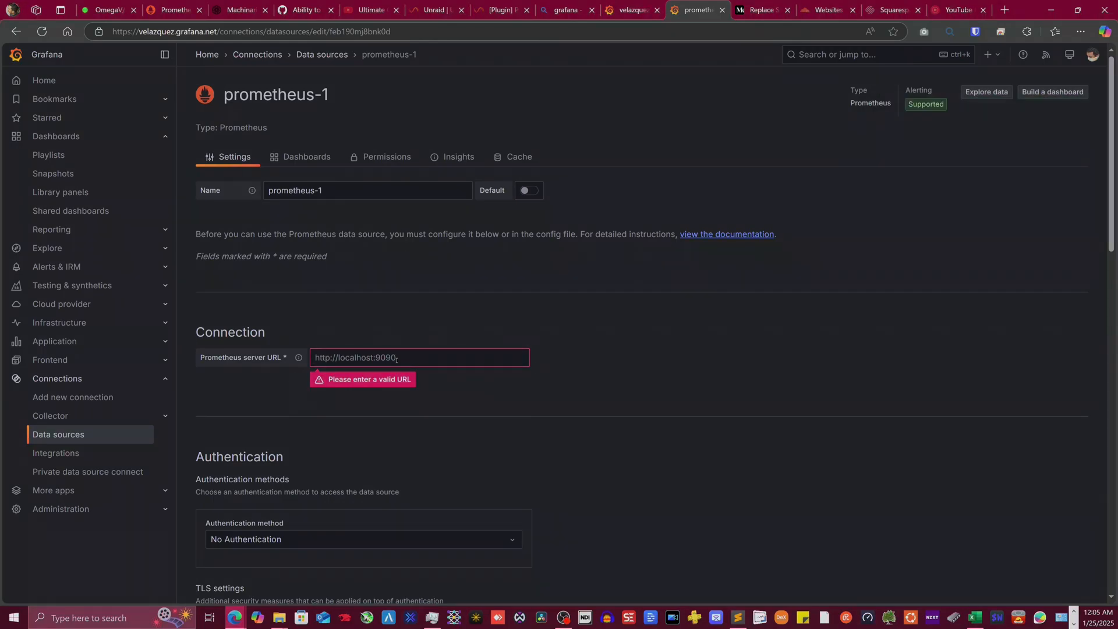
pyautogui.click(325, 357)
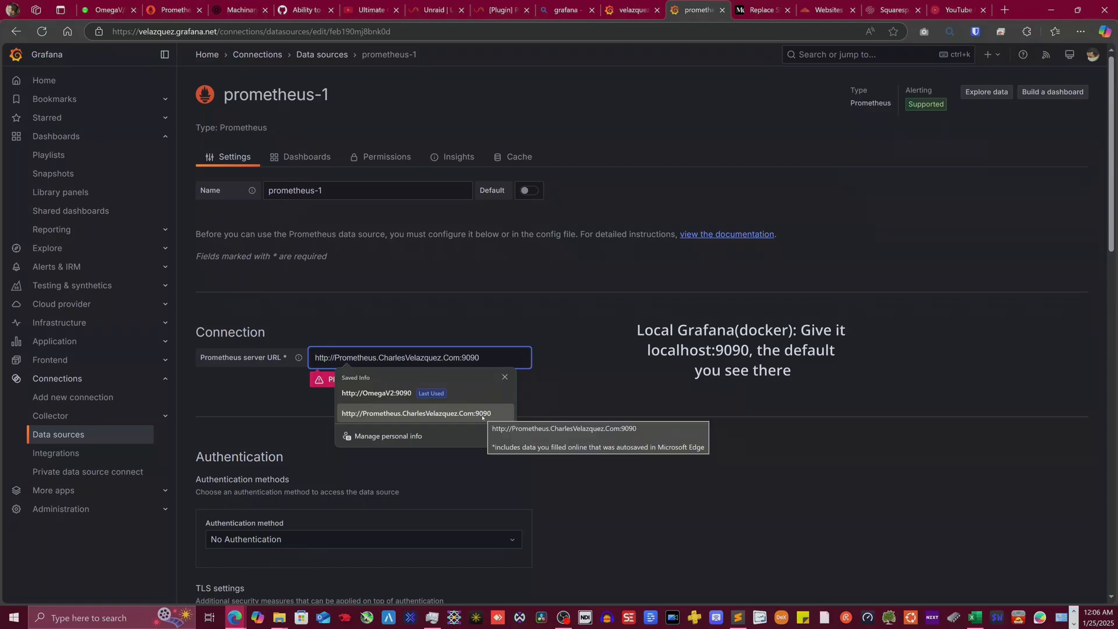
pyautogui.click(343, 304)
pyautogui.scroll(-1, 342, 304)
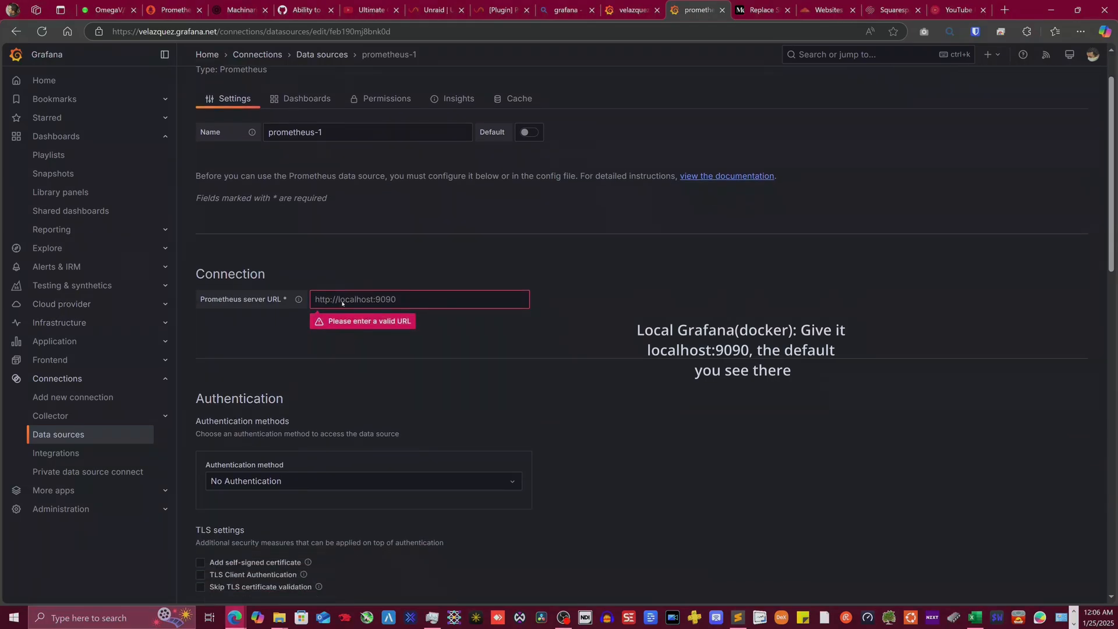
pyautogui.scroll(1, 374, 227)
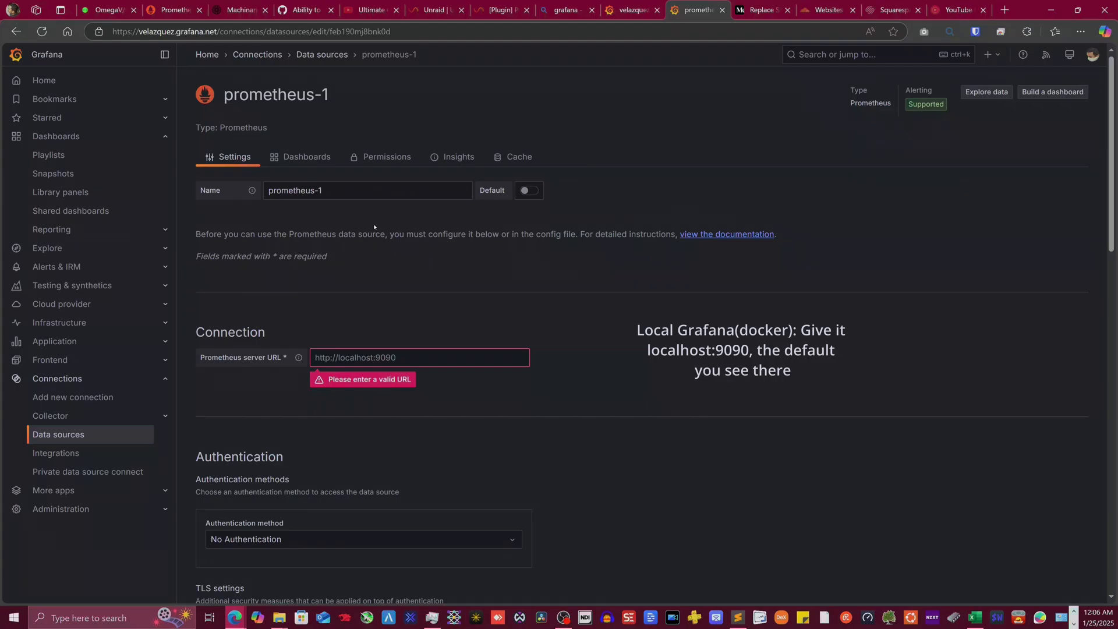
pyautogui.scroll(-15, 374, 227)
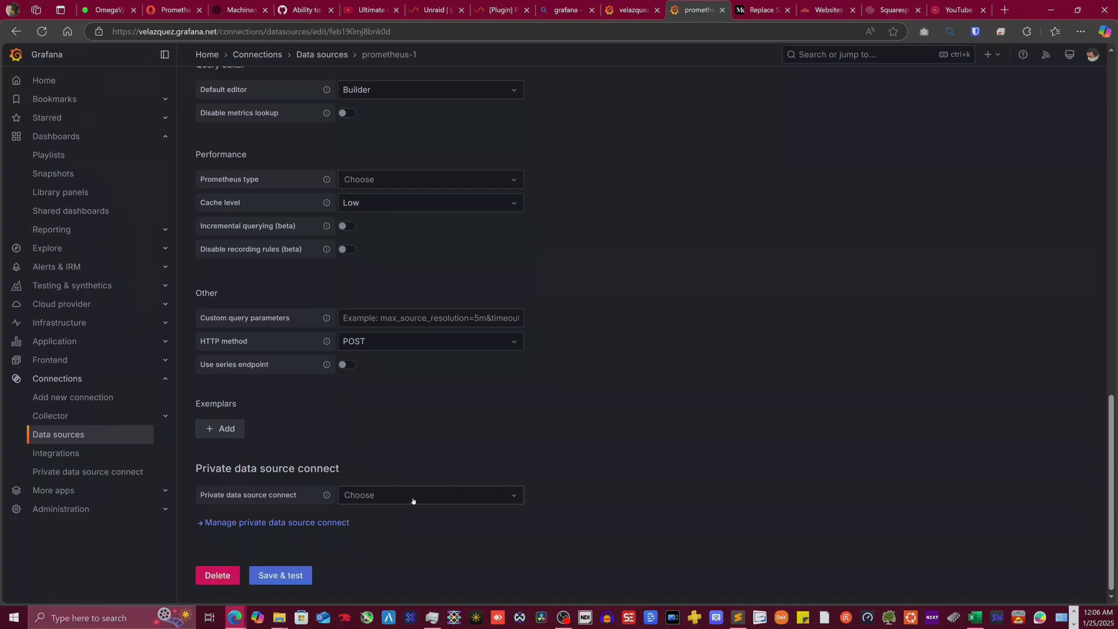
# - Create a private data source connect network named test and open the PDC management page
pyautogui.click(438, 498)
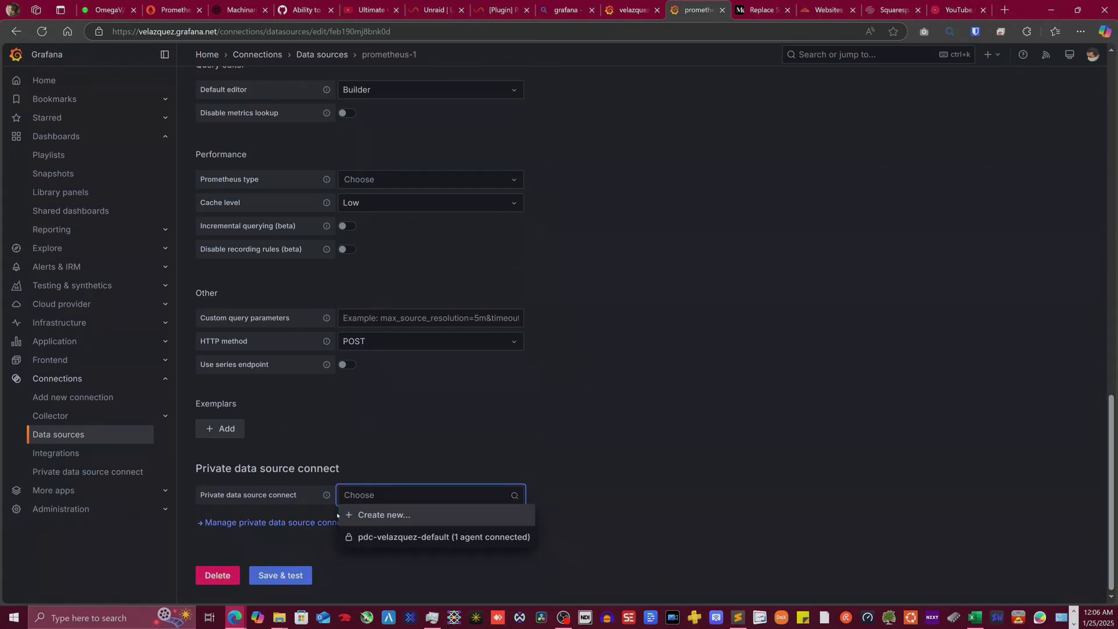
pyautogui.click(389, 516)
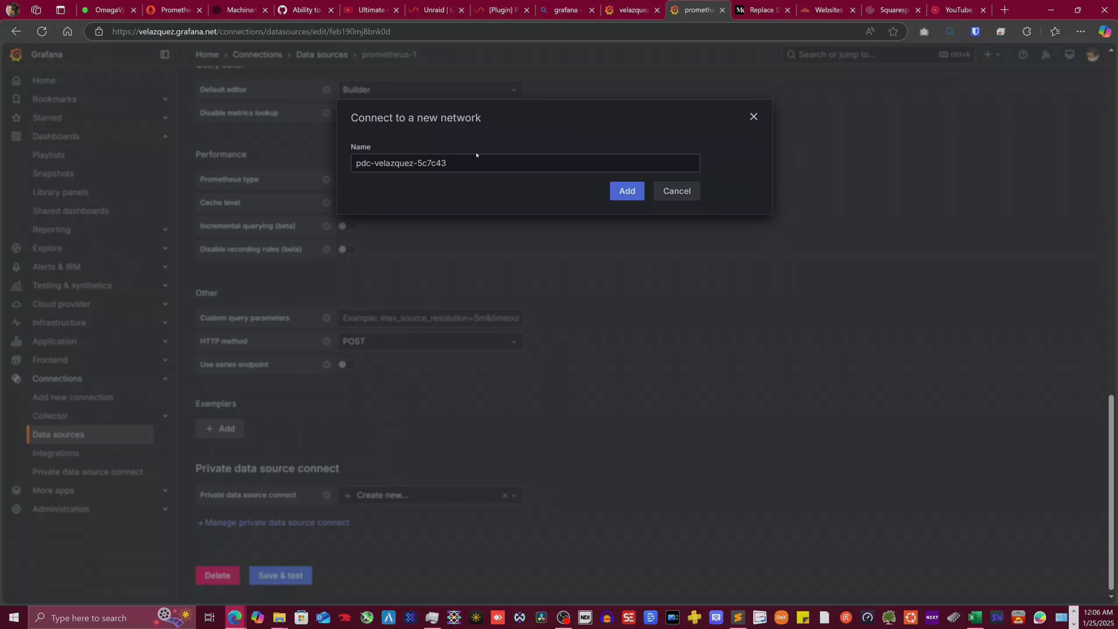
pyautogui.moveTo(455, 162); pyautogui.dragTo(314, 170)
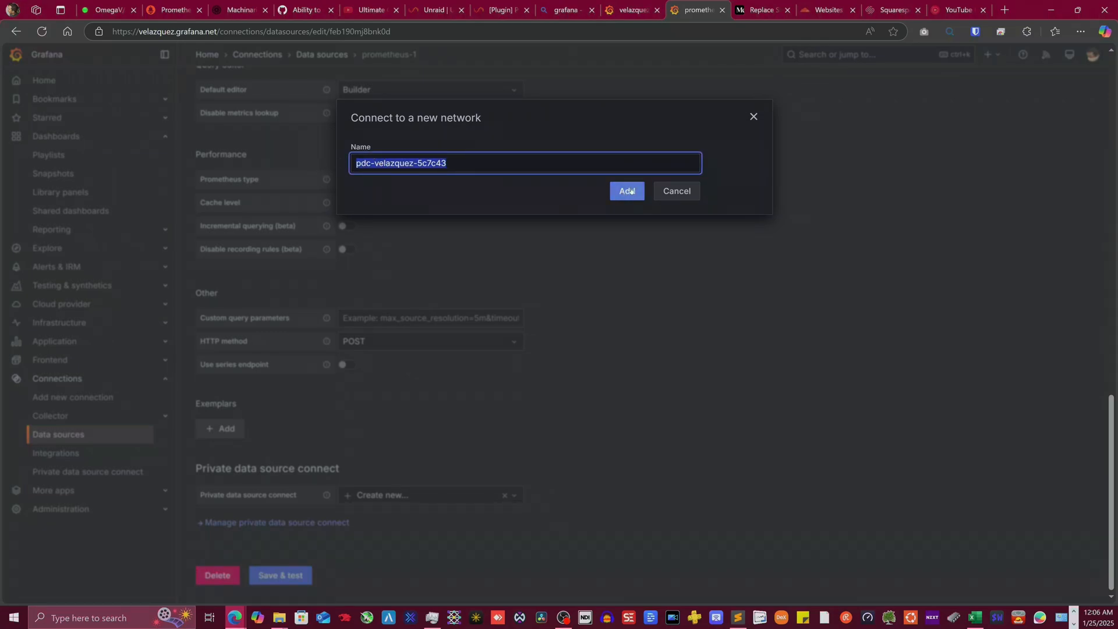
pyautogui.write('test')
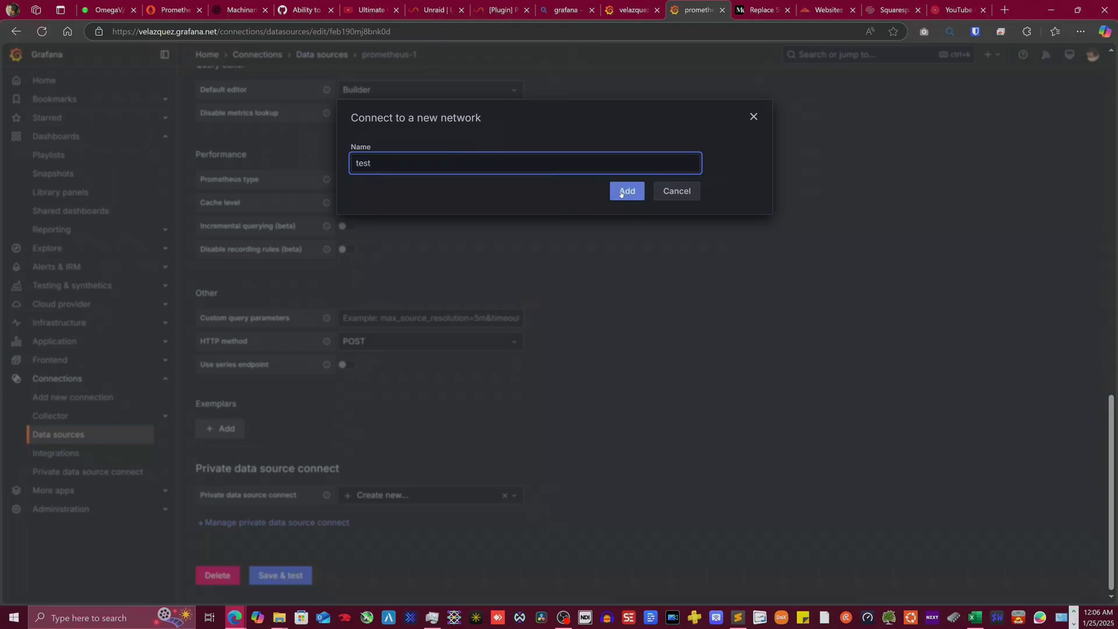
pyautogui.click(620, 192)
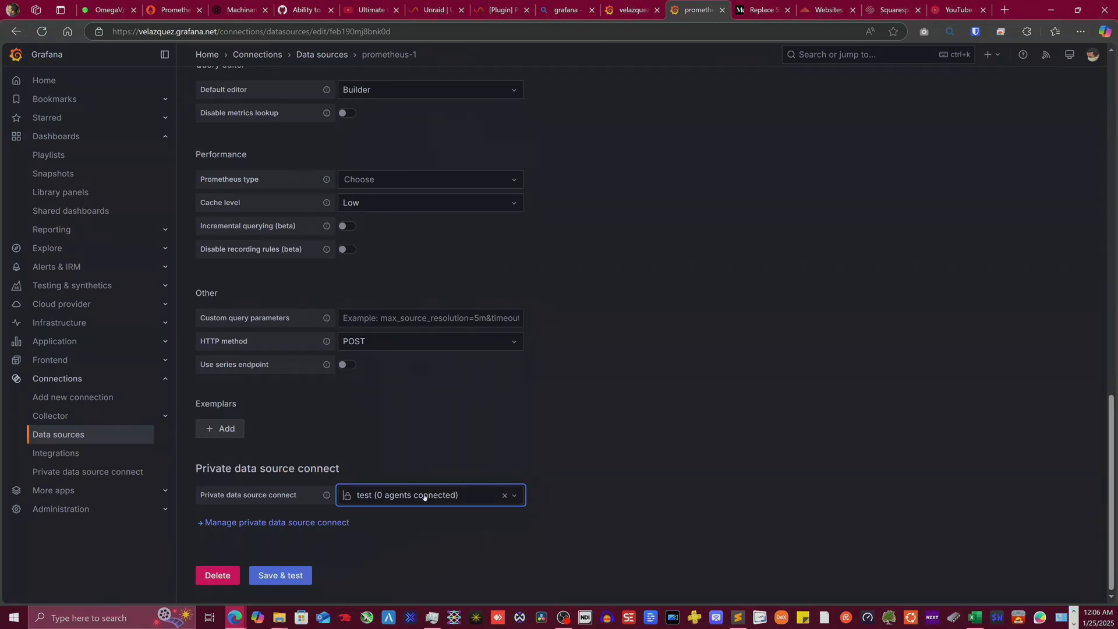
pyautogui.click(306, 523)
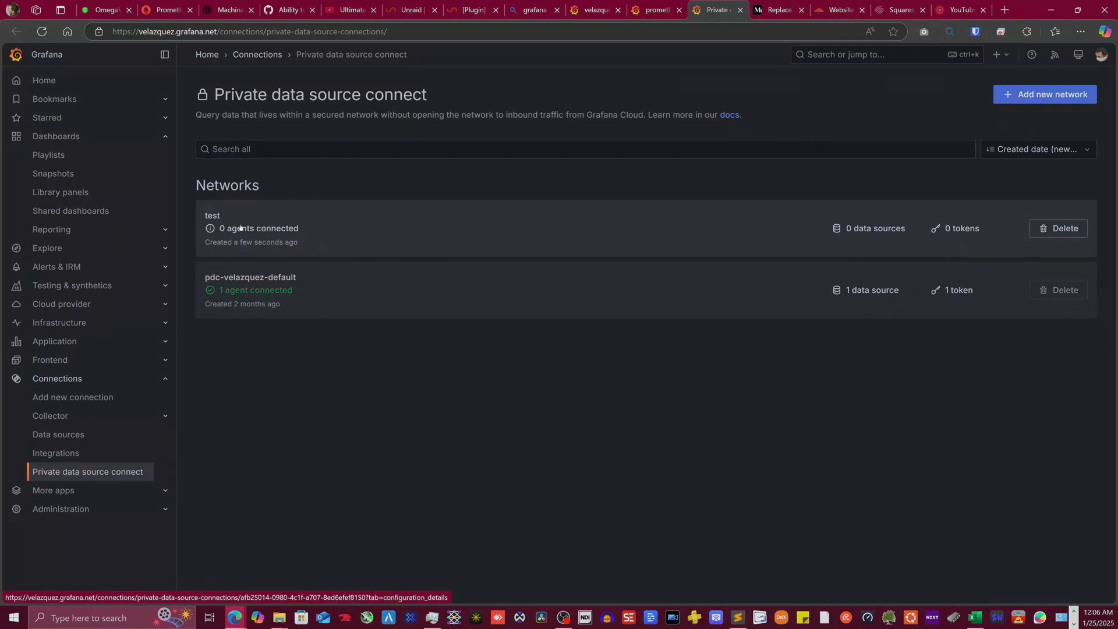
# - Open the test network, choose Docker as the agent install method, and create a signing token
pyautogui.click(386, 224)
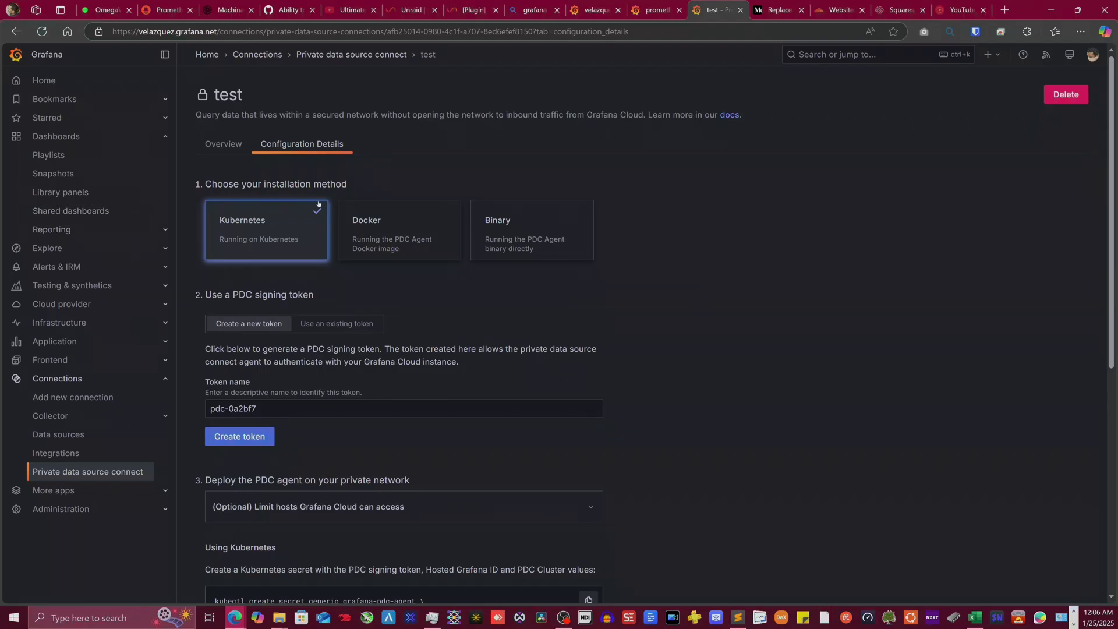
pyautogui.click(295, 225)
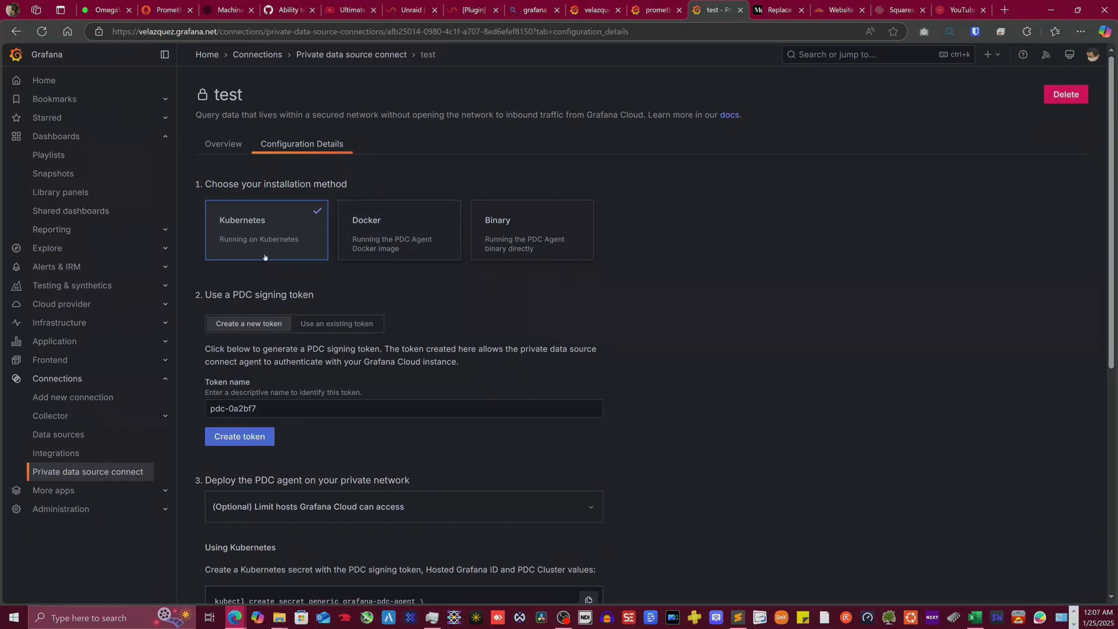
pyautogui.click(217, 219)
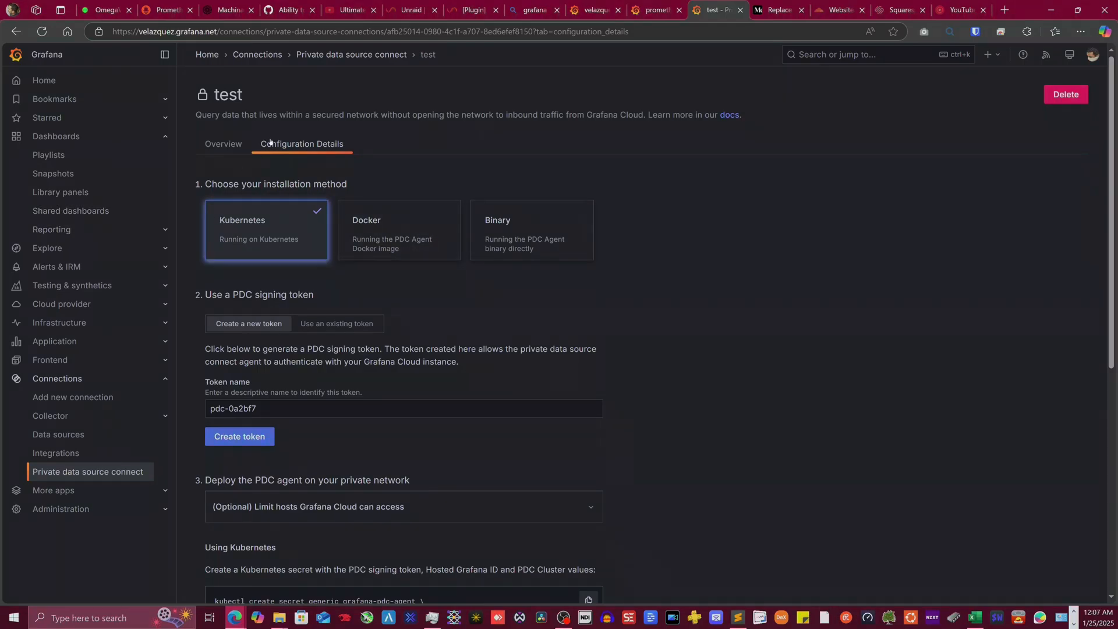
pyautogui.click(407, 233)
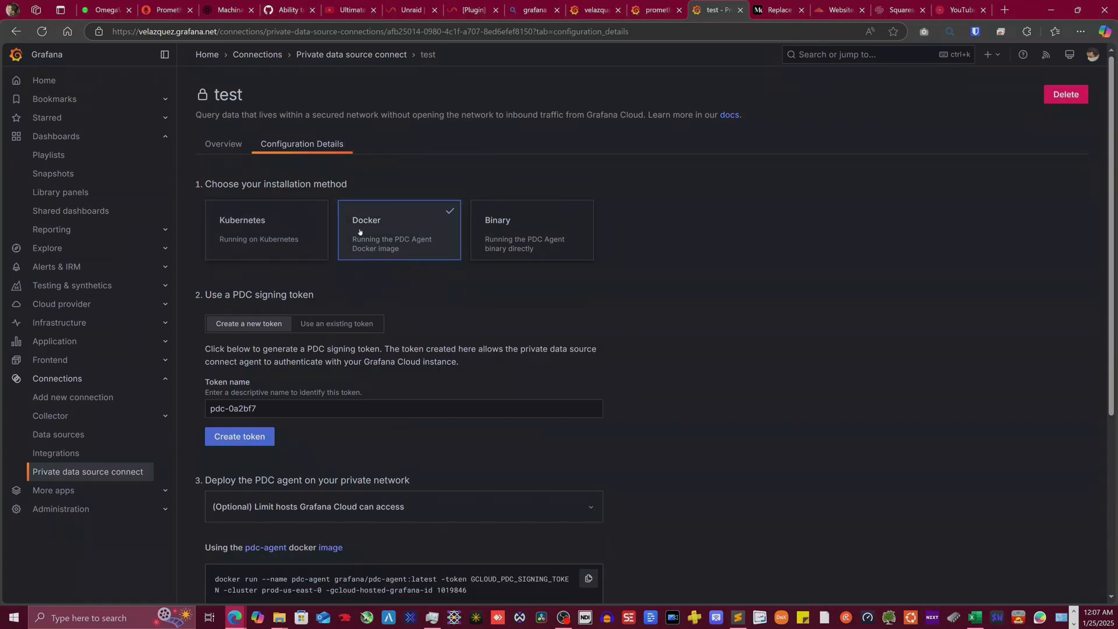
pyautogui.click(388, 246)
pyautogui.scroll(-1, 385, 331)
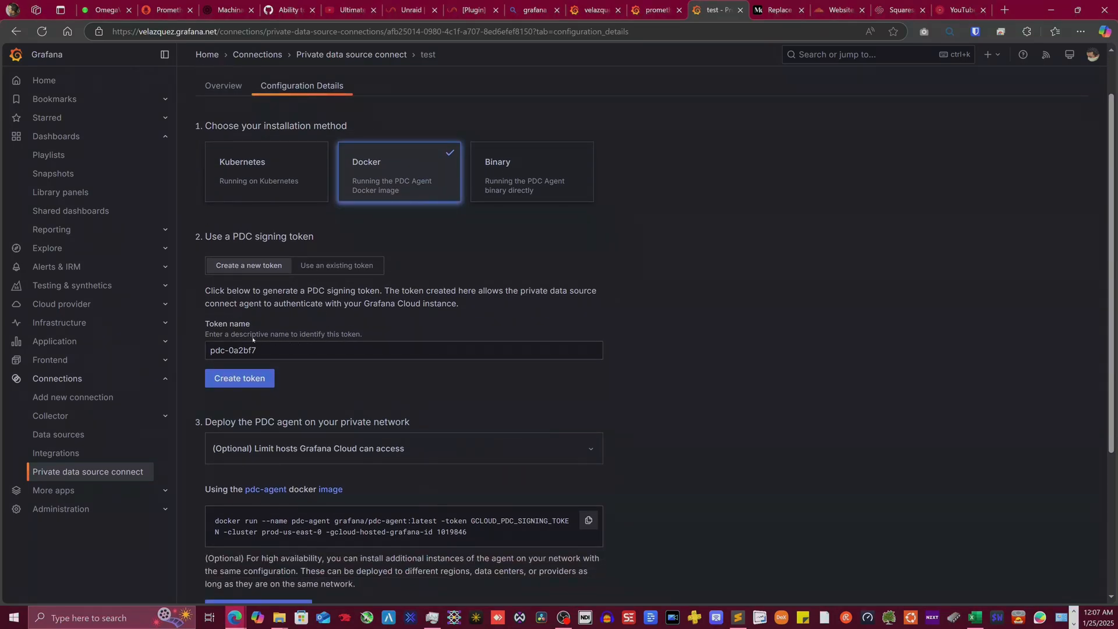
pyautogui.scroll(-1, 238, 338)
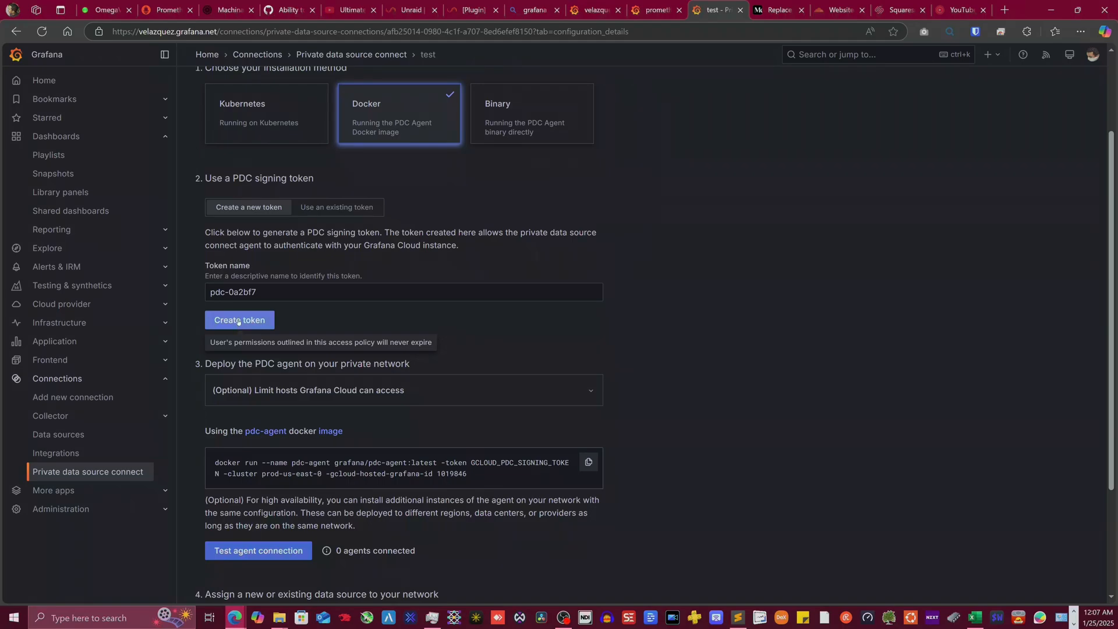
pyautogui.click(238, 320)
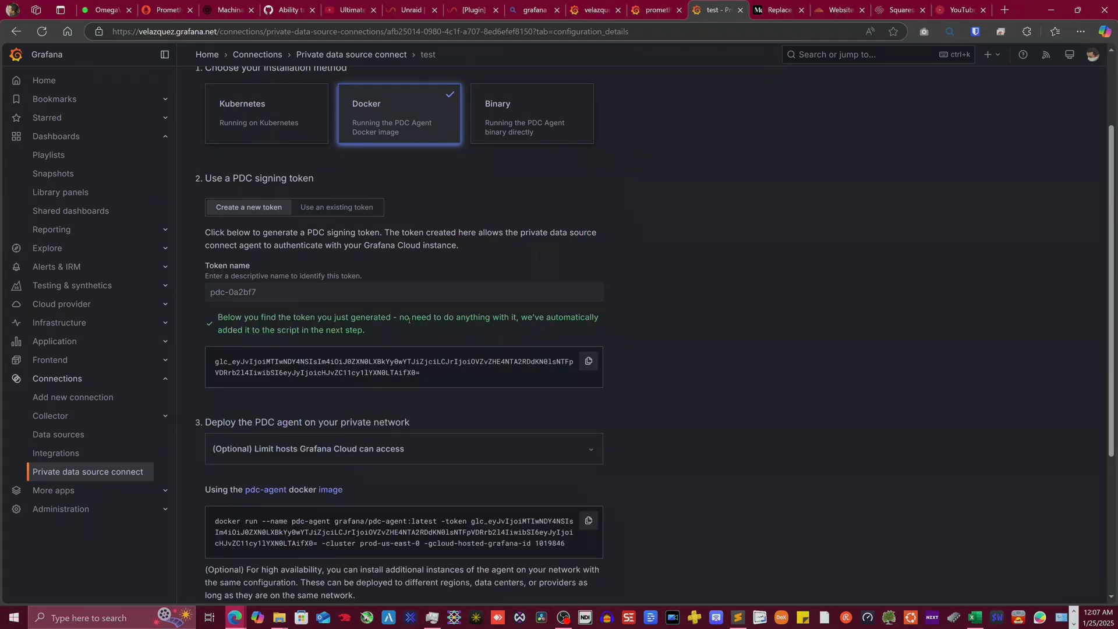
# - Select the generated signing token text on the test network page
pyautogui.scroll(-1, 410, 320)
pyautogui.moveTo(435, 313); pyautogui.dragTo(204, 307)
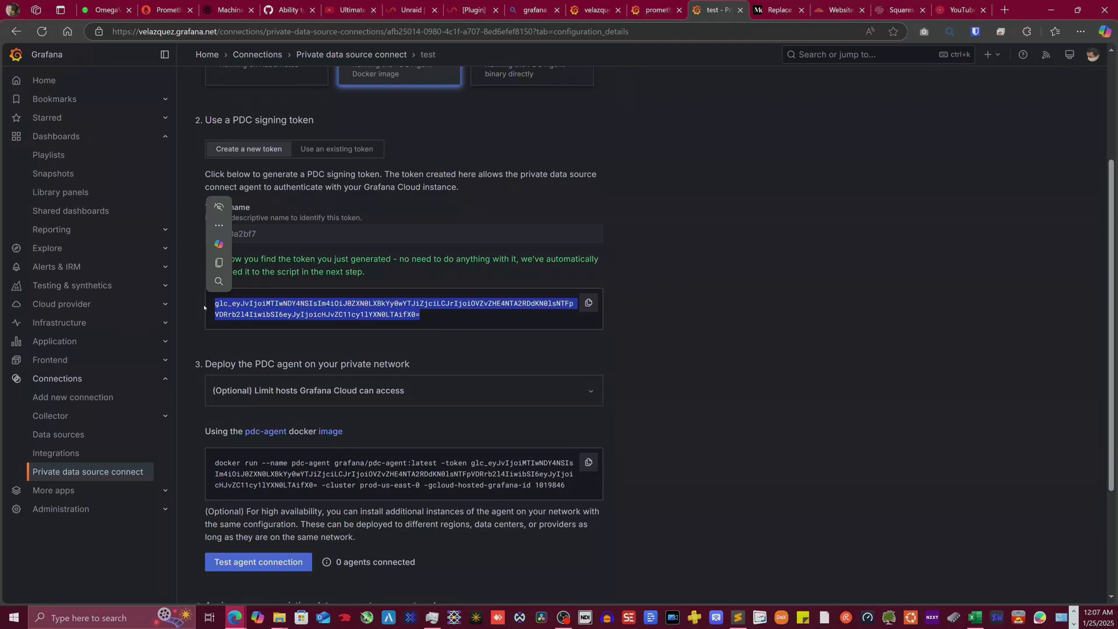
pyautogui.click(447, 317)
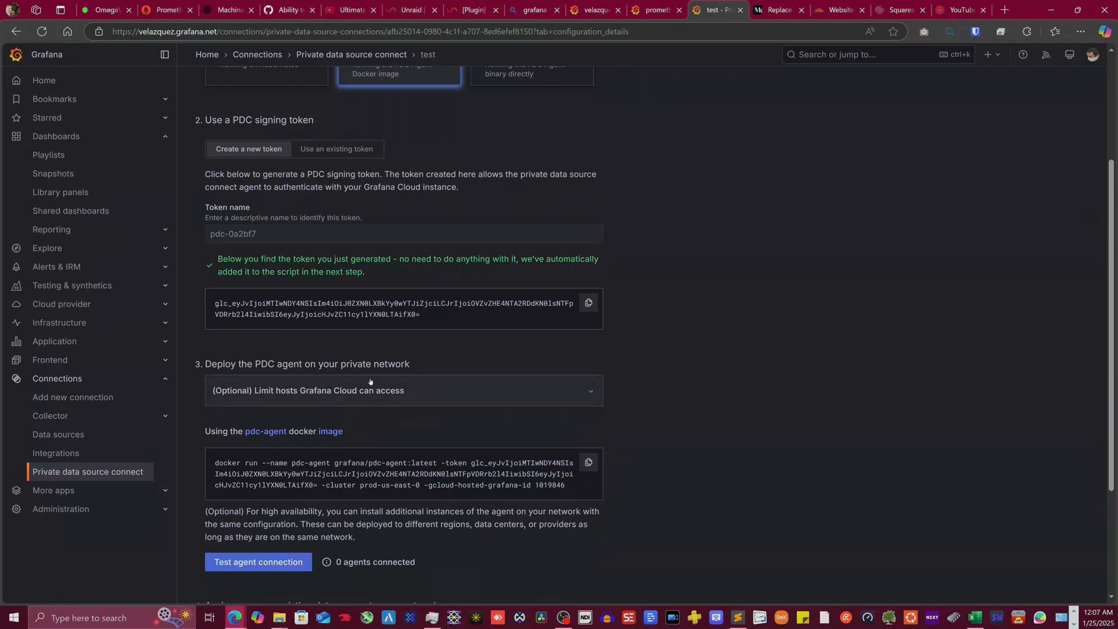
pyautogui.tripleClick(436, 317)
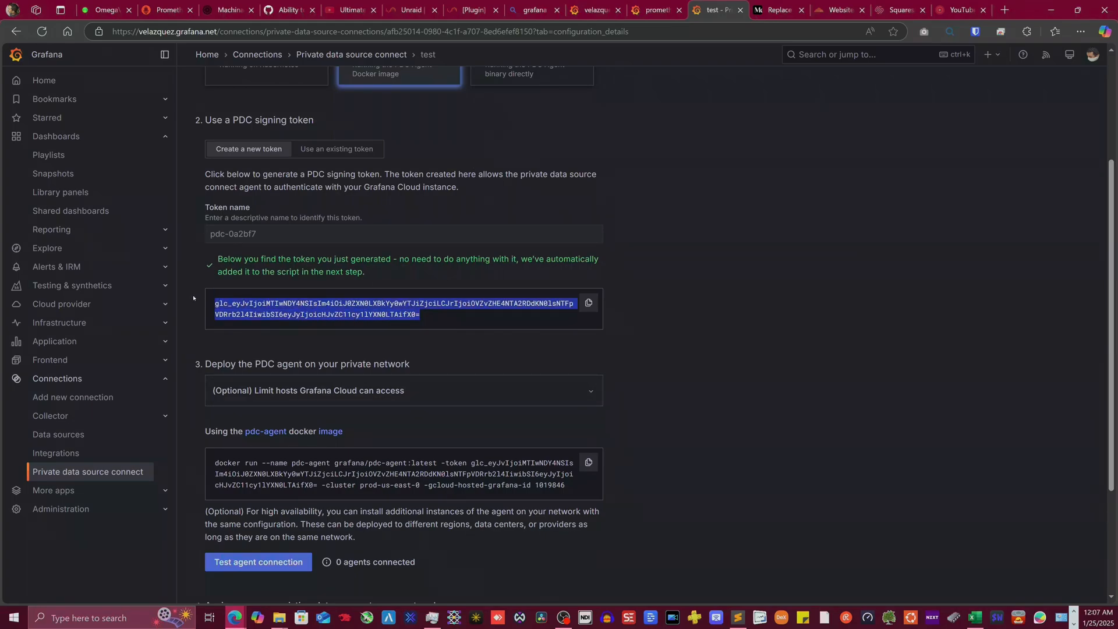
pyautogui.click(453, 324)
pyautogui.scroll(-1, 330, 380)
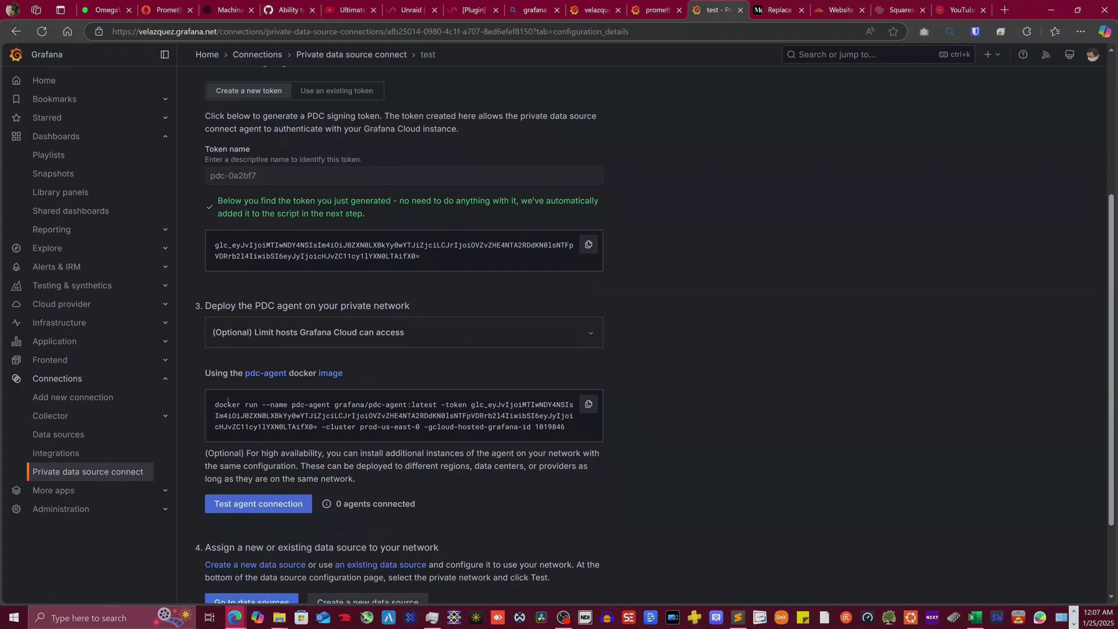
# - Copy the full docker run agent command and open a new blank Notepad window
pyautogui.moveTo(227, 401); pyautogui.dragTo(335, 416)
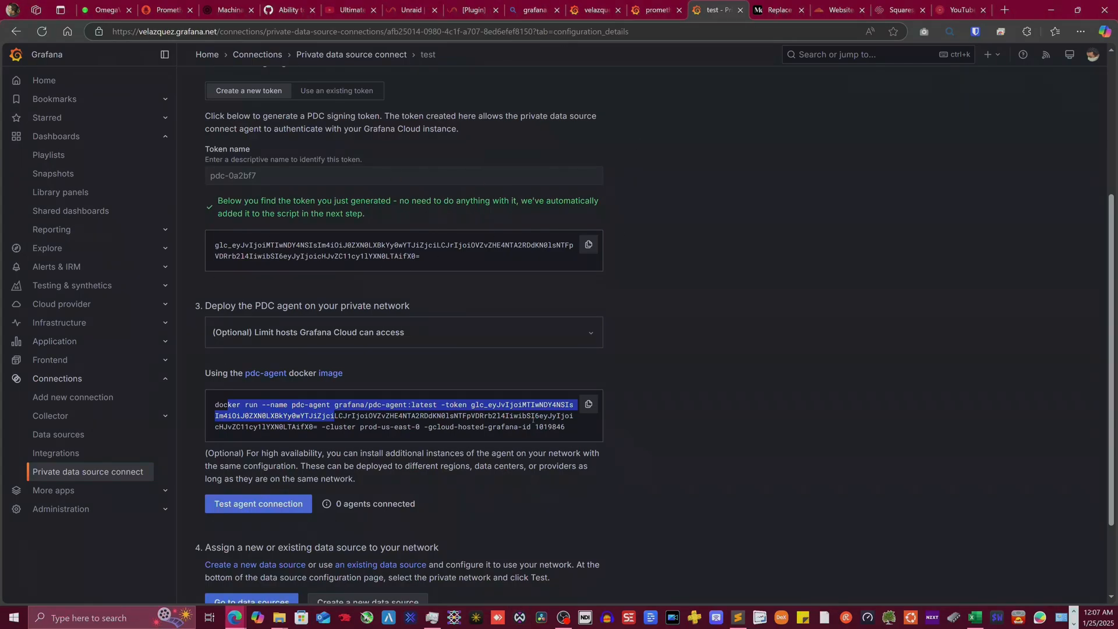
pyautogui.click(335, 419)
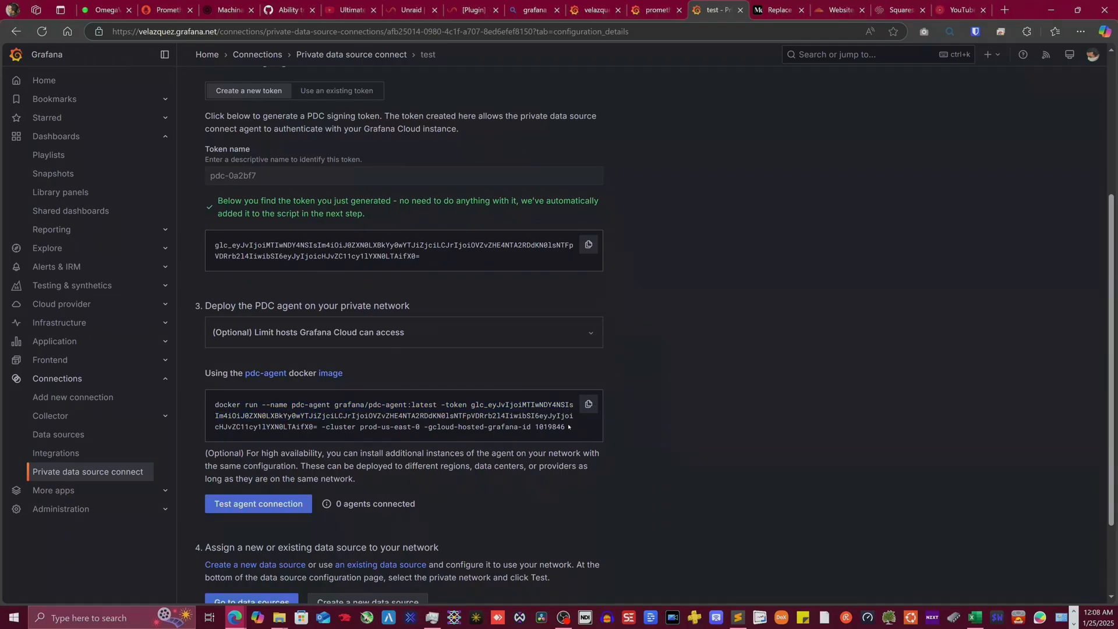
pyautogui.moveTo(569, 427); pyautogui.dragTo(214, 404)
pyautogui.hotkey('ctrl', 'c')
pyautogui.rightClick(343, 415)
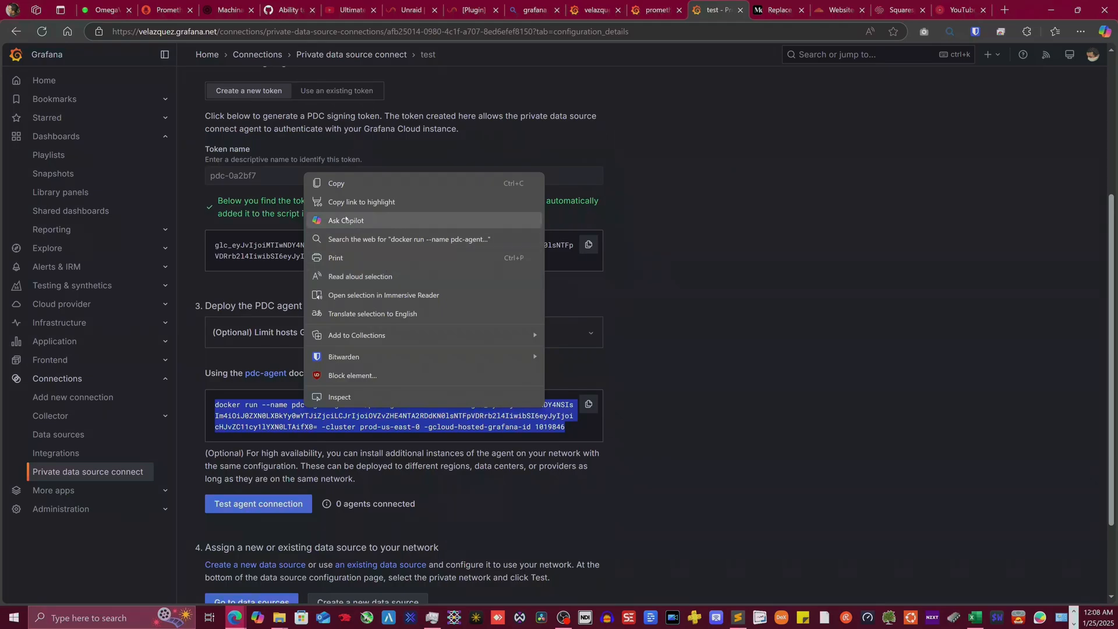
pyautogui.click(336, 183)
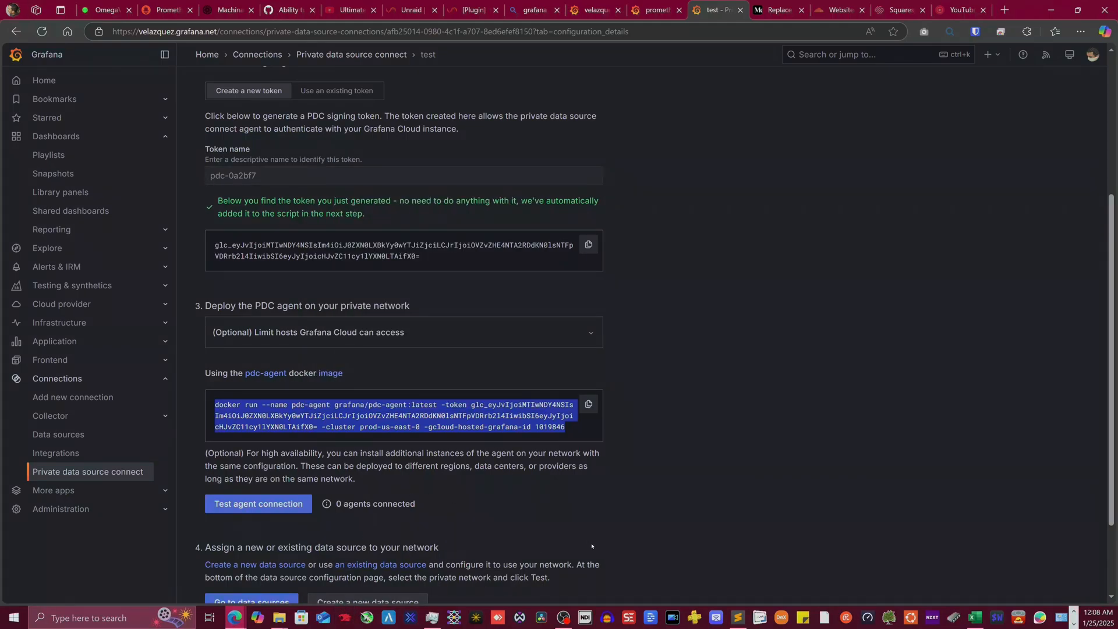
pyautogui.hotkey('alt', 'Tab')
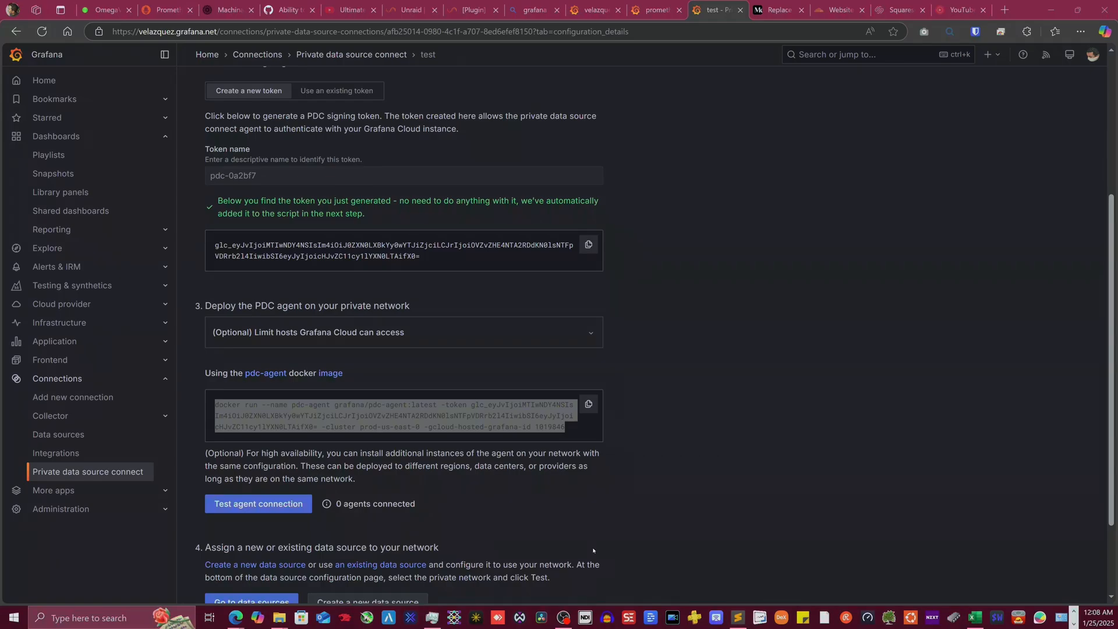
pyautogui.press('Return')
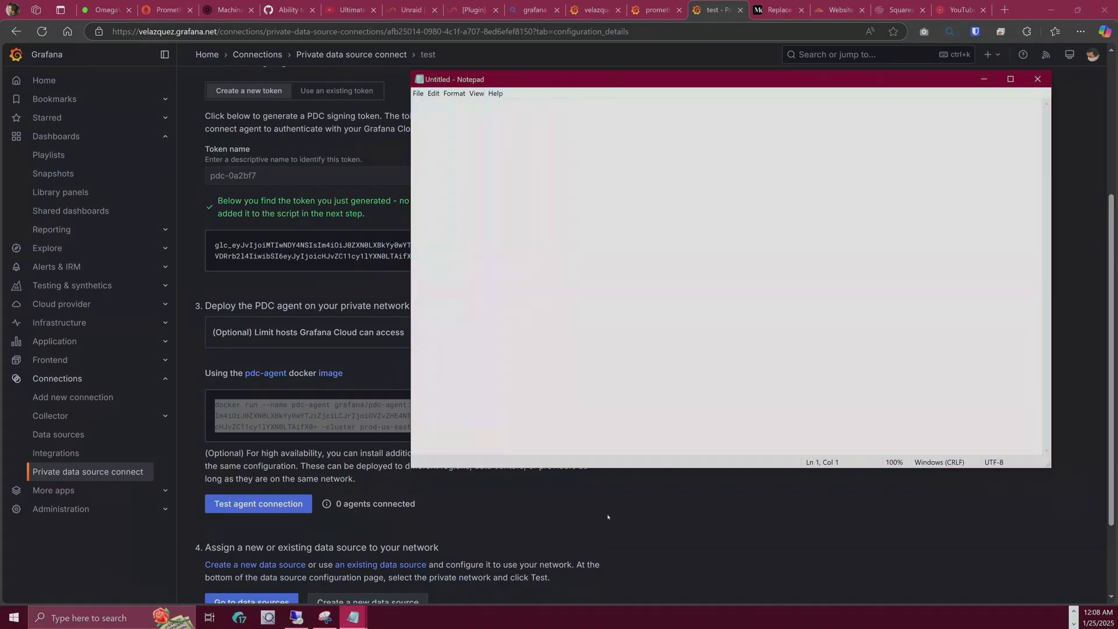
# - Paste the copied PDC agent docker run command into Notepad
pyautogui.scroll(-1, 561, 176)
pyautogui.scroll(-2, 562, 176)
pyautogui.hotkey('ctrl', 'v')
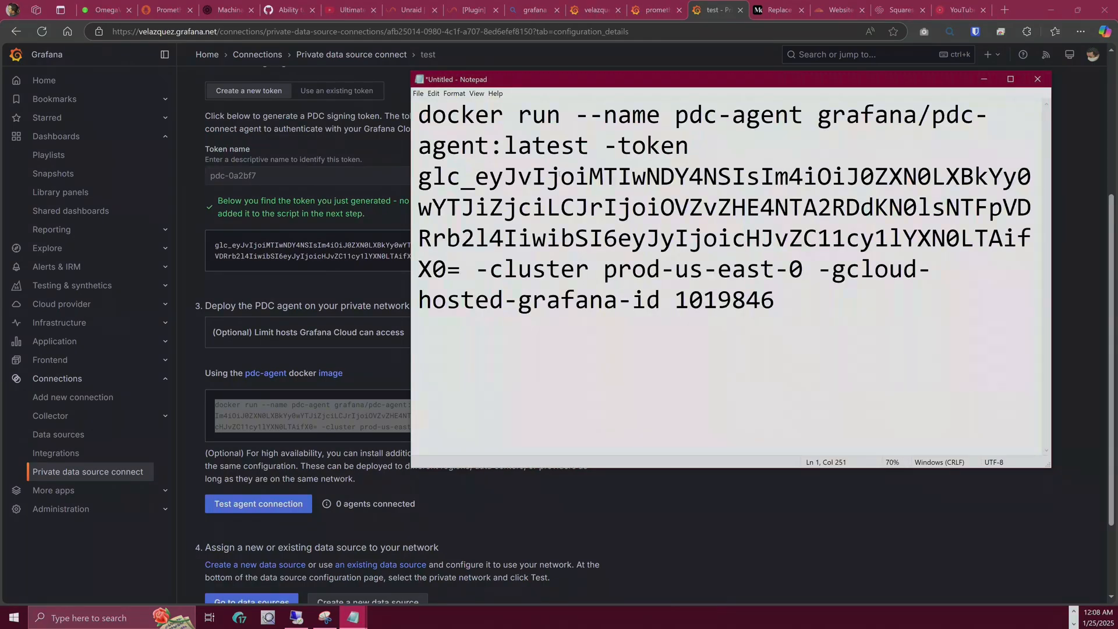
pyautogui.scroll(-3, 562, 211)
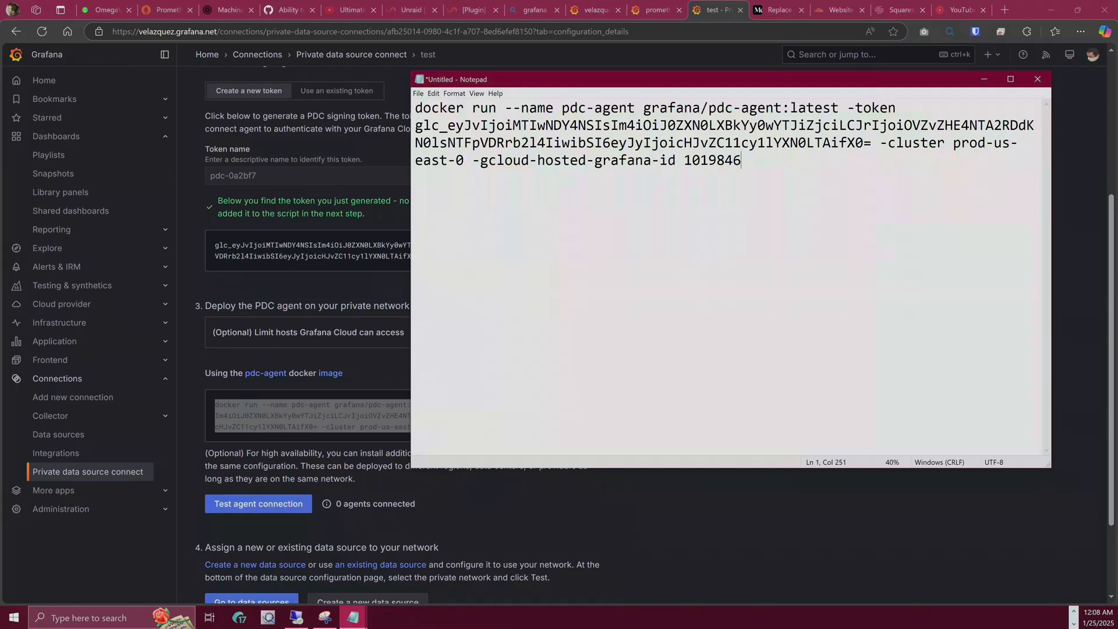
pyautogui.click(230, 416)
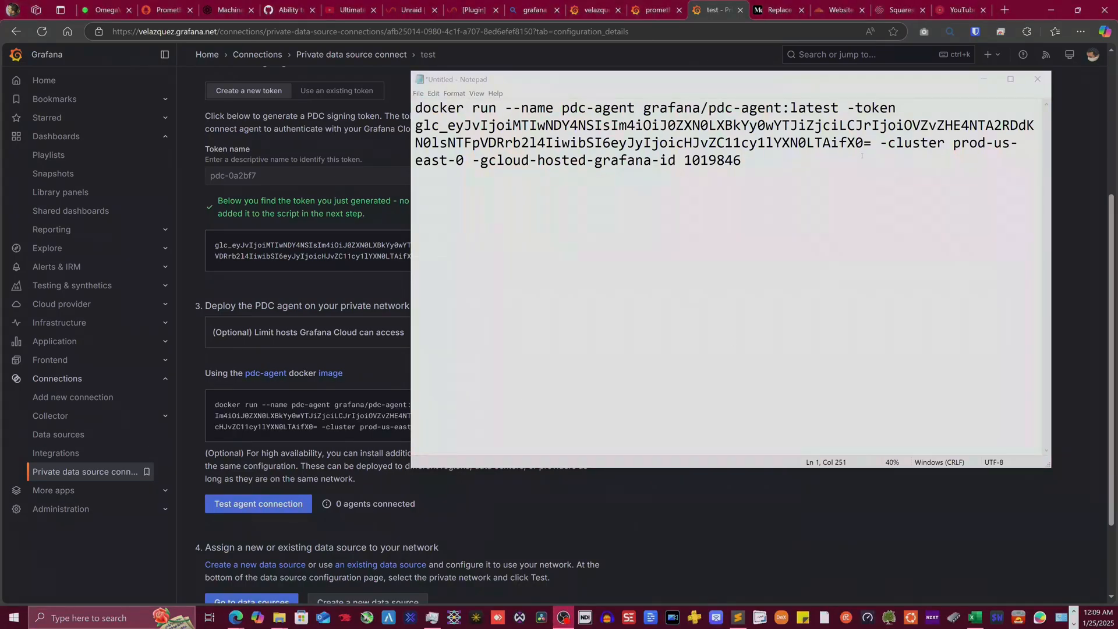
pyautogui.click(771, 174)
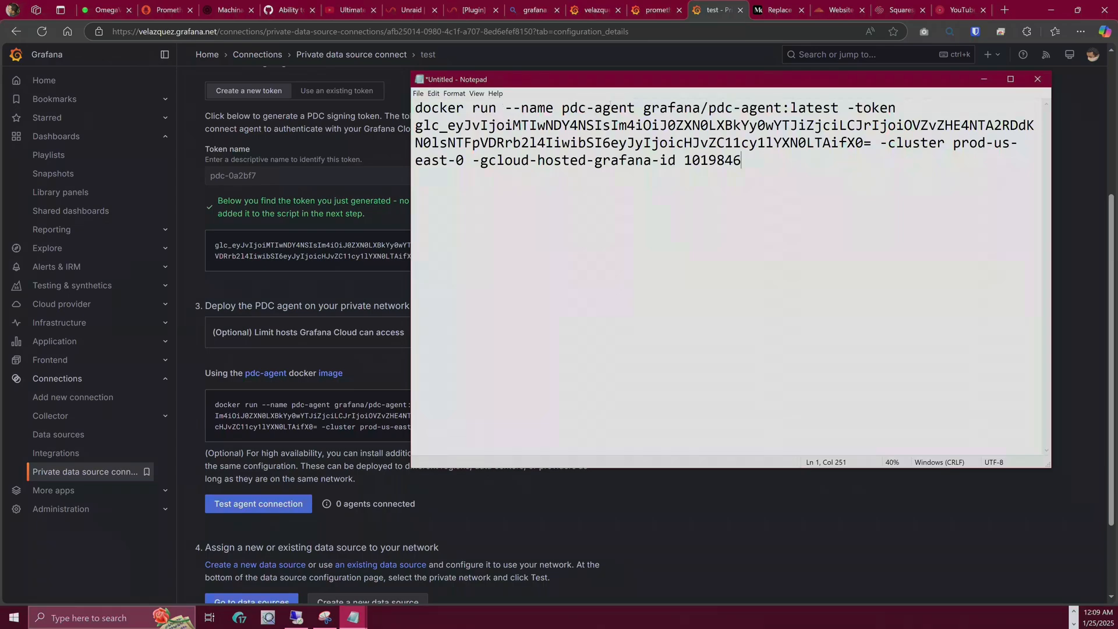
# - Delete 'docker run' and the 'grafana/pdc-agent:latest' image name from the command
pyautogui.moveTo(504, 107); pyautogui.dragTo(388, 105)
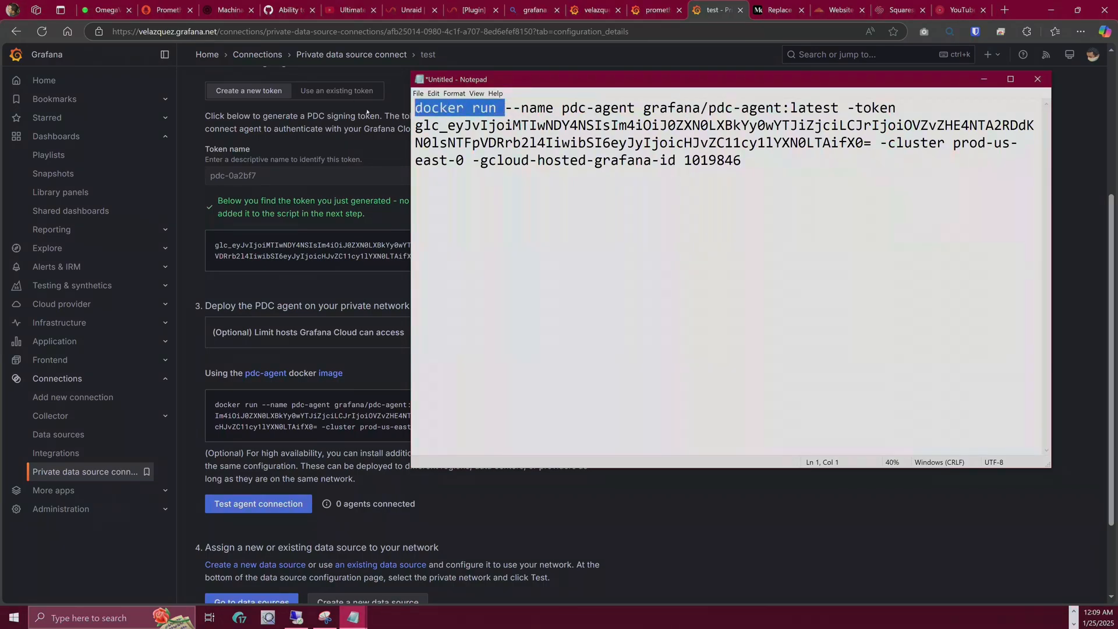
pyautogui.press('BackSpace')
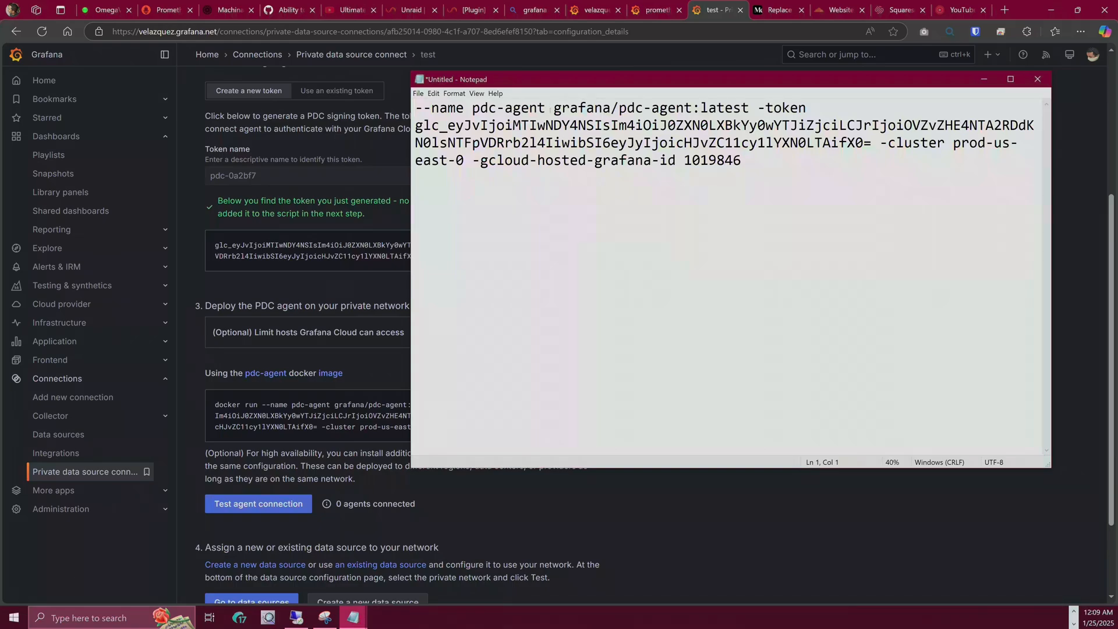
pyautogui.moveTo(553, 108); pyautogui.dragTo(751, 108)
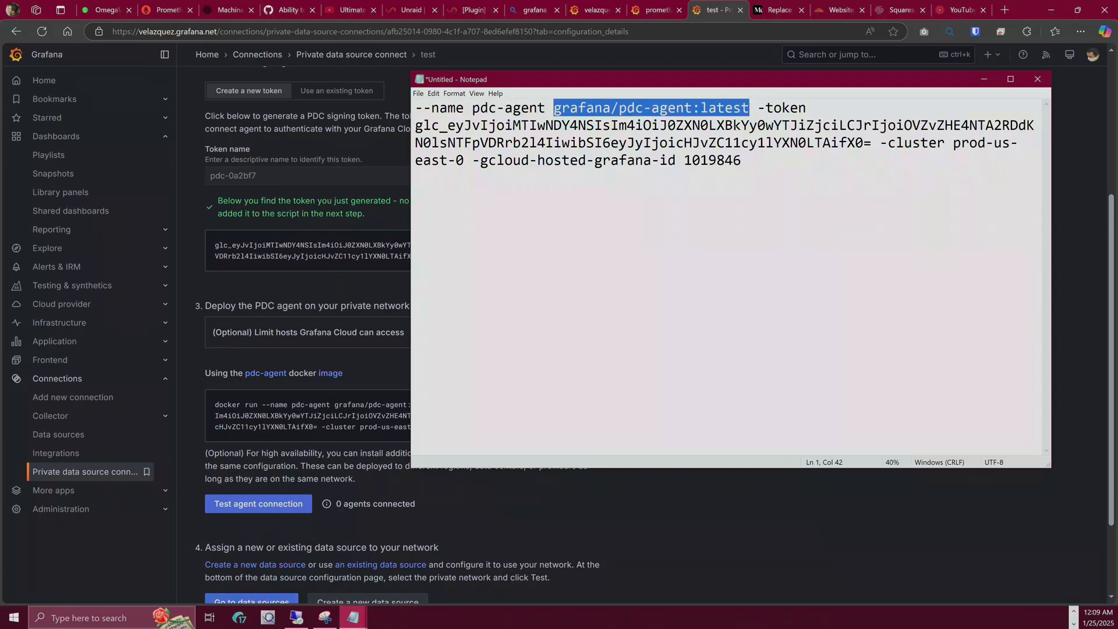
pyautogui.press('BackSpace')
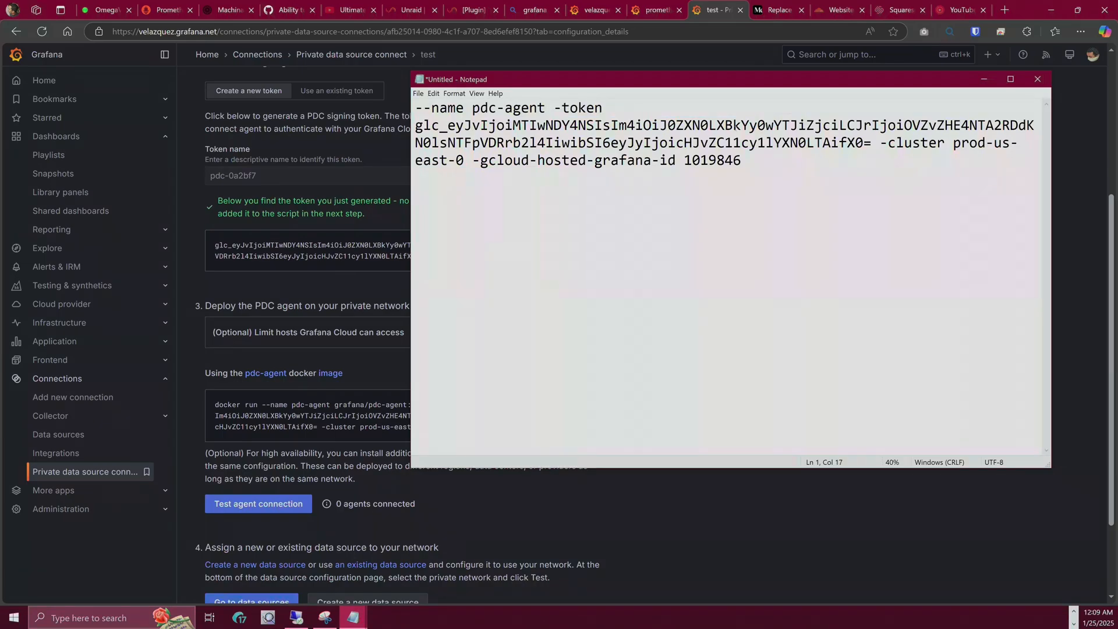
pyautogui.press('Right')
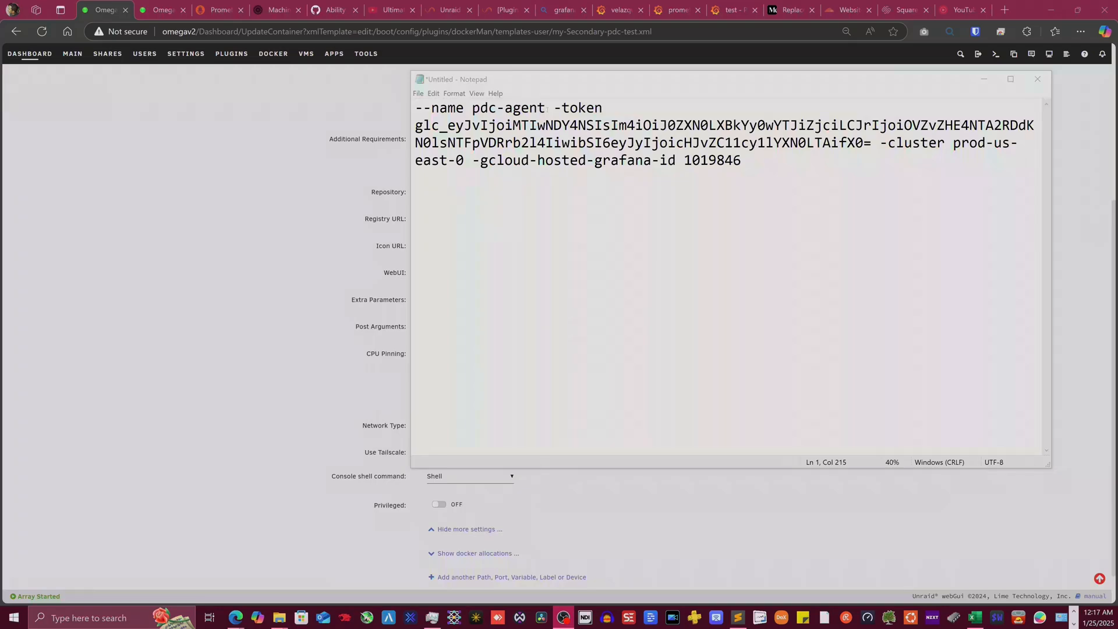
# - Remove the --name pdc-agent argument from the Notepad command
pyautogui.moveTo(555, 108); pyautogui.dragTo(415, 108)
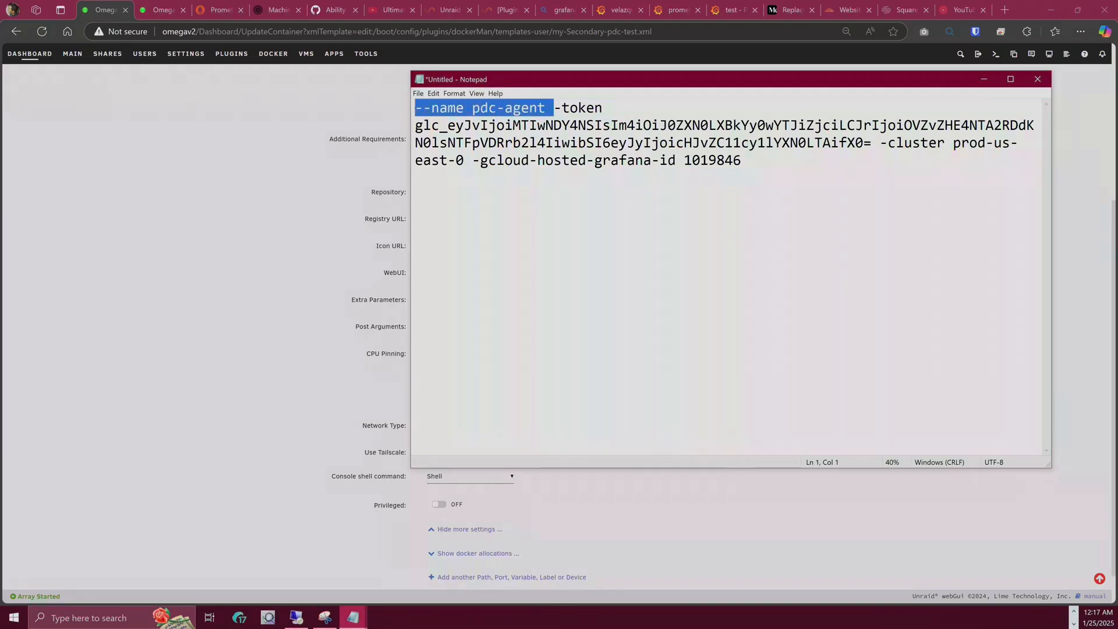
pyautogui.press('Delete')
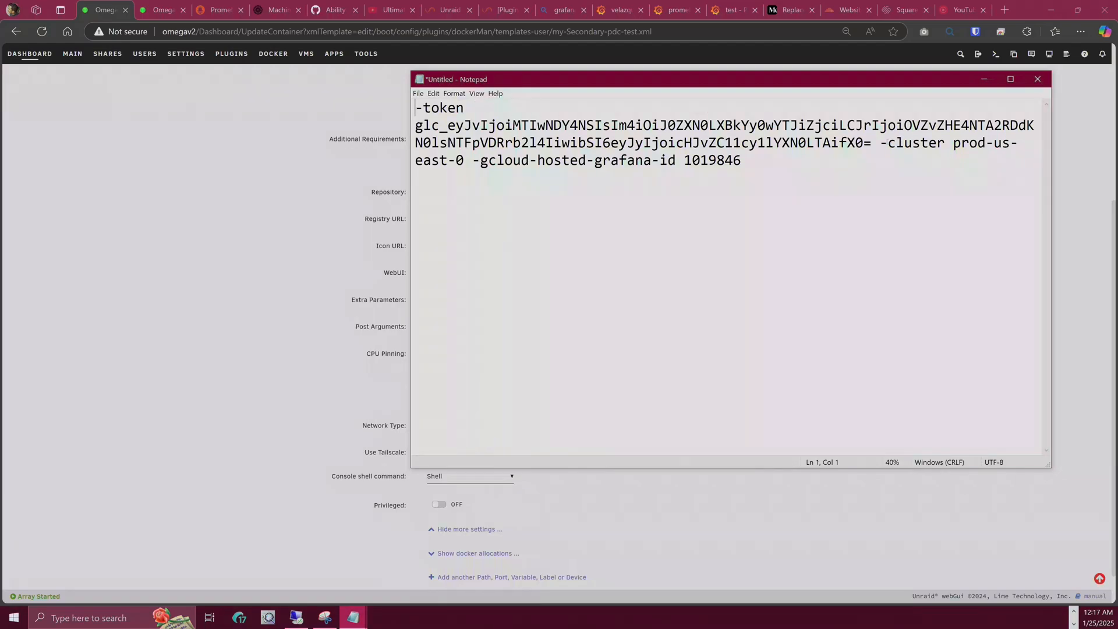
pyautogui.moveTo(880, 142); pyautogui.dragTo(953, 126)
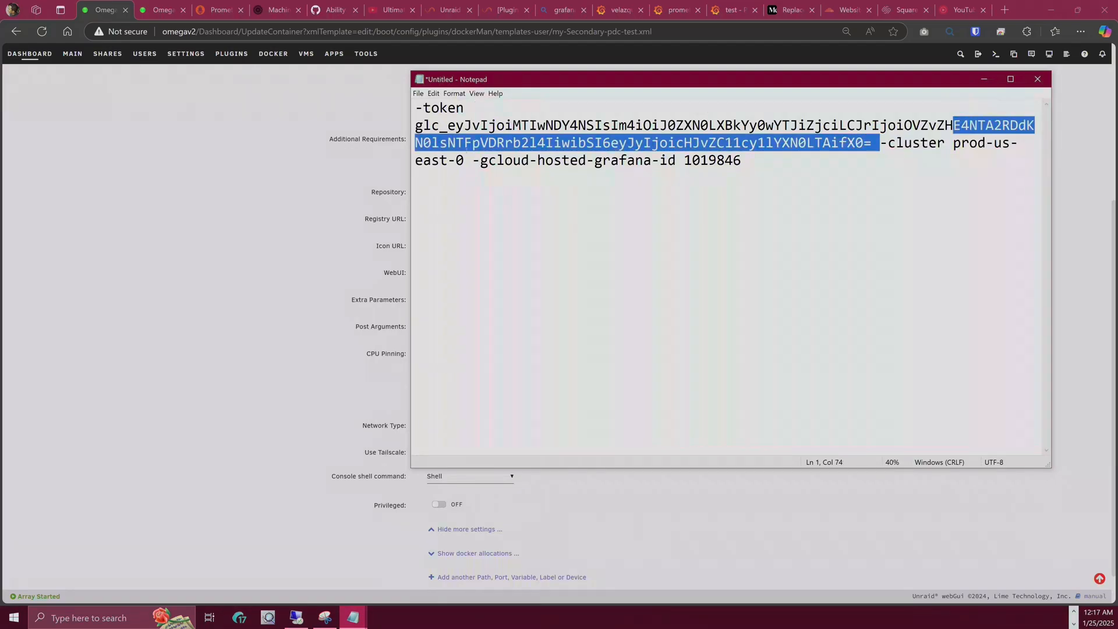
pyautogui.moveTo(479, 160); pyautogui.dragTo(659, 160)
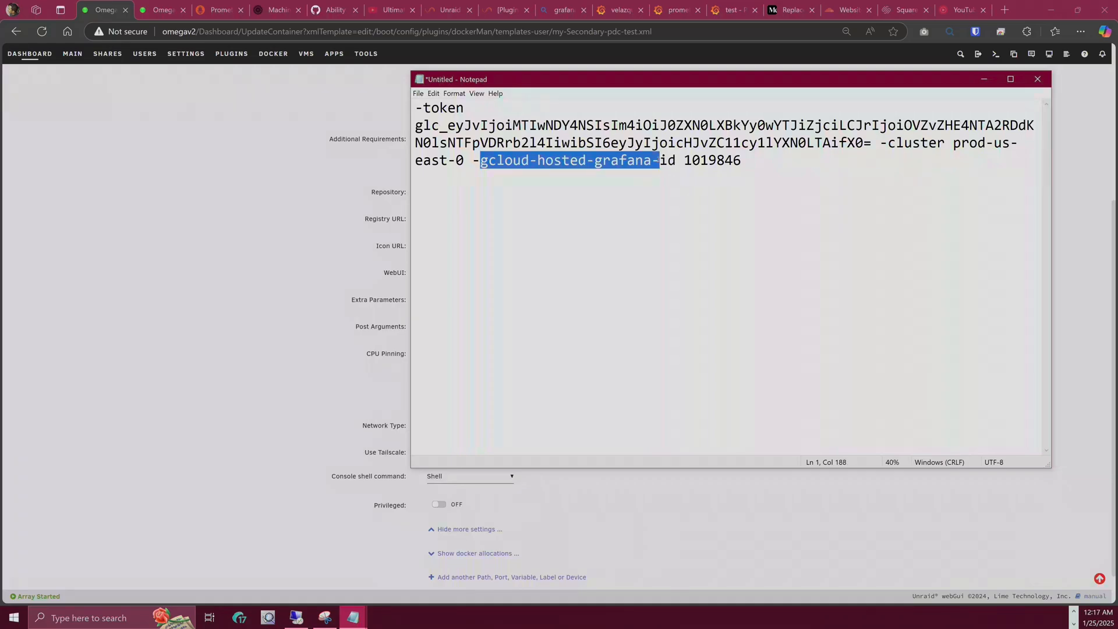
# - Copy the remaining token, cluster and hosted-grafana-id arguments for the Unraid container form
pyautogui.moveTo(762, 163); pyautogui.dragTo(454, 91)
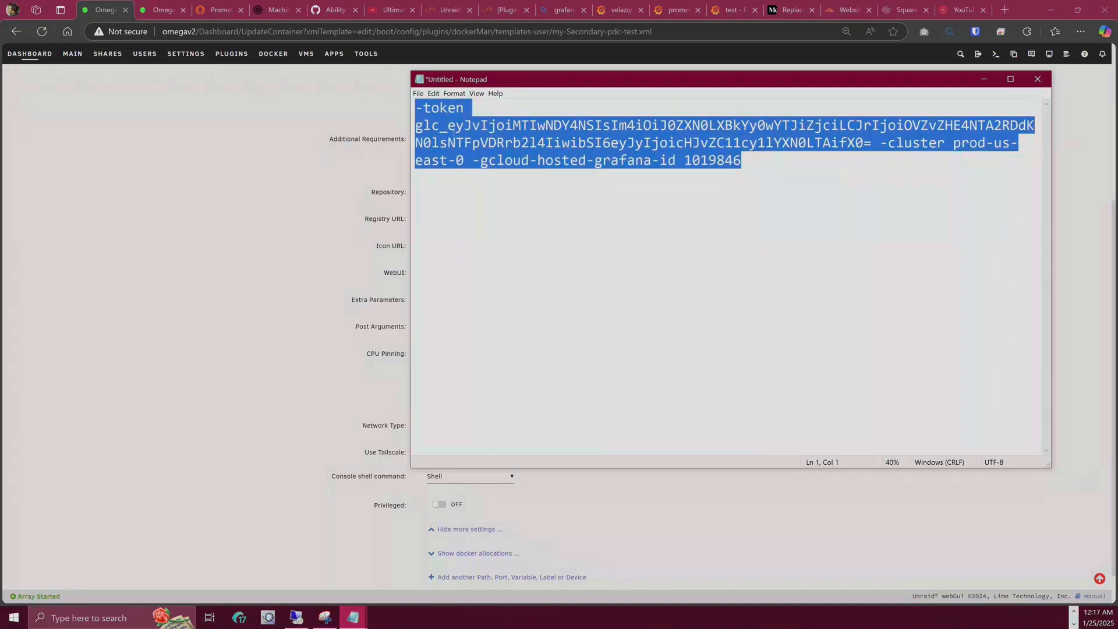
pyautogui.rightClick(453, 134)
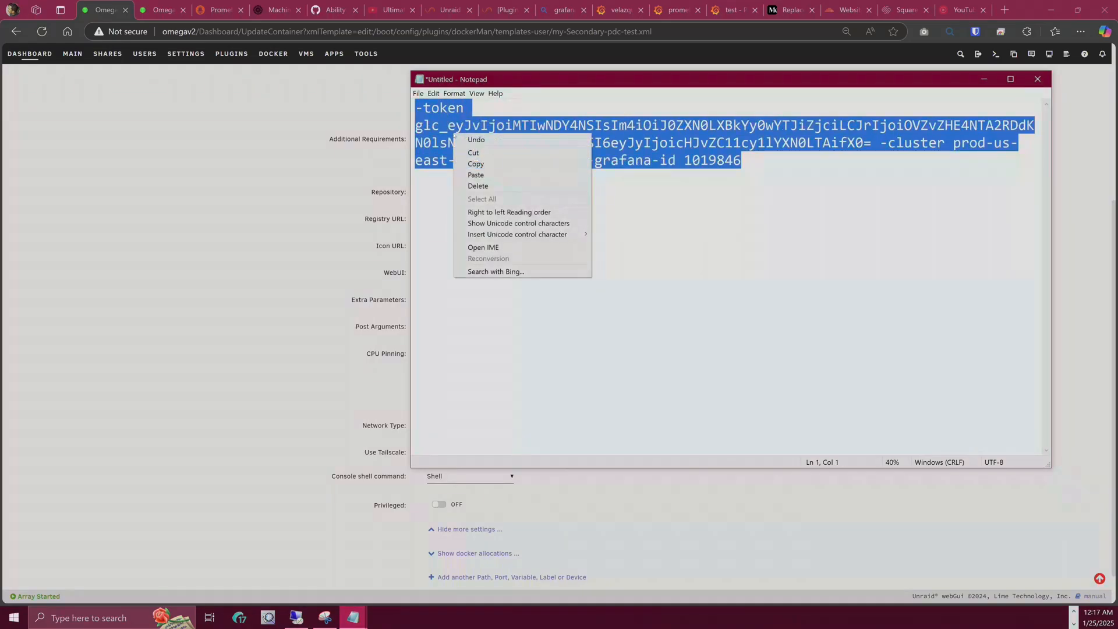
pyautogui.click(479, 165)
pyautogui.hotkey('alt', 'Tab')
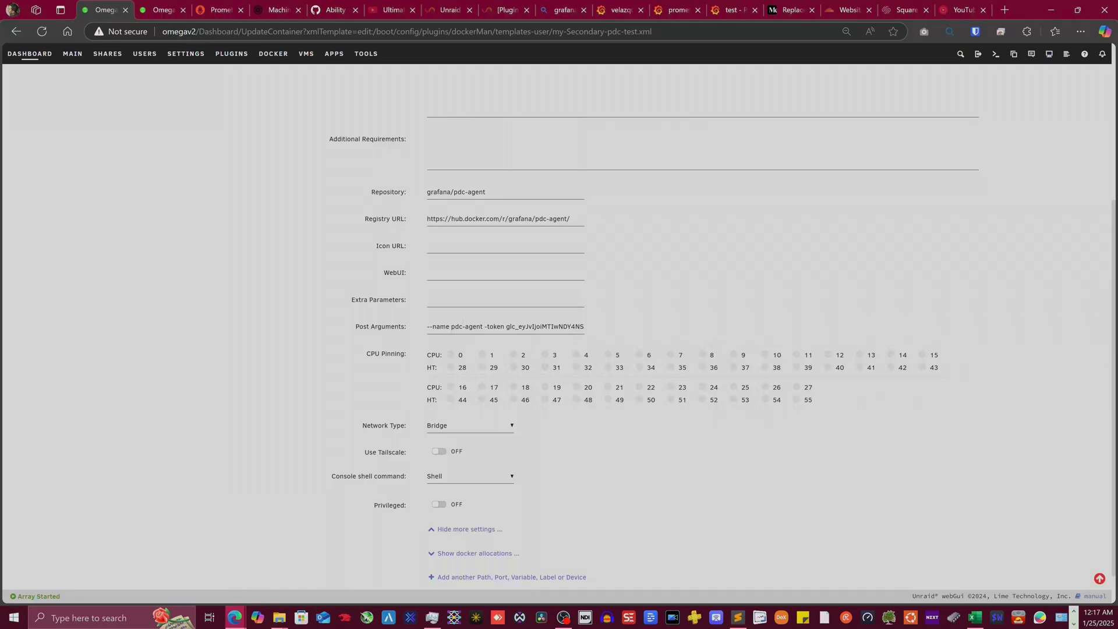
# - Delete the leading '--name pdc-agent -' from Post Arguments so it starts with -token
pyautogui.scroll(5, 426, 325)
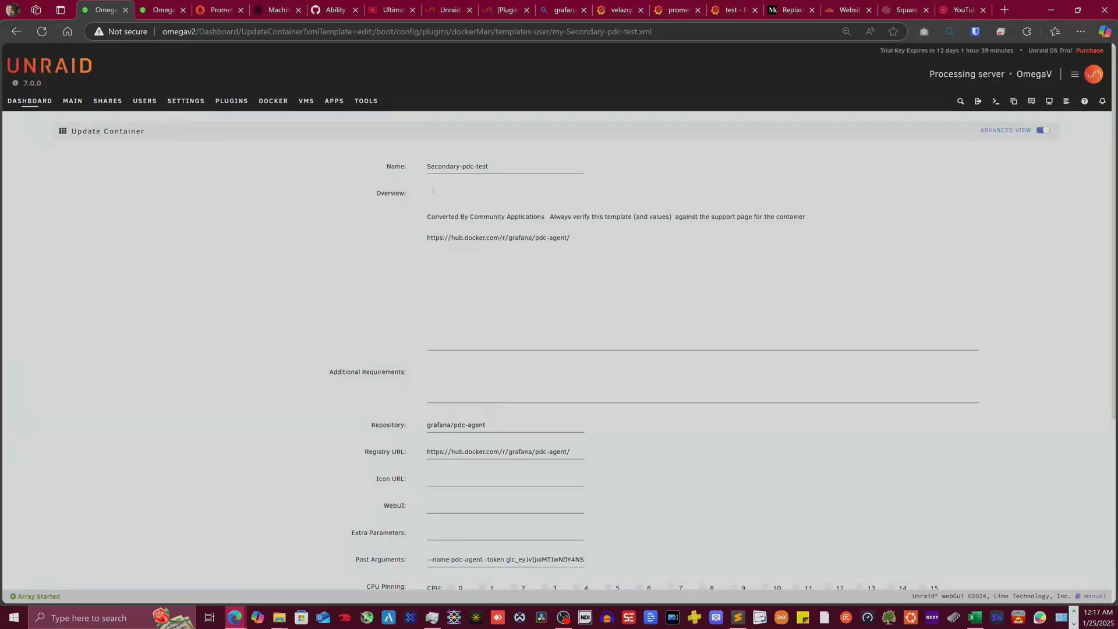
pyautogui.scroll(-3, 404, 186)
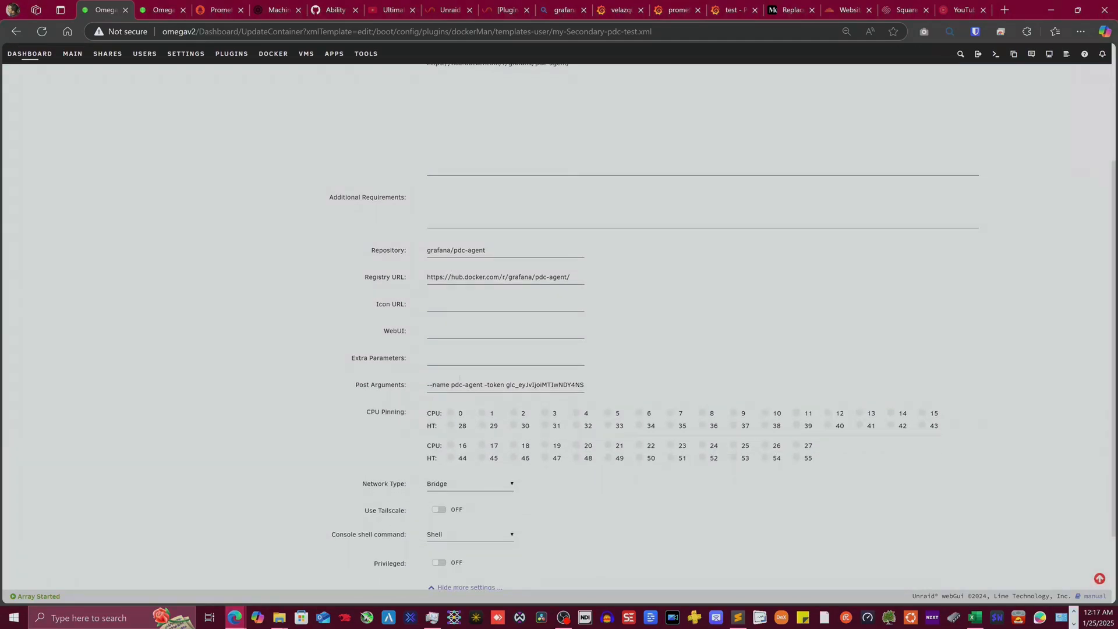
pyautogui.tripleClick(446, 384)
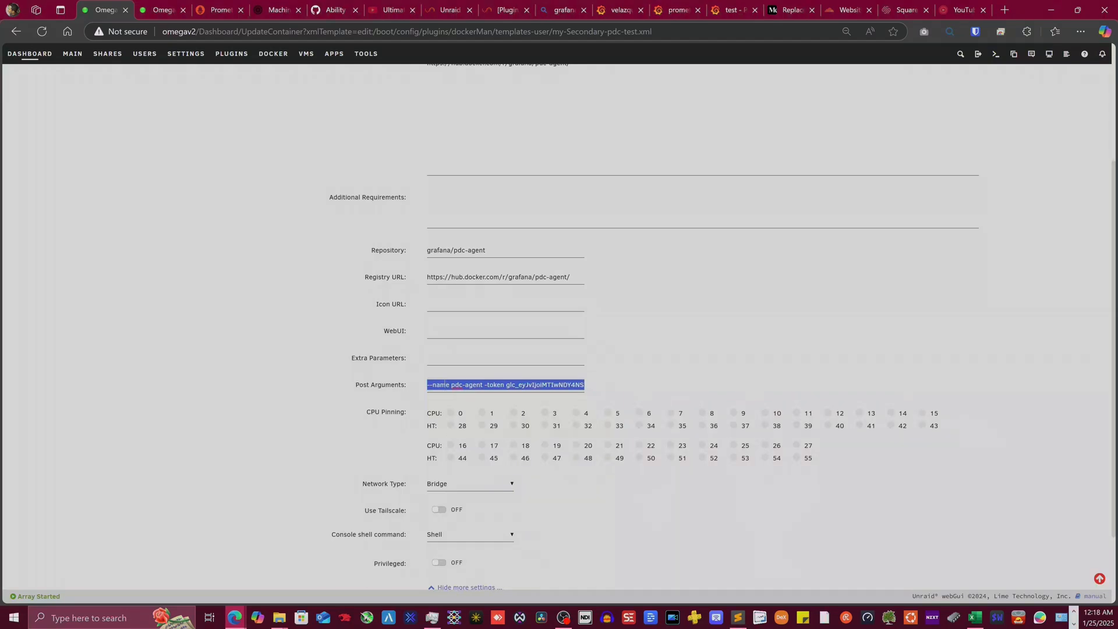
pyautogui.click(446, 384)
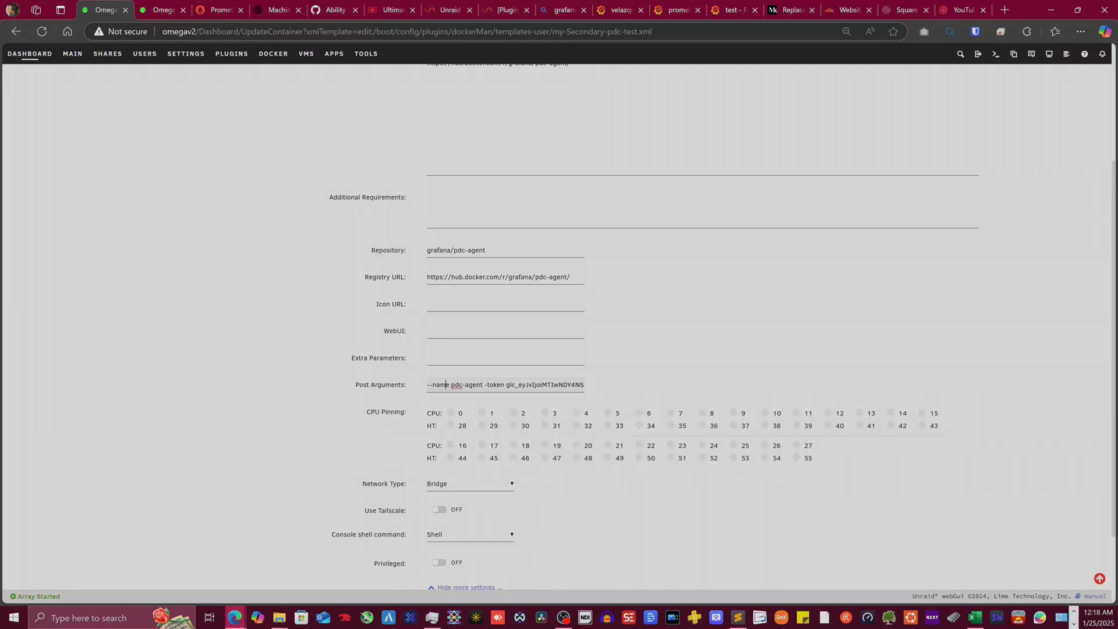
pyautogui.moveTo(487, 385); pyautogui.dragTo(347, 379)
pyautogui.press('BackSpace')
# - Apply the updated Secondary-pdc-test container settings to recreate the container
pyautogui.scroll(-3, 387, 416)
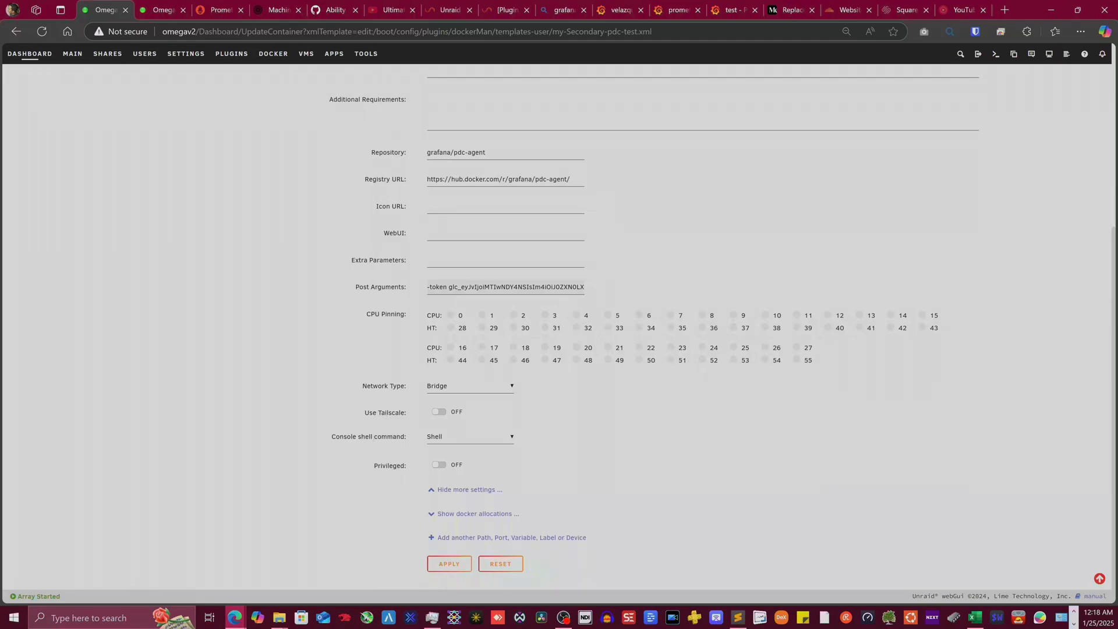
pyautogui.scroll(5, 806, 256)
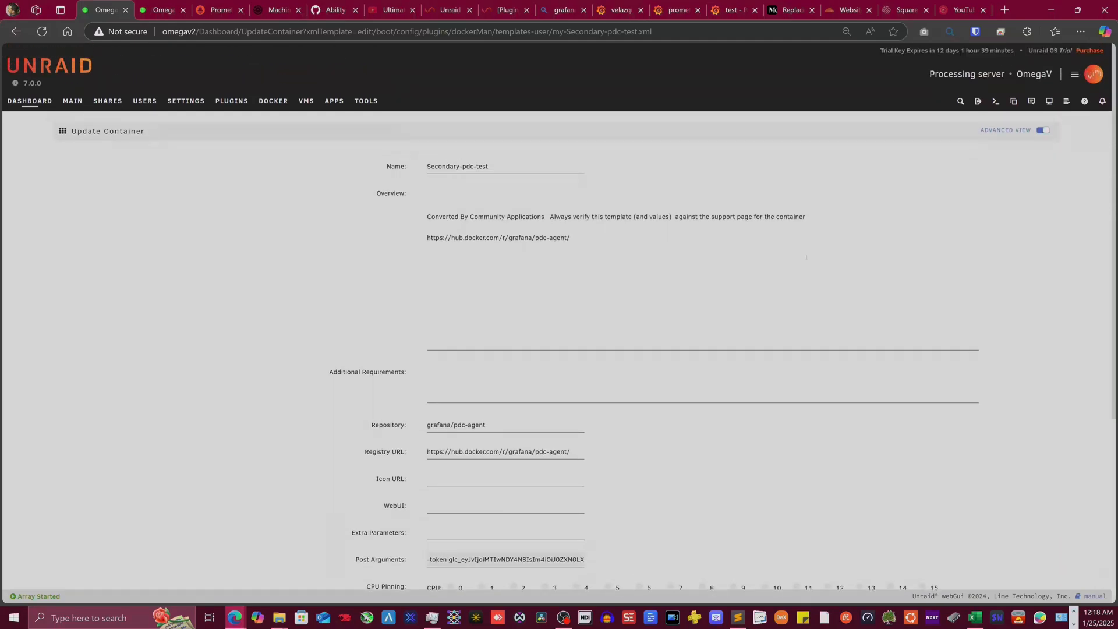
pyautogui.scroll(-5, 805, 257)
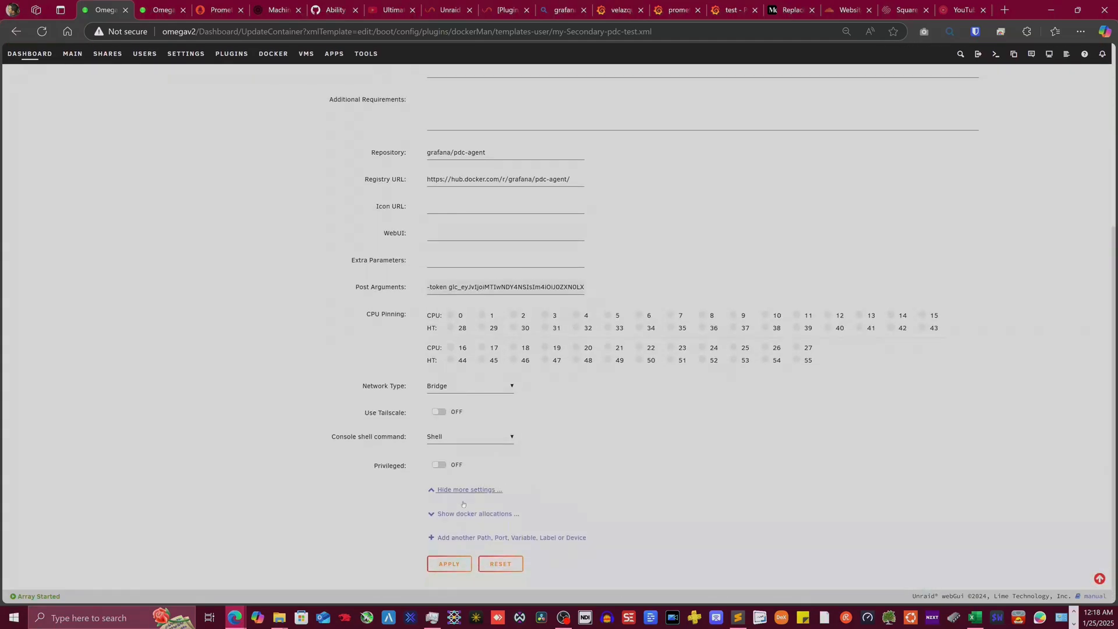
pyautogui.click(445, 563)
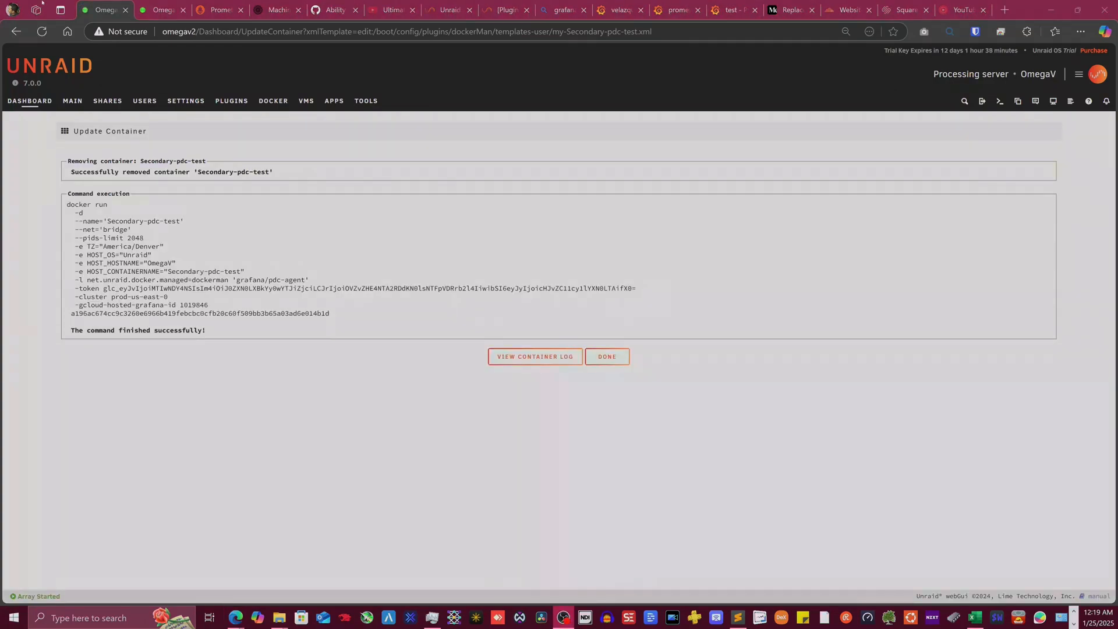
# - Dismiss the completion dialog and open the Secondary-pdc-test container's log
pyautogui.click(612, 356)
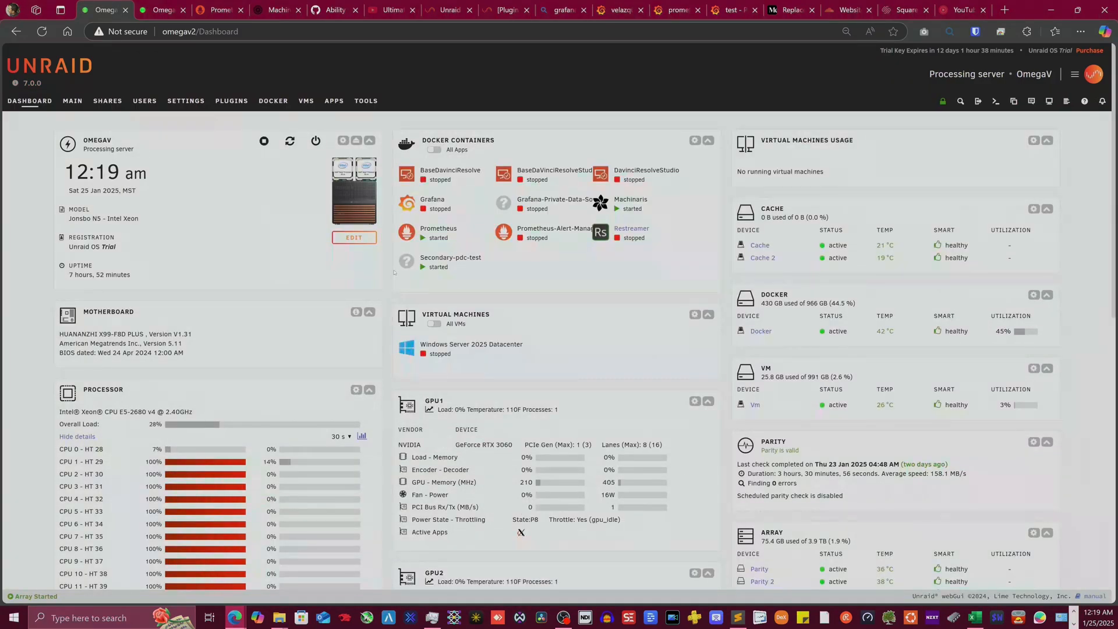
pyautogui.click(406, 262)
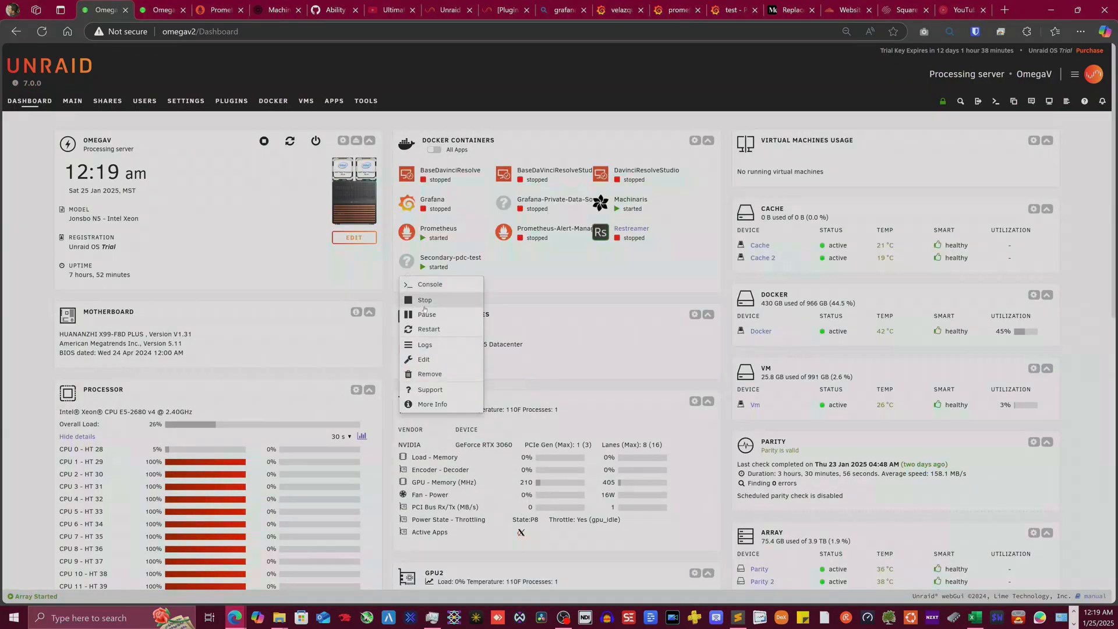
pyautogui.click(420, 346)
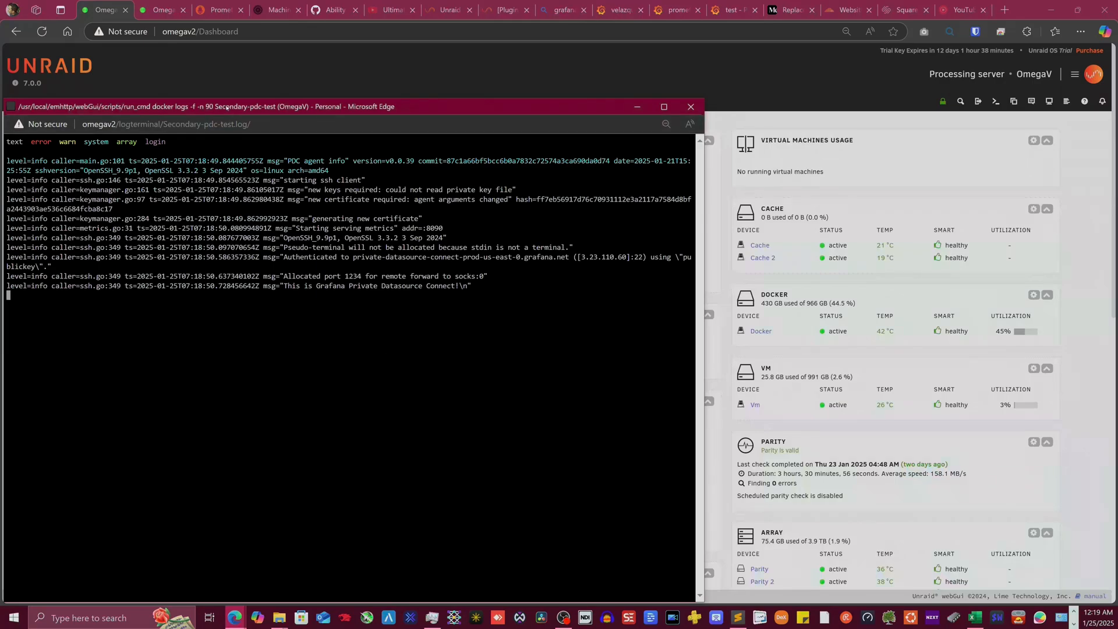
# - Confirm the log shows the Grafana Private Datasource Connect message, then close it
pyautogui.moveTo(226, 108); pyautogui.dragTo(518, 87)
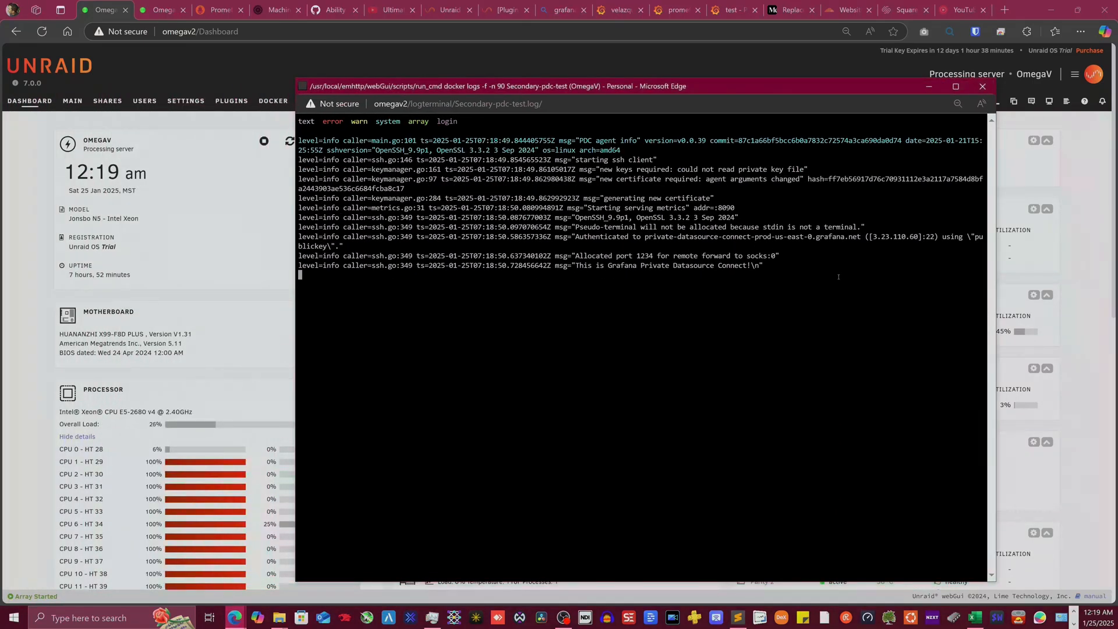
pyautogui.moveTo(838, 277); pyautogui.dragTo(752, 274)
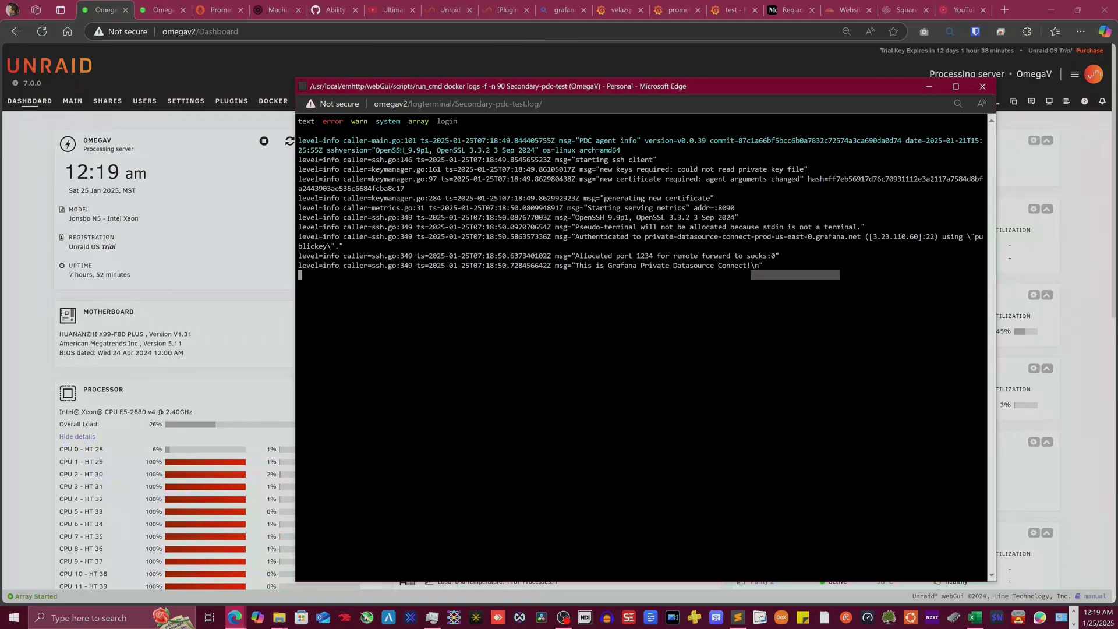
pyautogui.click(672, 237)
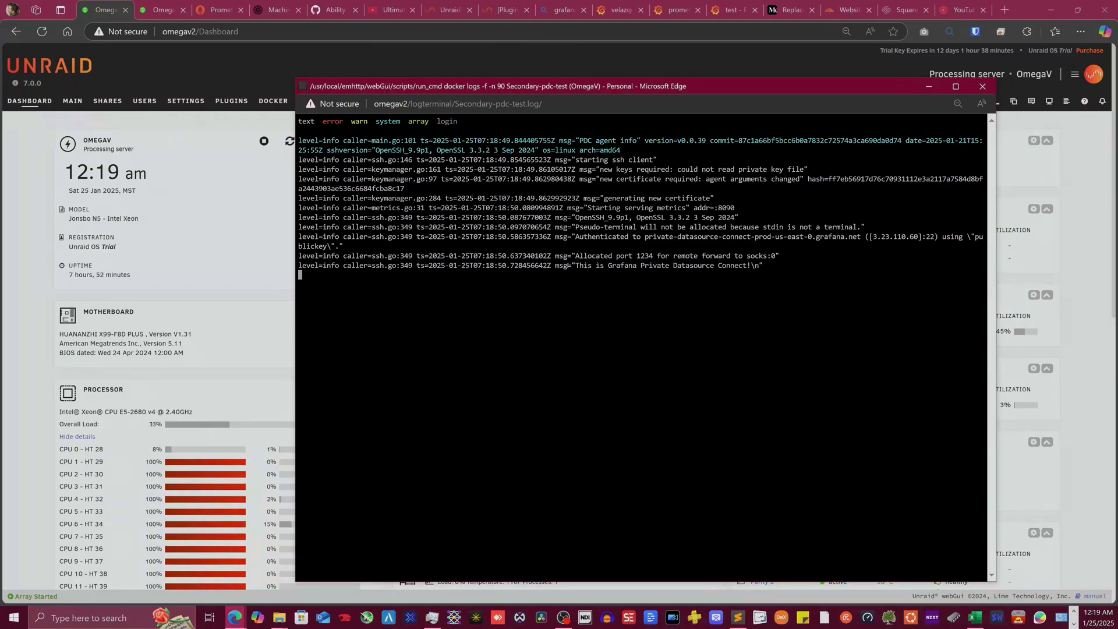
pyautogui.moveTo(553, 266); pyautogui.dragTo(770, 261)
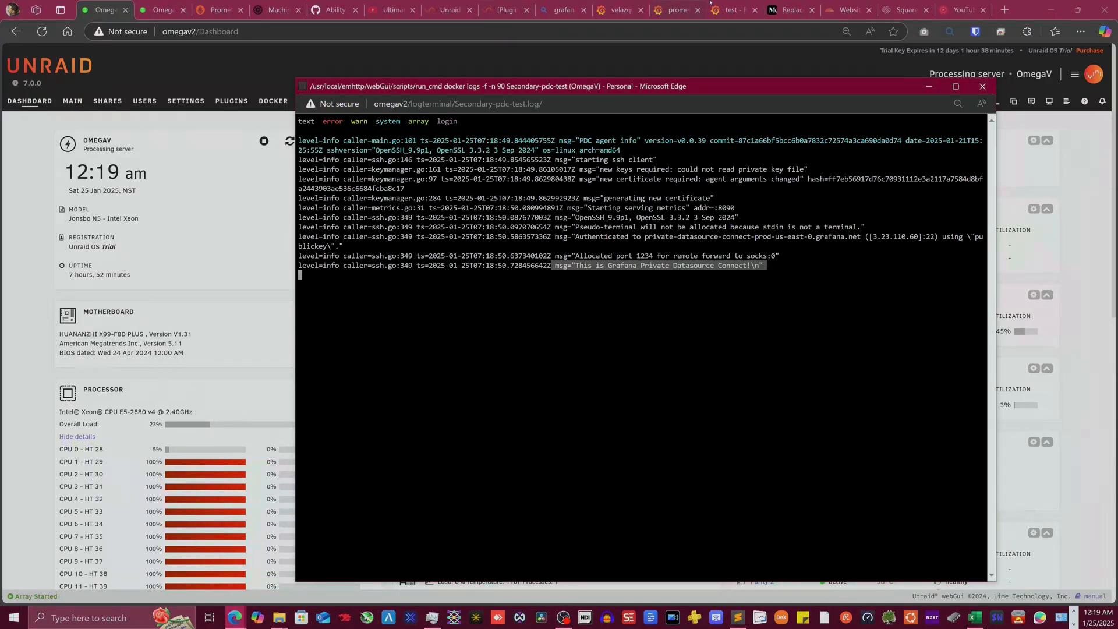
pyautogui.click(729, 10)
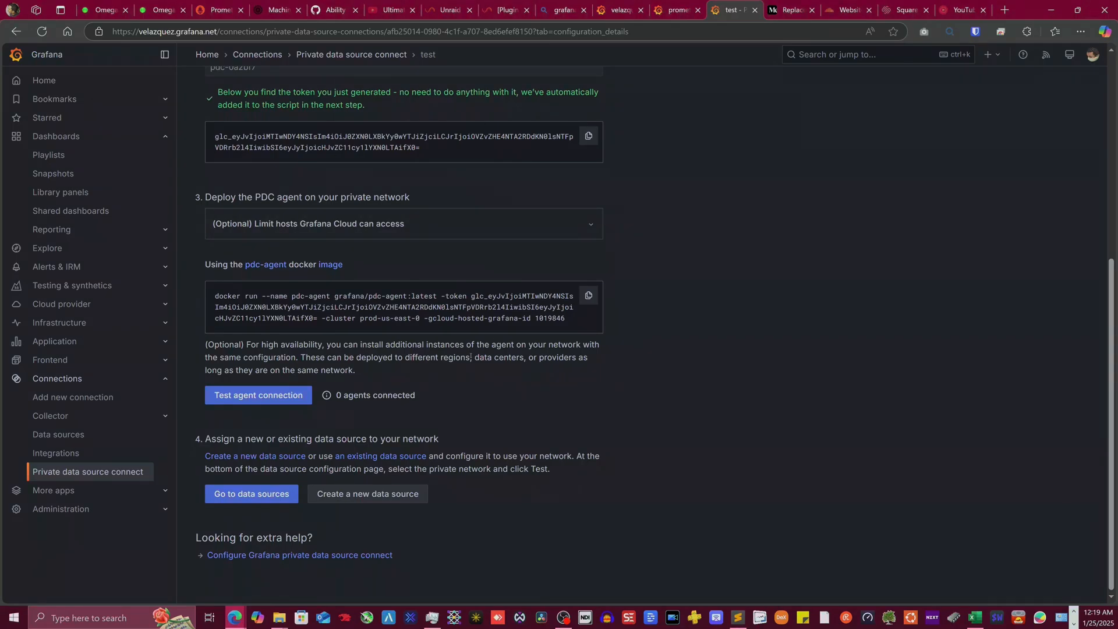
# - Test the agent connection, confirm '1 agent connected', and return to the prometheus-1 settings
pyautogui.click(256, 396)
pyautogui.tripleClick(349, 411)
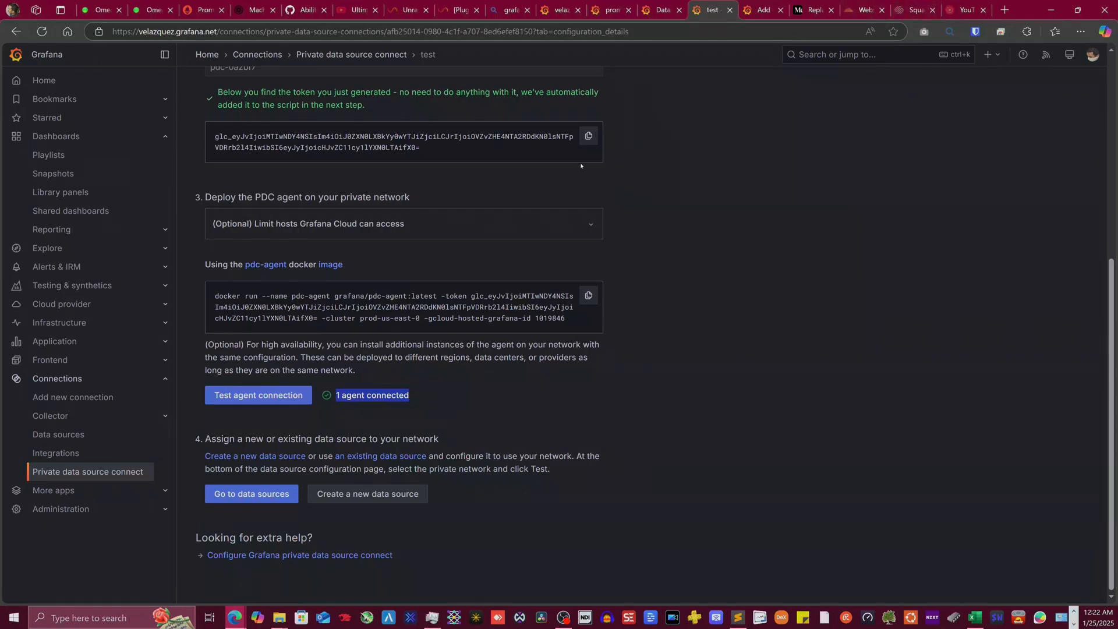
pyautogui.click(608, 4)
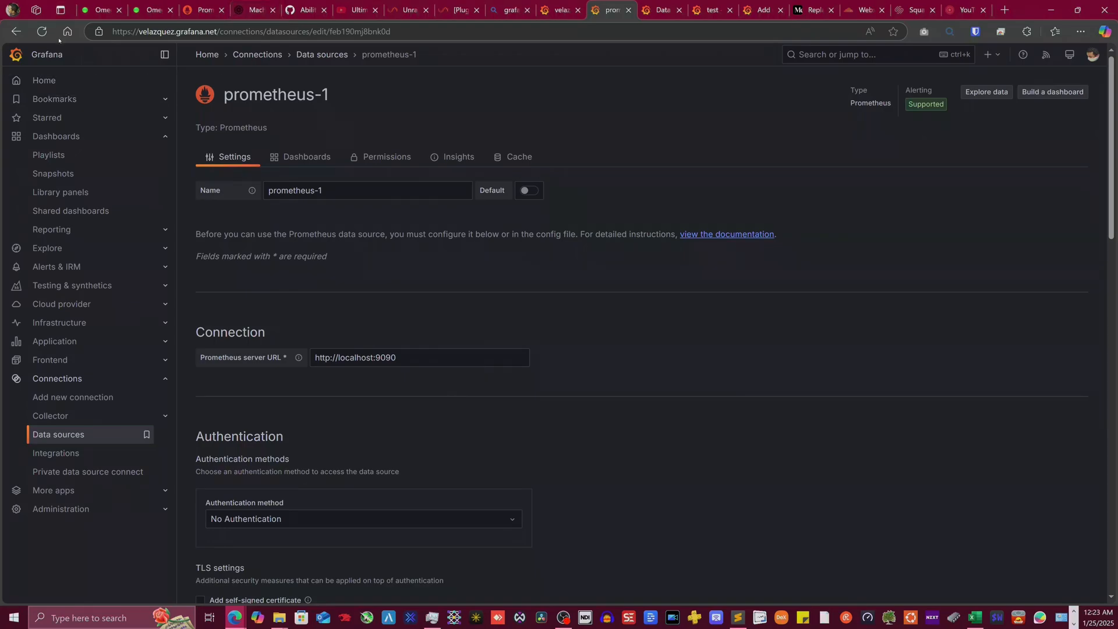
# - Replace localhost in the Prometheus server URL with 0megaV2
pyautogui.click(42, 31)
pyautogui.moveTo(418, 359)
pyautogui.mouseDown()
pyautogui.moveTo(272, 358)
pyautogui.moveTo(349, 344)
pyautogui.moveTo(402, 366)
pyautogui.mouseUp()
pyautogui.doubleClick(357, 357)
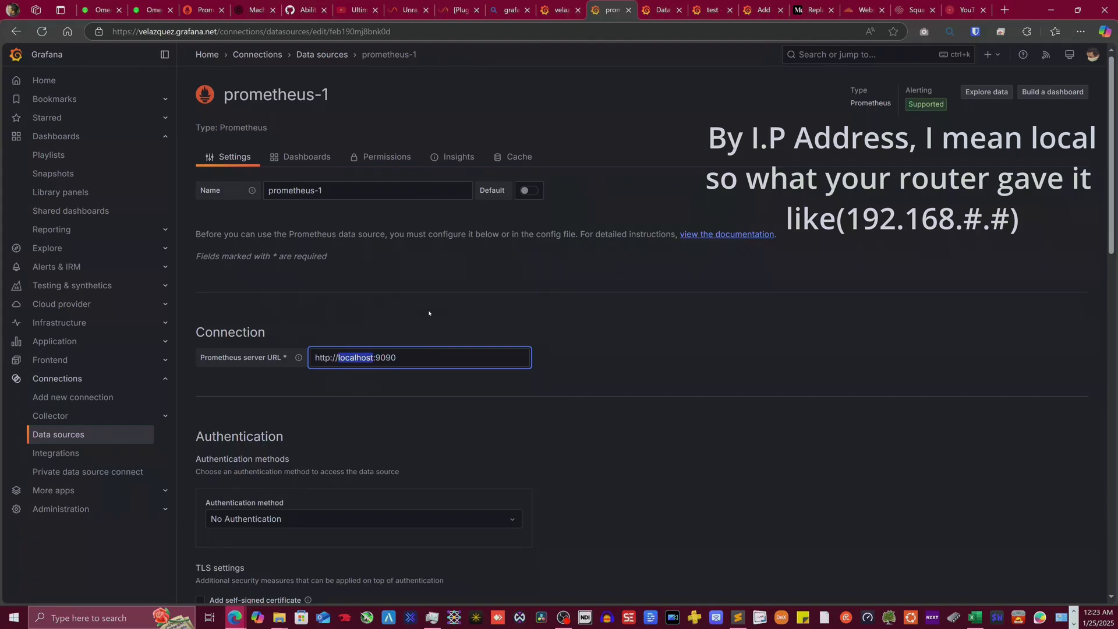
pyautogui.write('0')
pyautogui.write('mega')
pyautogui.write('V')
pyautogui.write('2')
# - Route prometheus-1 through the 'test' private data source connection and run Save & test
pyautogui.scroll(-20, 429, 312)
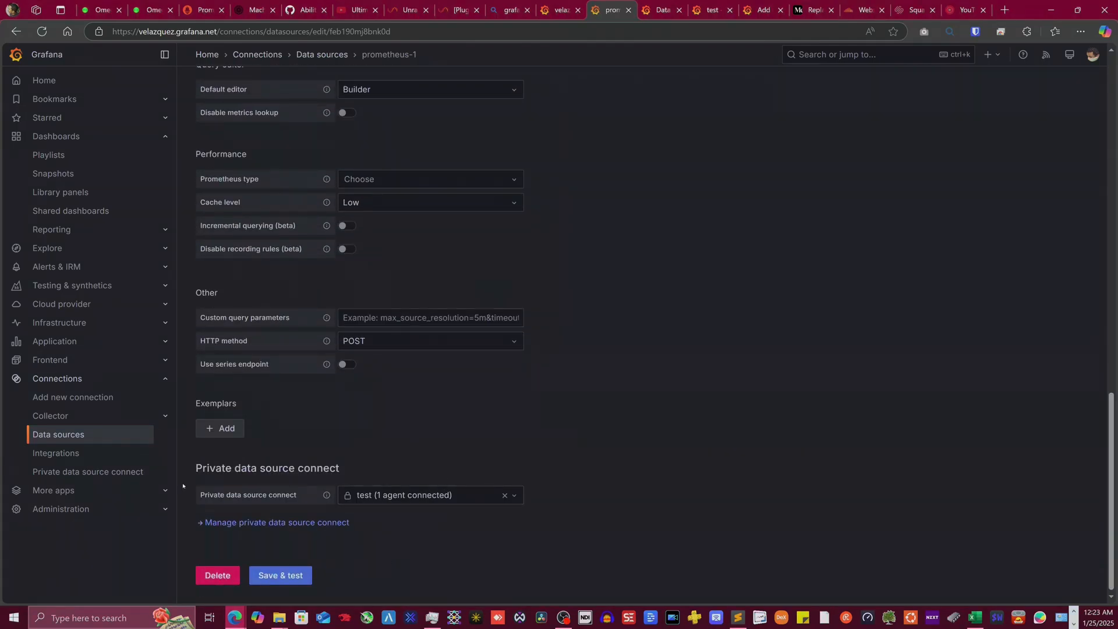
pyautogui.click(457, 495)
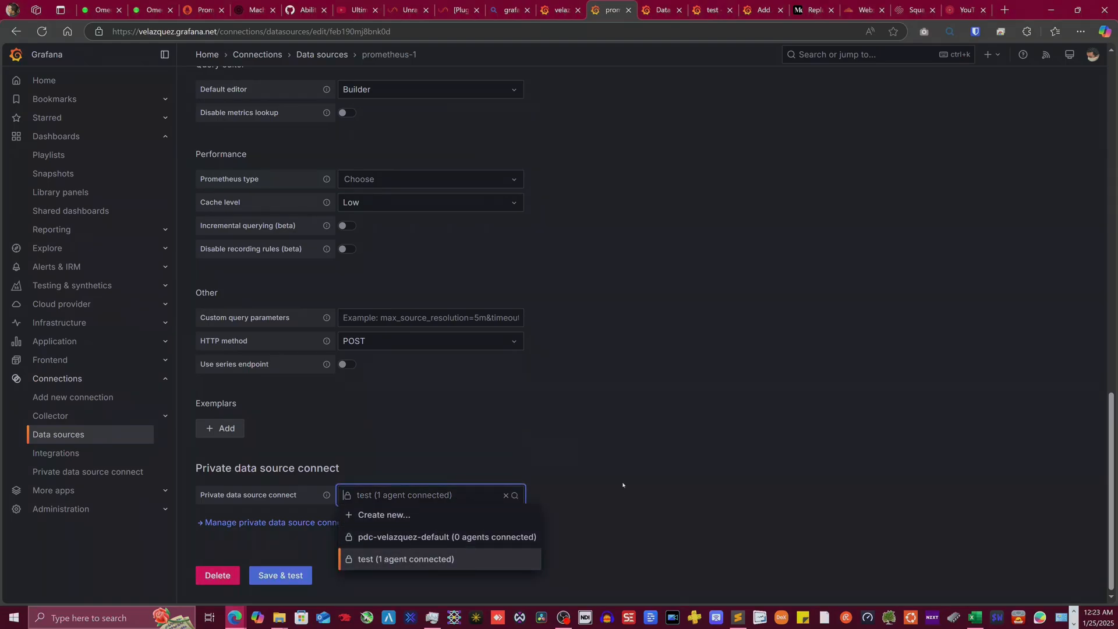
pyautogui.click(549, 527)
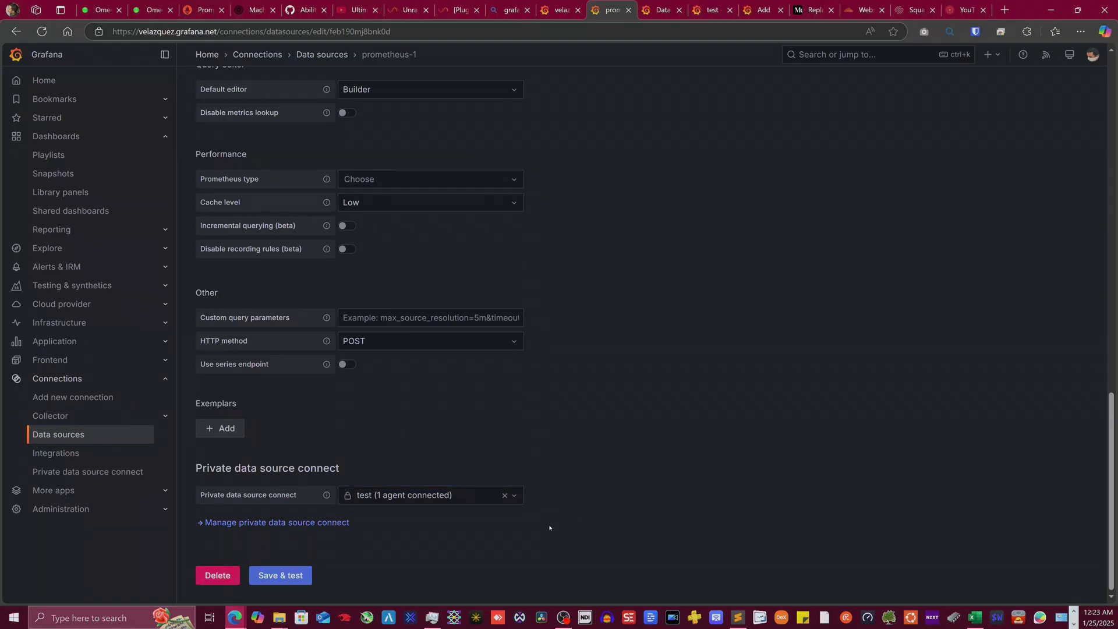
pyautogui.click(298, 576)
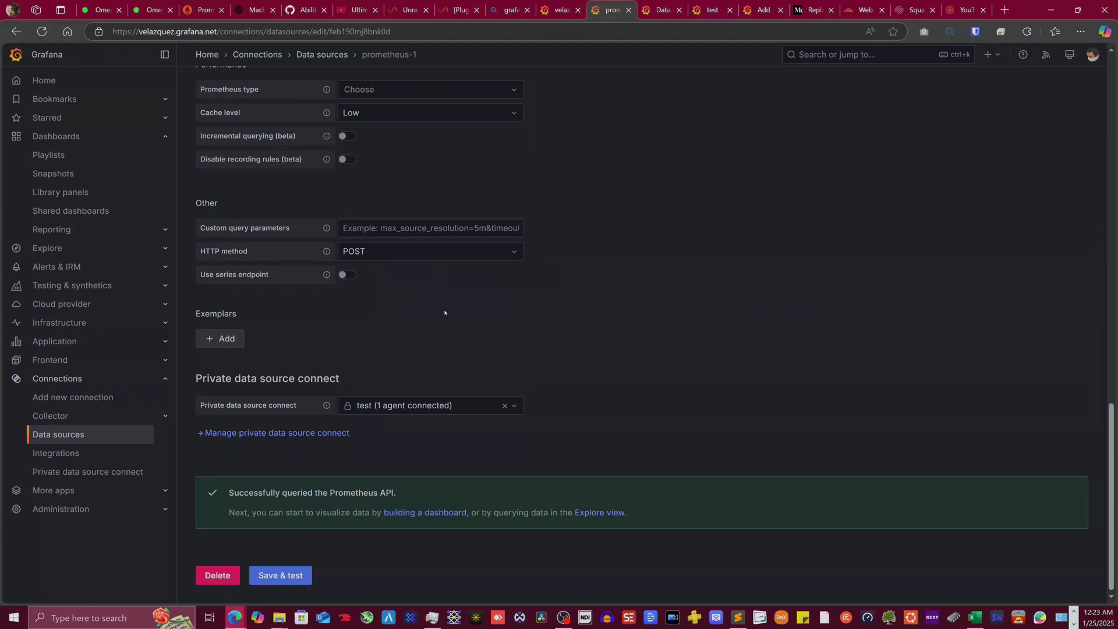
pyautogui.scroll(5, 255, 377)
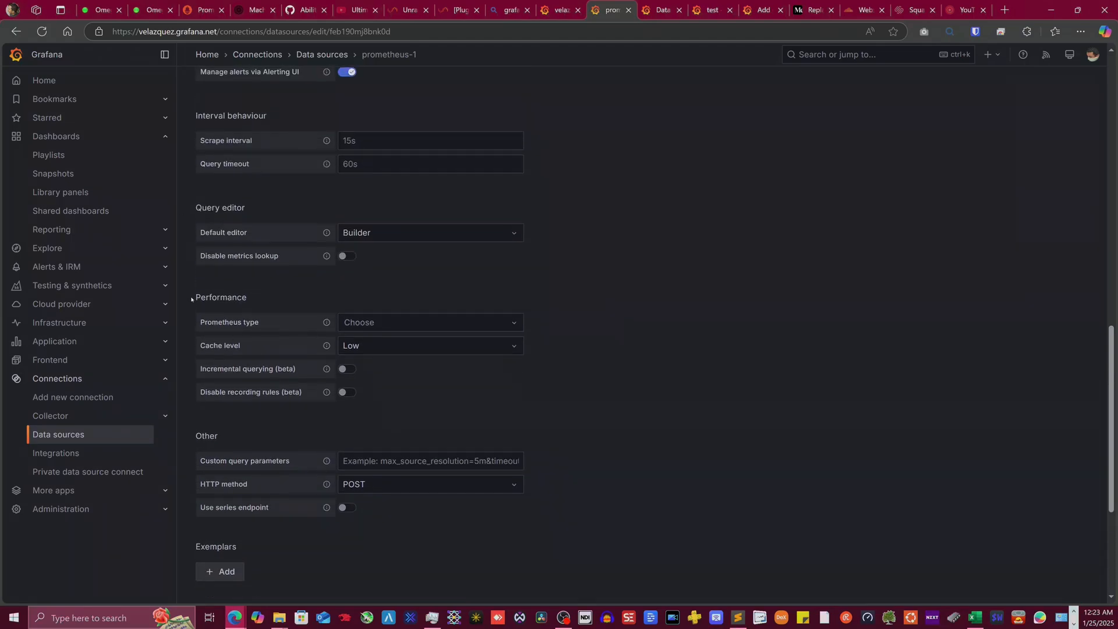
# - Start a new dashboard, switch to Import dashboard, and discard the unsaved empty dashboard
pyautogui.click(58, 138)
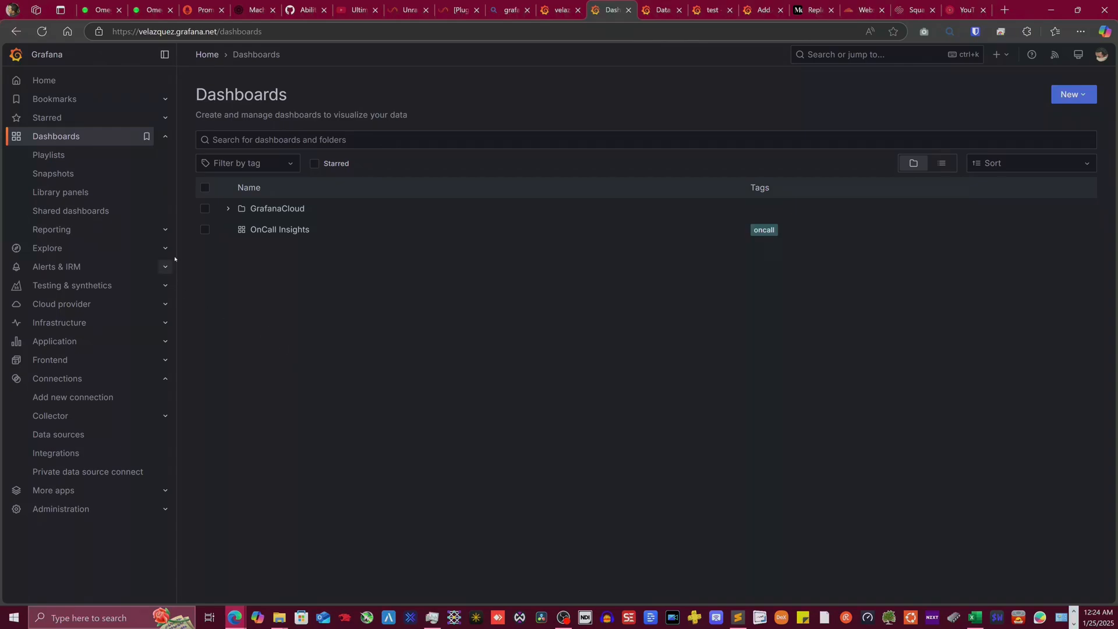
pyautogui.click(1070, 94)
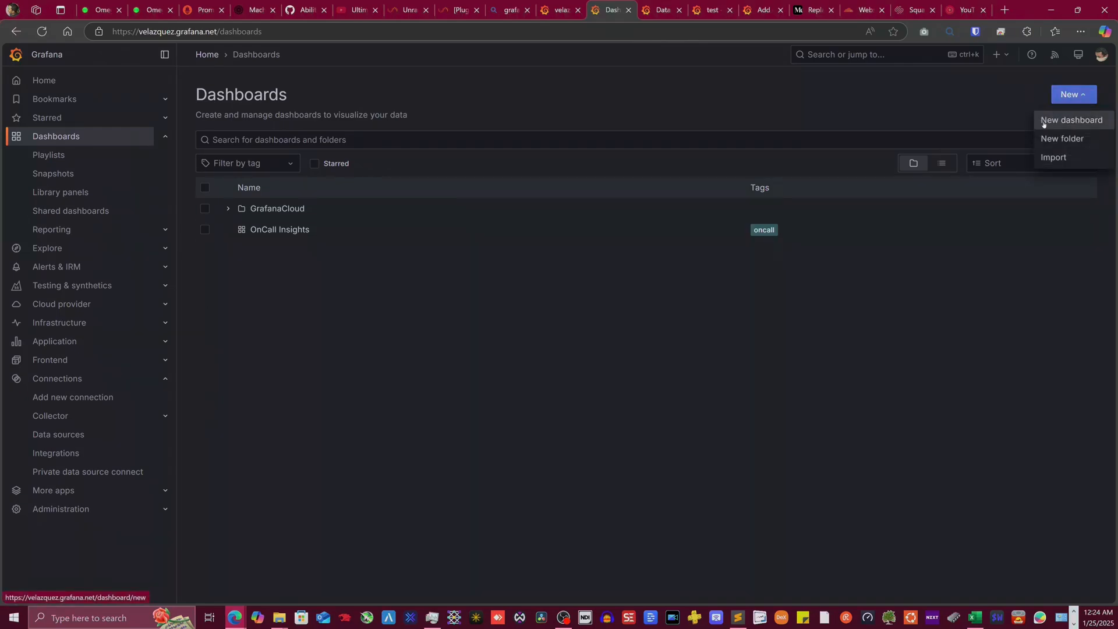
pyautogui.click(1069, 121)
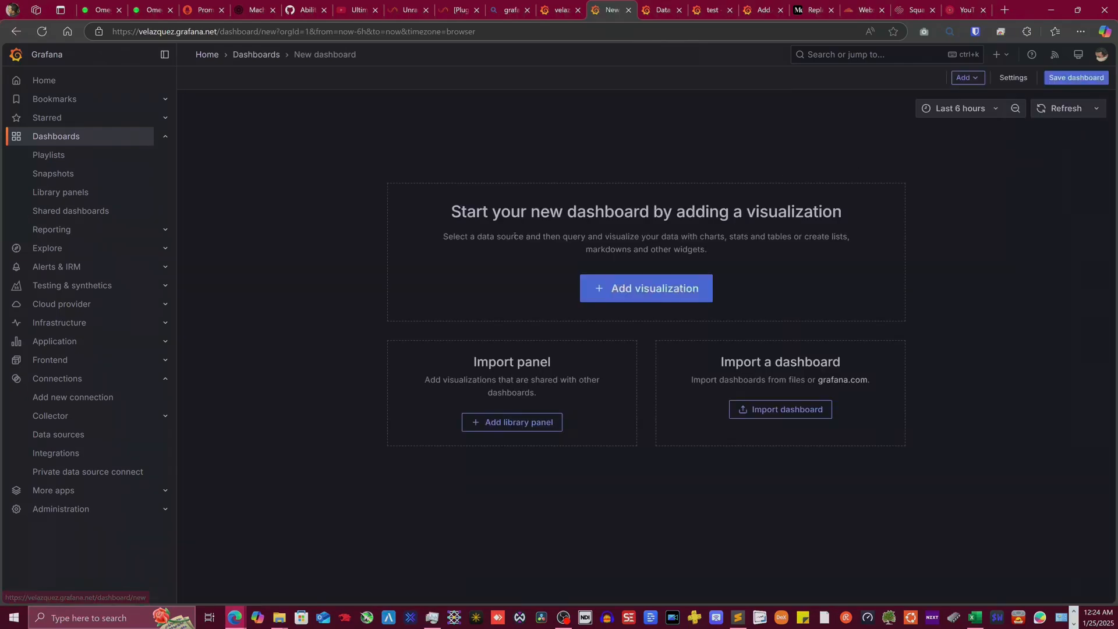
pyautogui.click(773, 409)
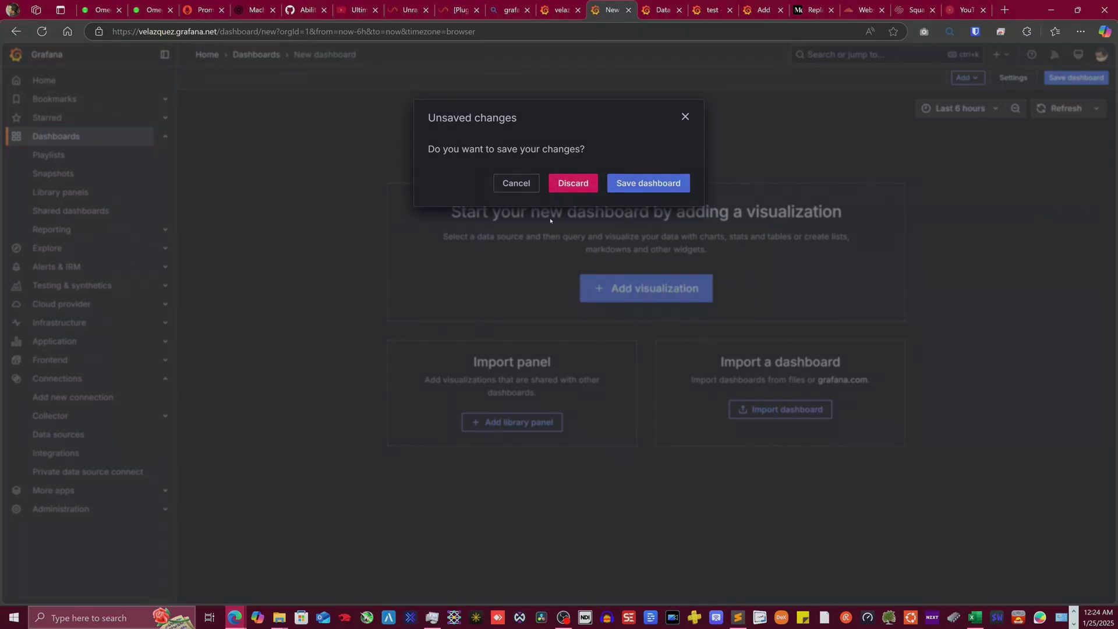
pyautogui.click(572, 183)
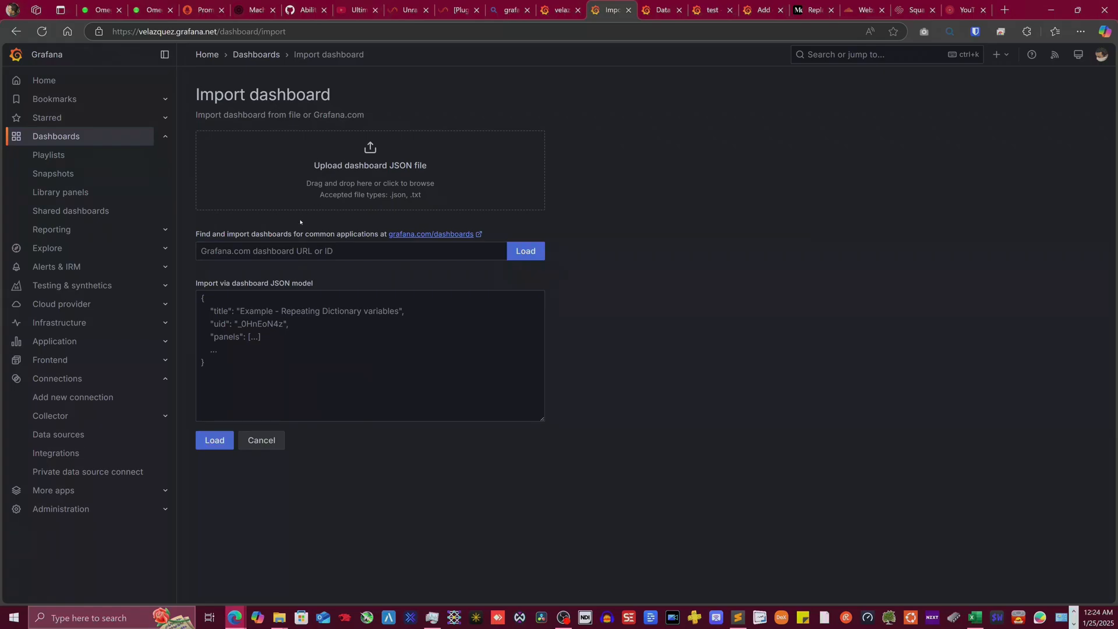
# - Enter 1860 in the Grafana.com dashboard URL or ID field from the autofill list
pyautogui.click(275, 252)
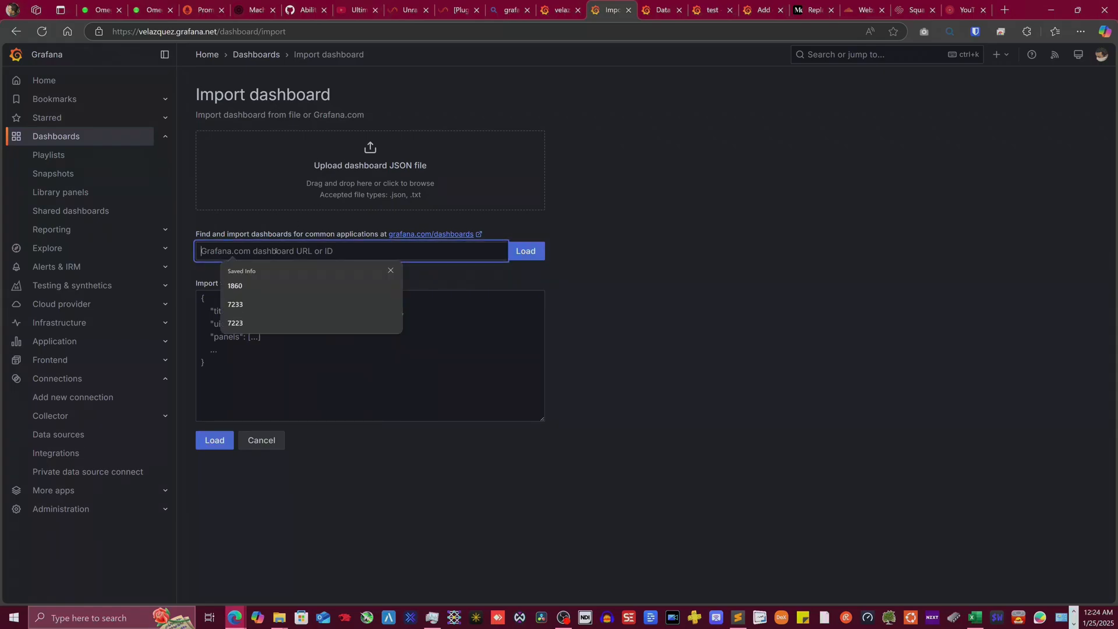
pyautogui.click(235, 286)
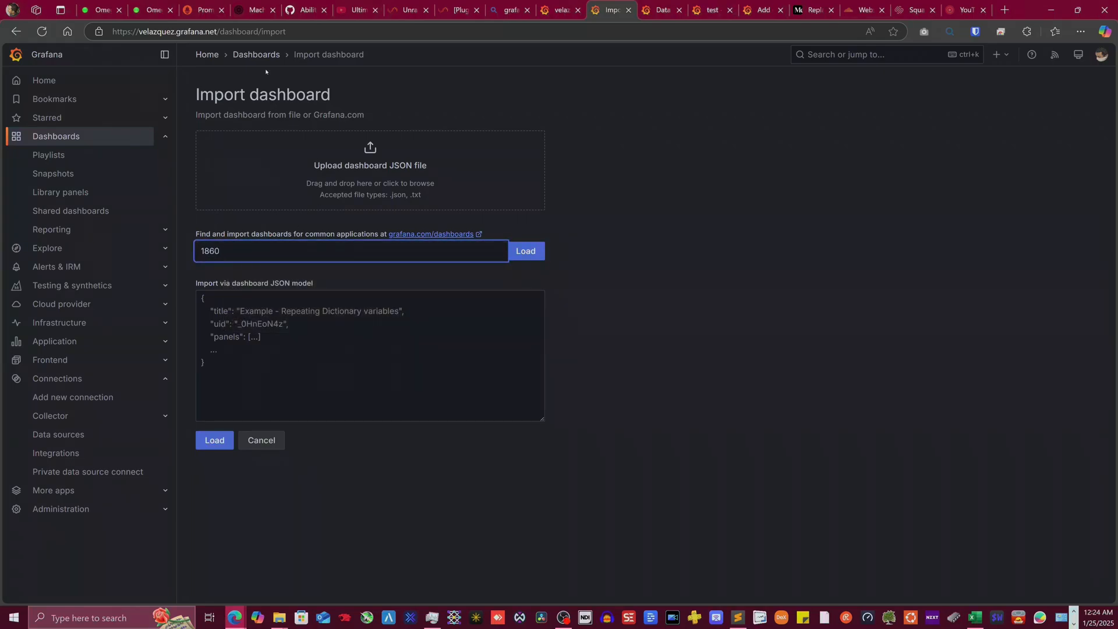
pyautogui.click(255, 9)
pyautogui.click(300, 5)
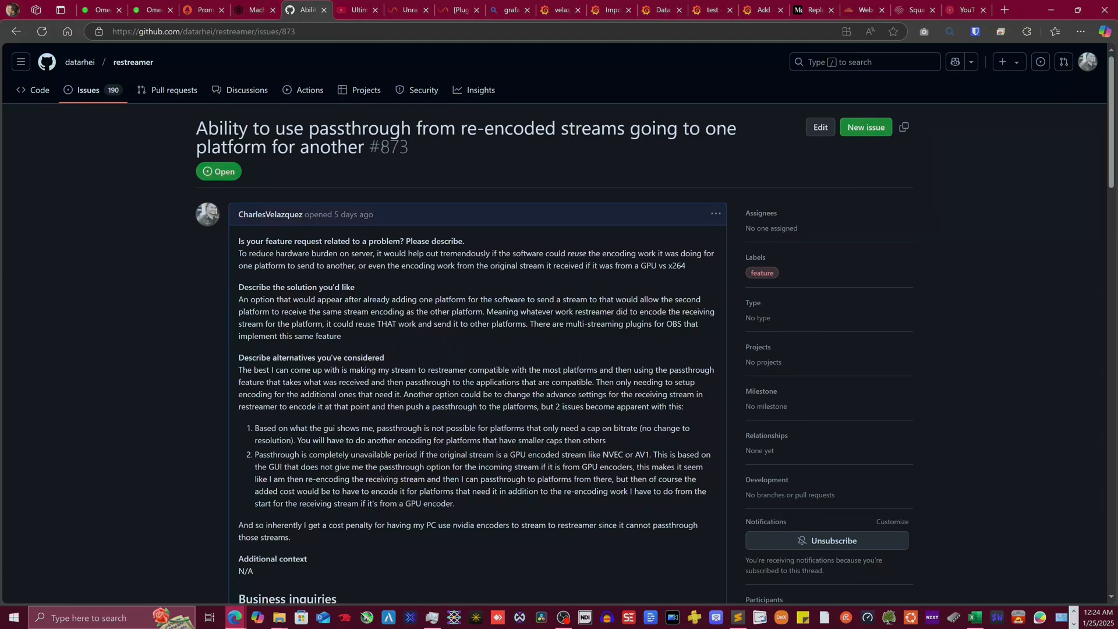
# - Review the Prometheus targets, Unraid forum guide, PDC and data sources tabs, then return
pyautogui.click(149, 10)
pyautogui.click(198, 7)
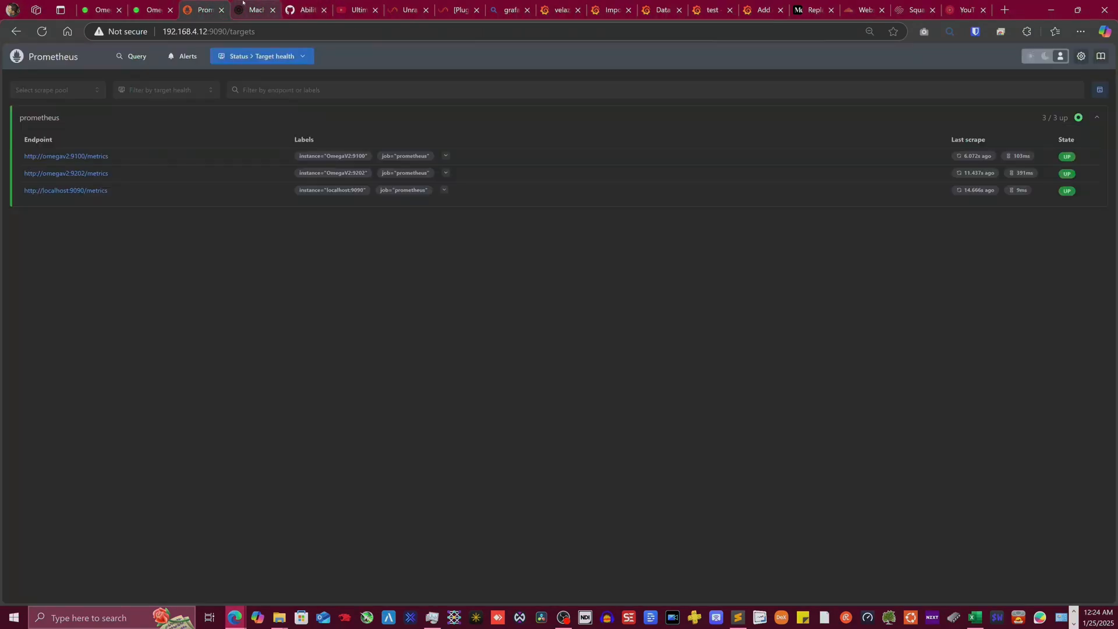
pyautogui.click(408, 8)
pyautogui.click(460, 10)
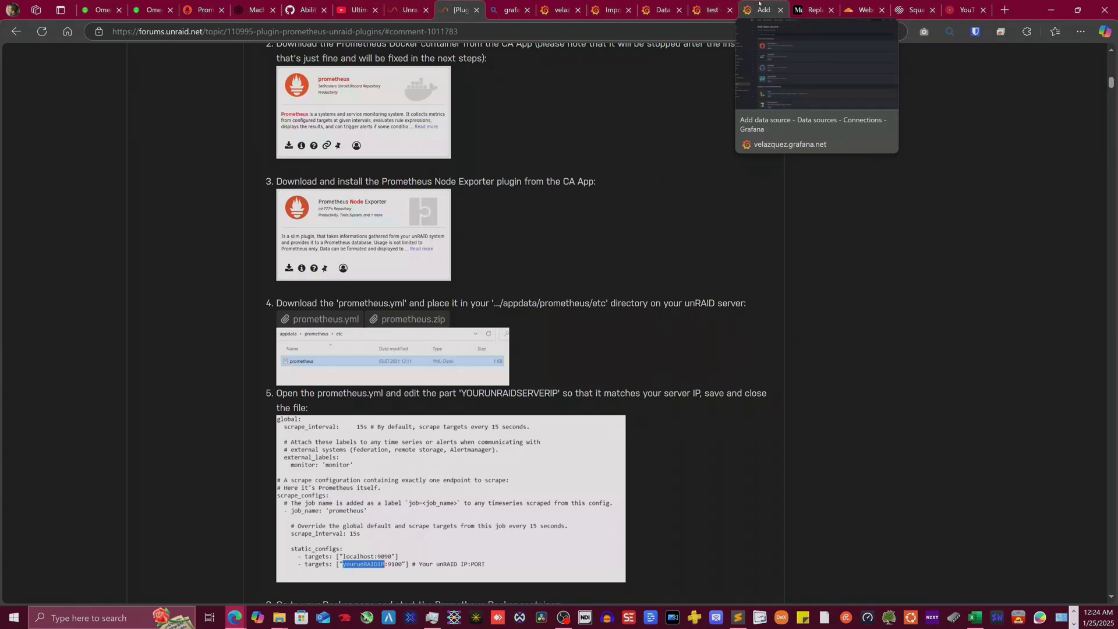
pyautogui.click(759, 4)
pyautogui.click(711, 5)
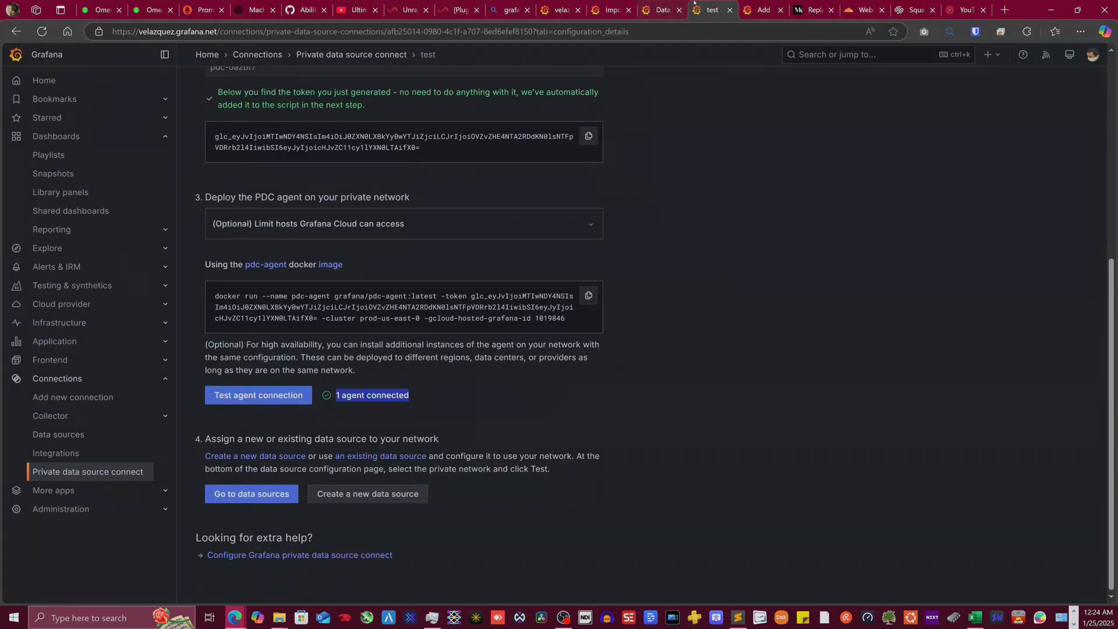
pyautogui.click(660, 5)
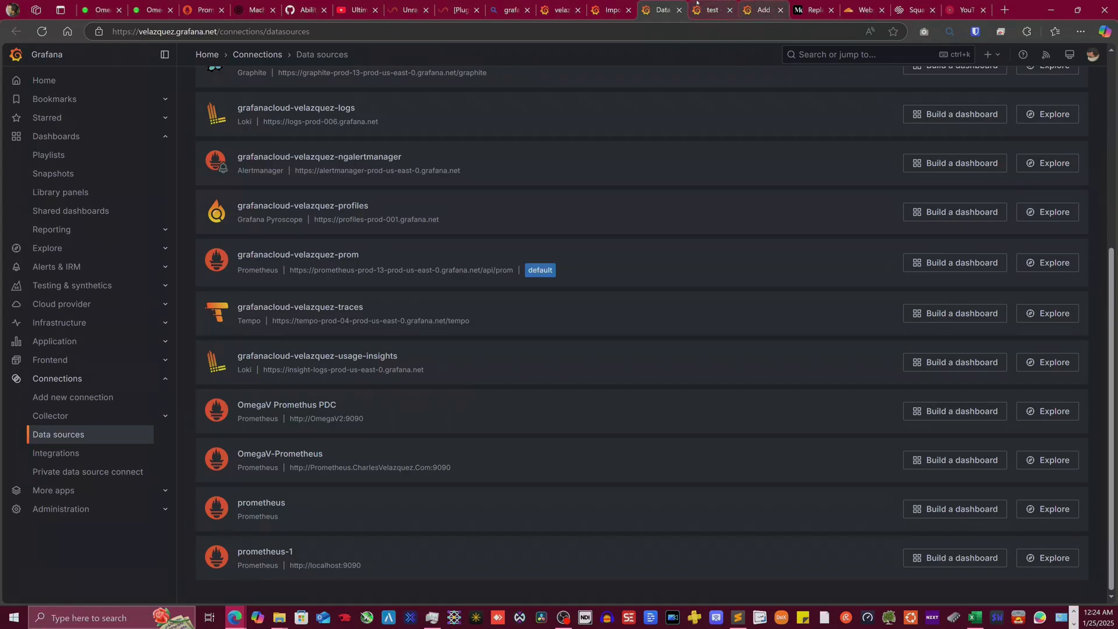
pyautogui.click(610, 8)
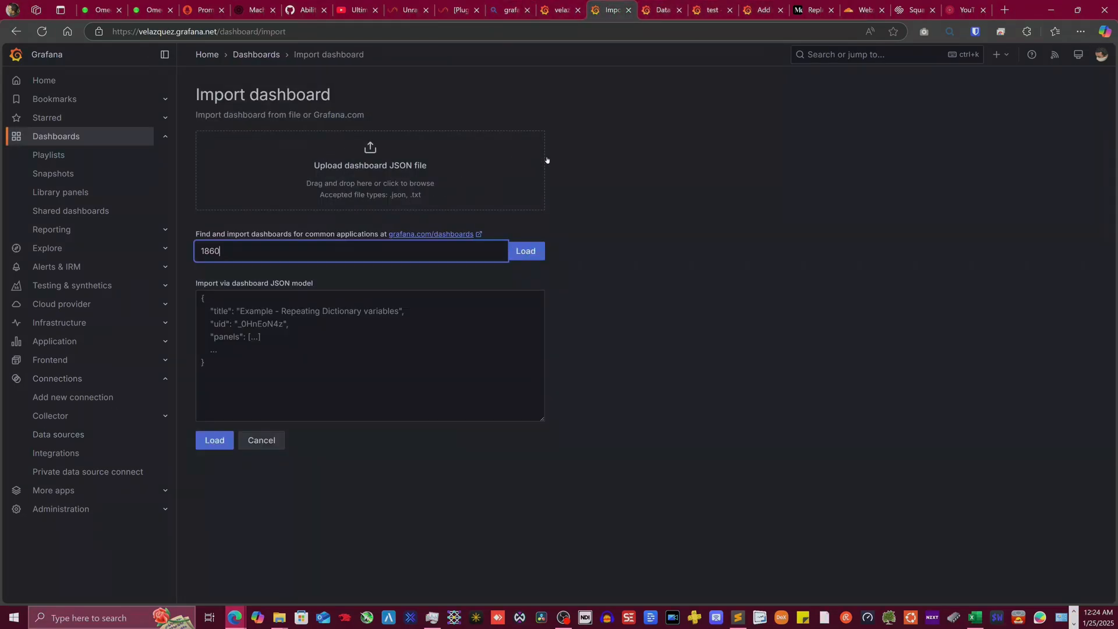
# - Load dashboard 1860 and import it as Unraid Dashboard (OmegaV) using prometheus-1
pyautogui.click(532, 252)
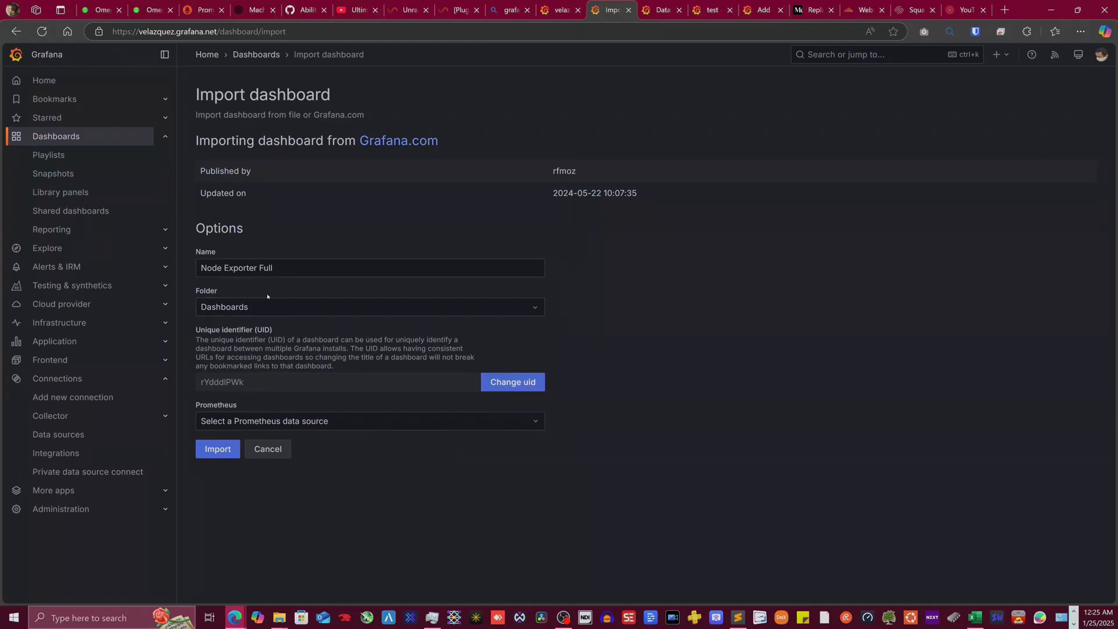
pyautogui.click(373, 418)
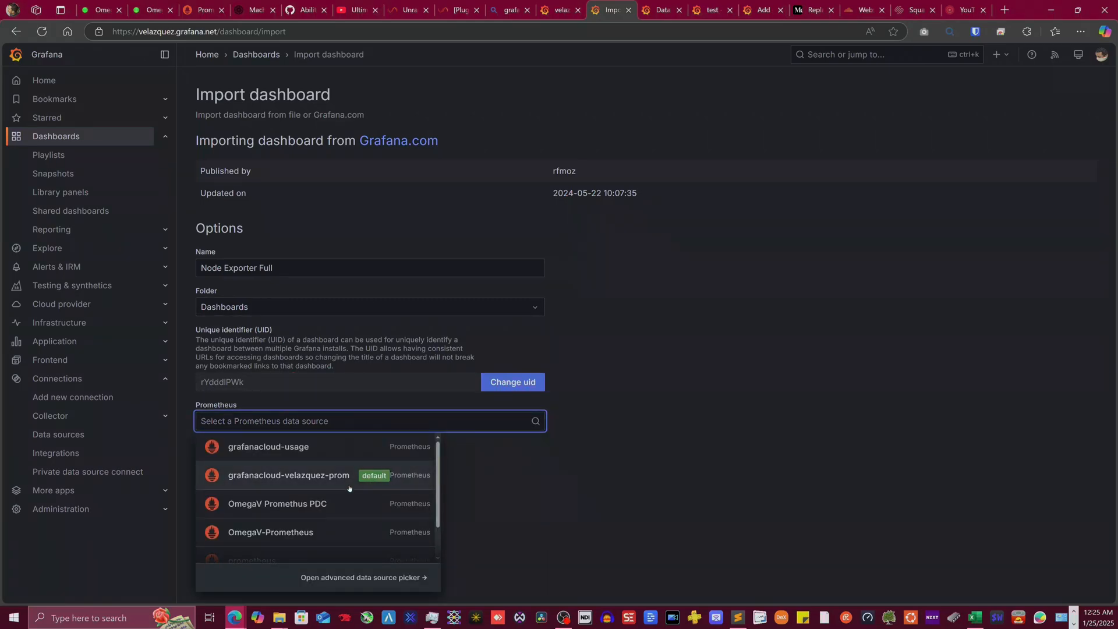
pyautogui.scroll(-2, 349, 489)
pyautogui.click(270, 549)
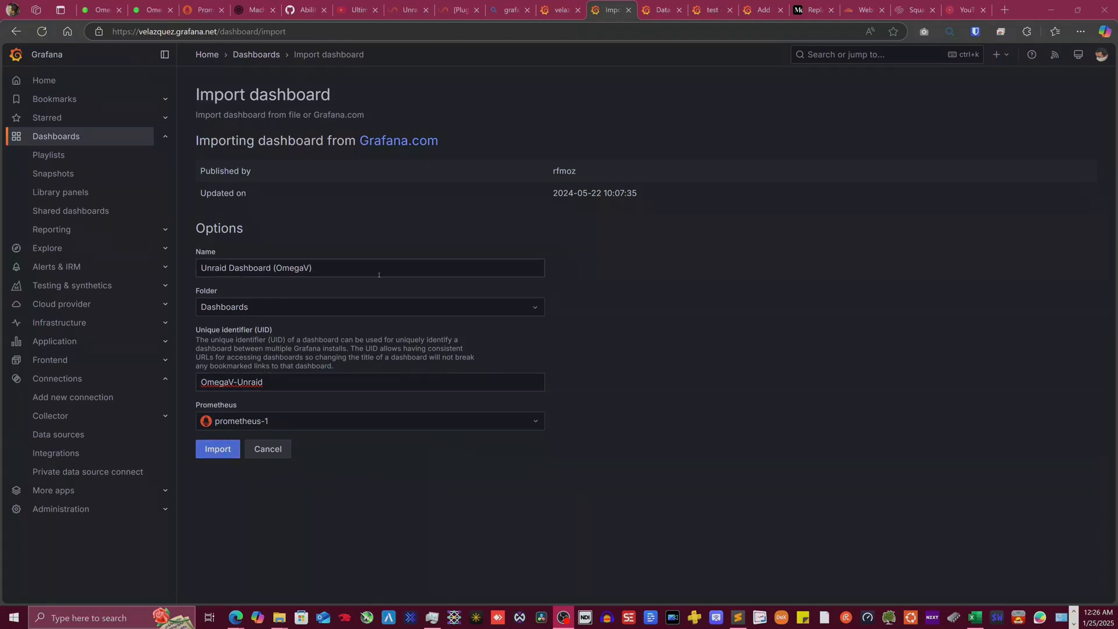
pyautogui.click(218, 449)
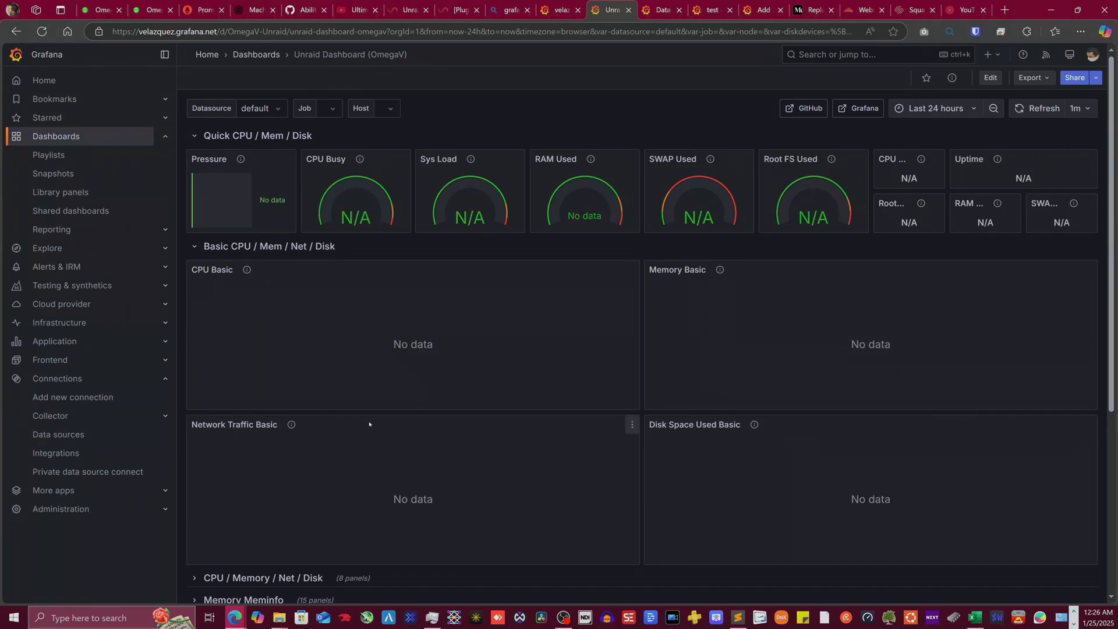
# - Set the dashboard's Datasource to prometheus-1 for live CPU and RAM metrics, then enter edit mode
pyautogui.click(267, 110)
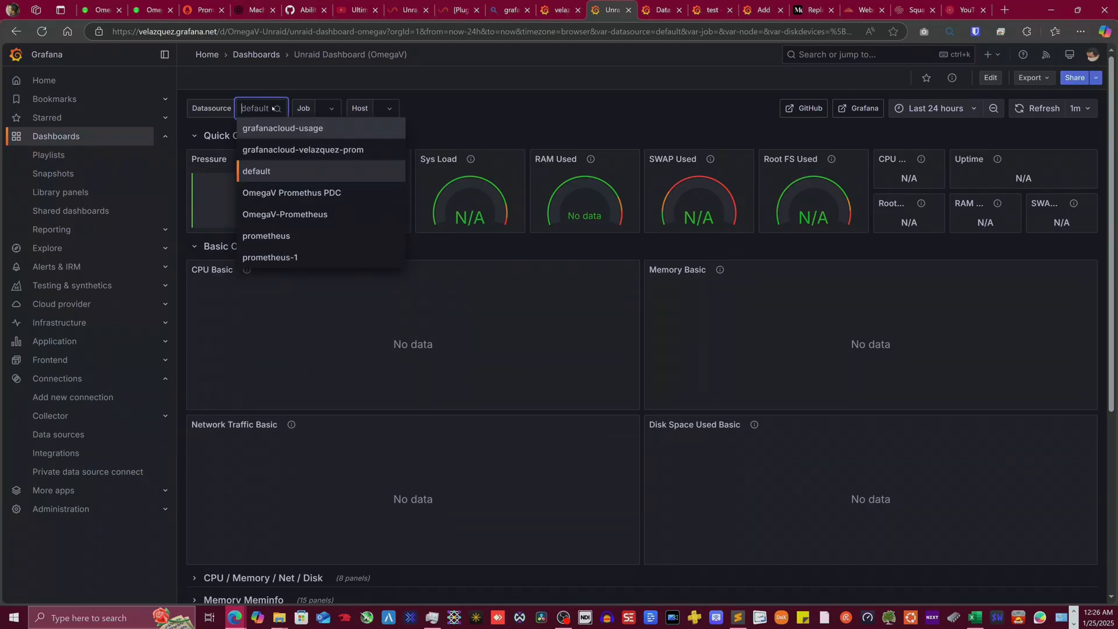
pyautogui.click(291, 257)
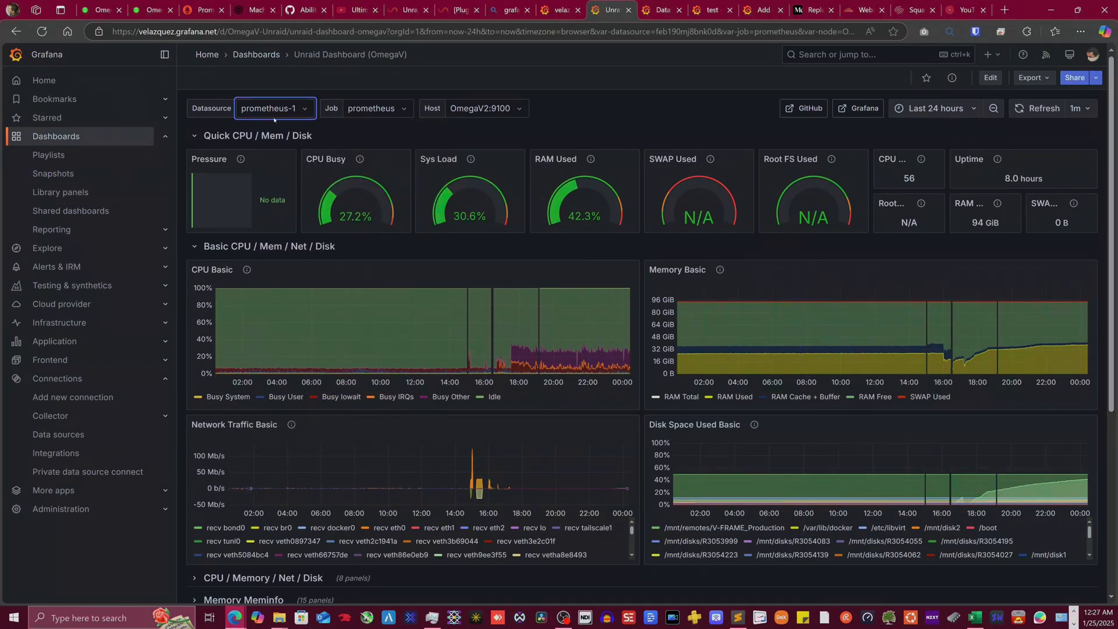
pyautogui.click(990, 78)
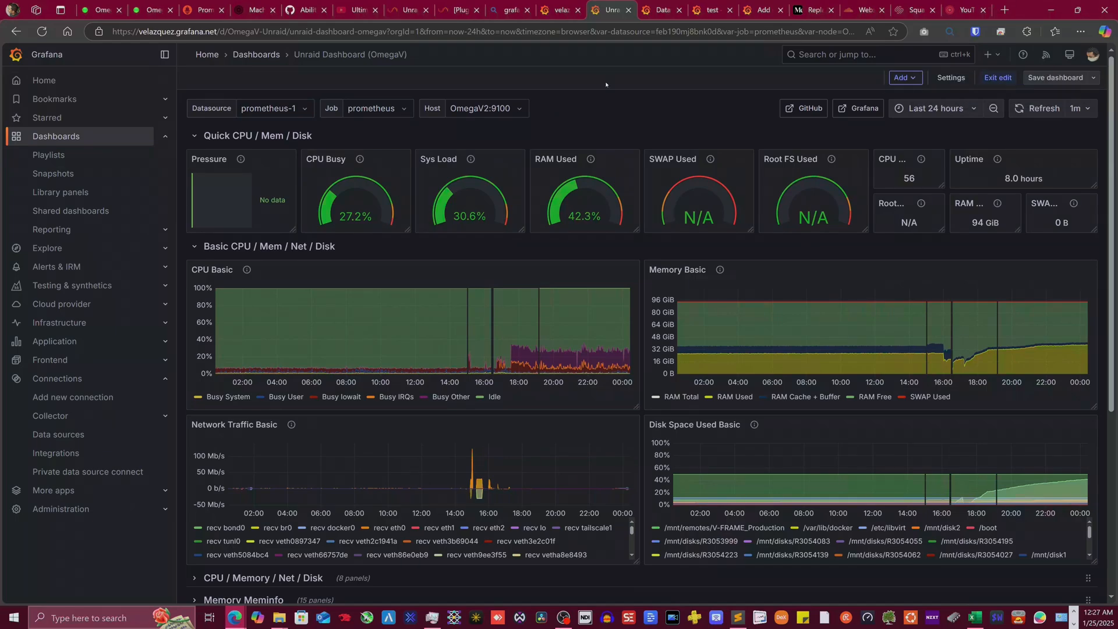
# - Open the dashboard settings' Variables and edit the datasource variable
pyautogui.click(950, 78)
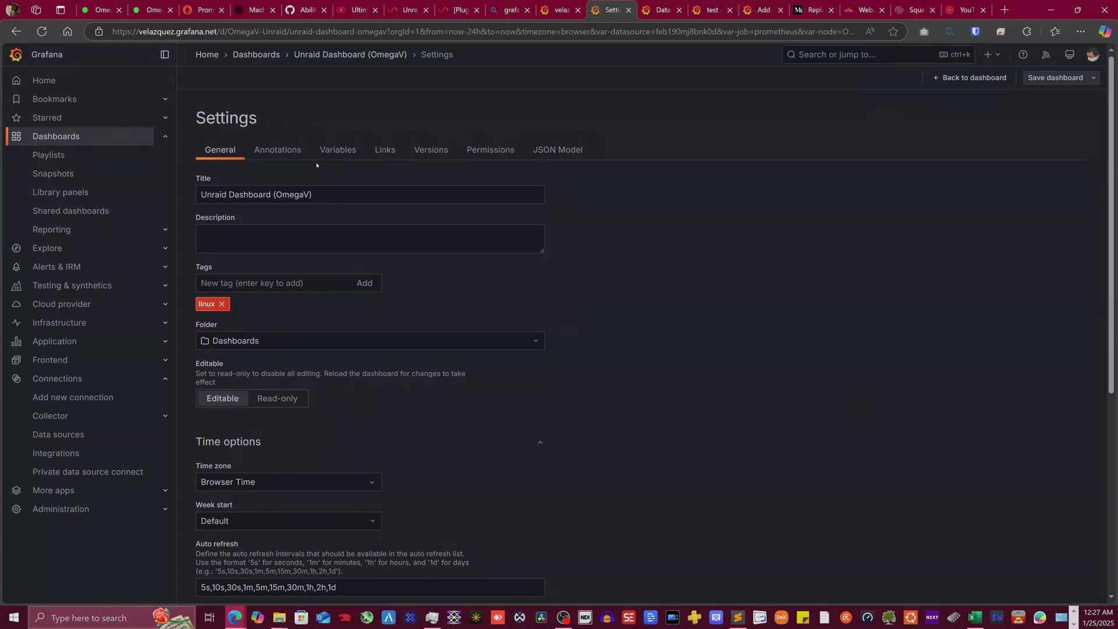
pyautogui.click(338, 150)
pyautogui.click(248, 212)
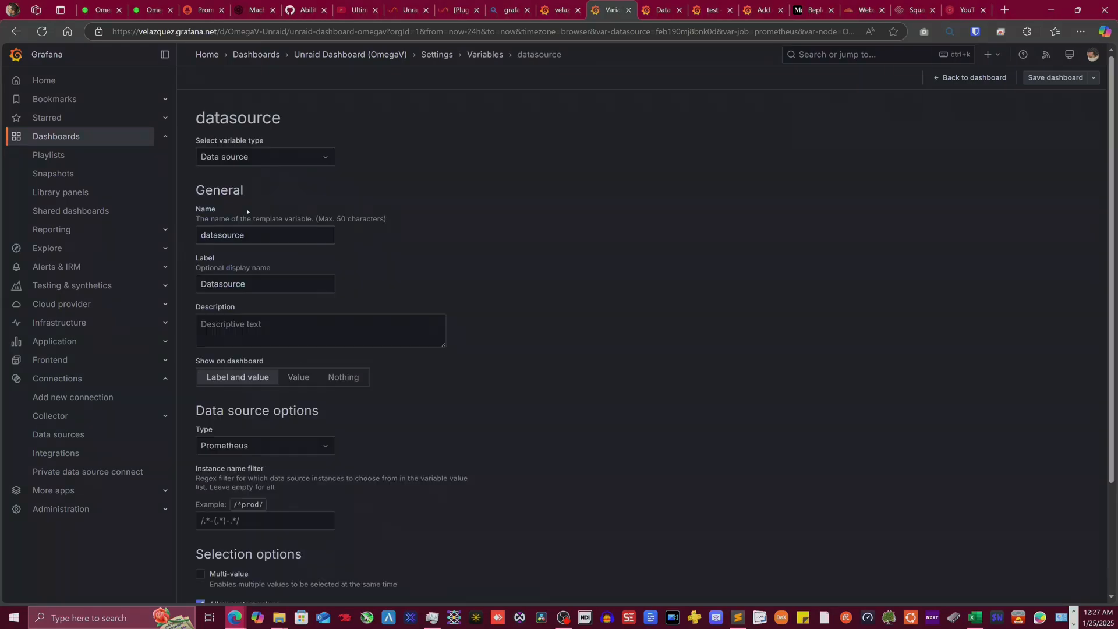
pyautogui.scroll(-3, 314, 360)
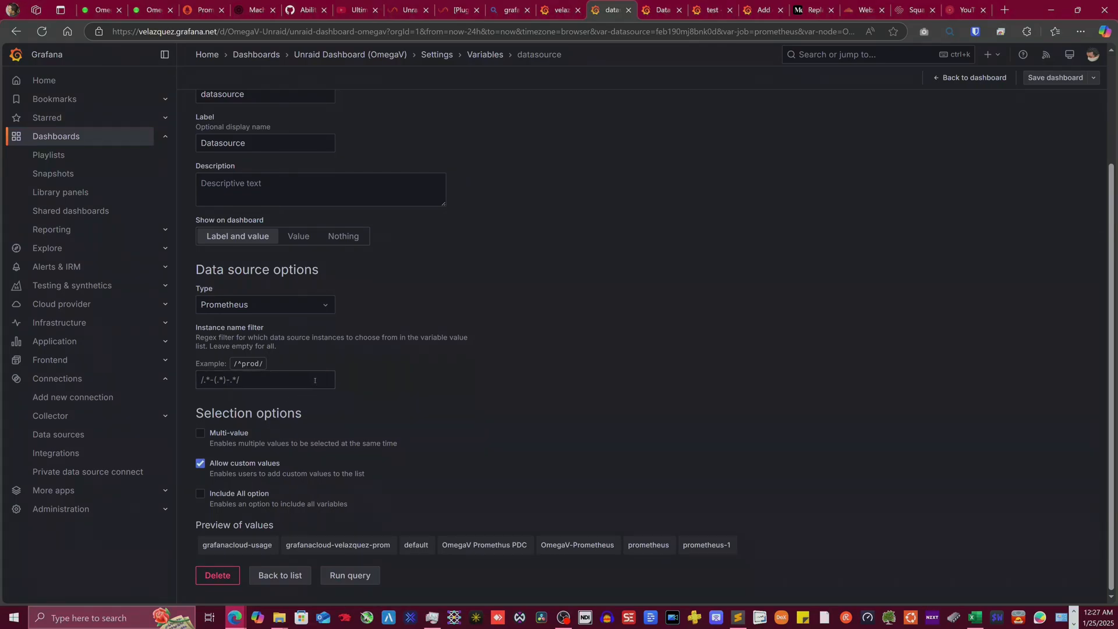
# - Set the instance name filter to /^OmegaV Promethus PDC/ so only OmegaV Promethus PDC previews
pyautogui.moveTo(233, 363); pyautogui.dragTo(265, 363)
pyautogui.moveTo(683, 546); pyautogui.dragTo(732, 545)
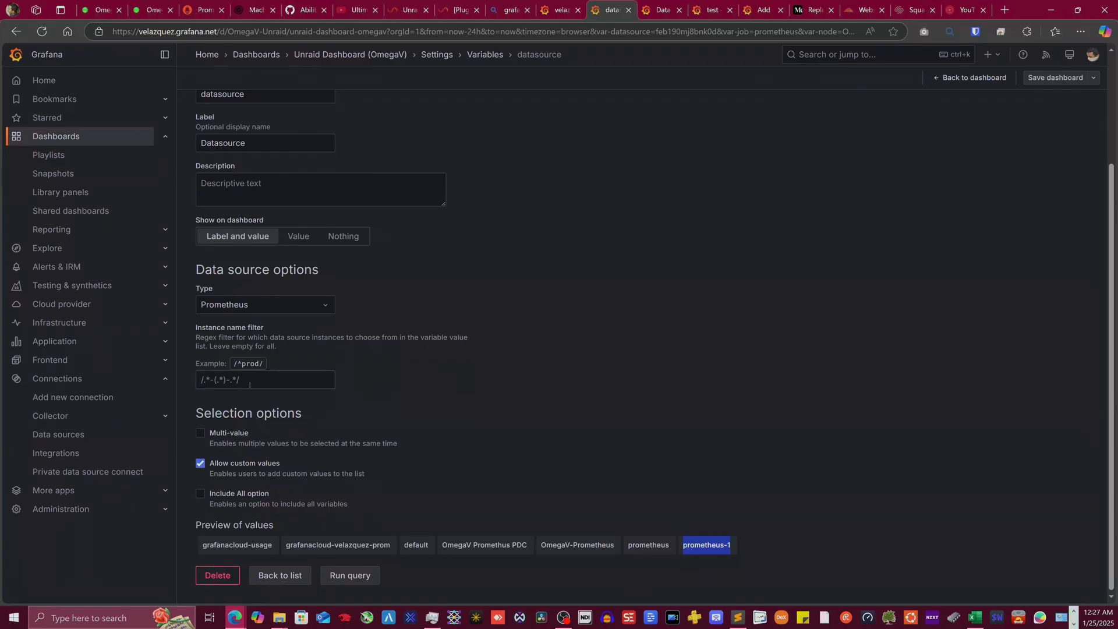
pyautogui.click(277, 374)
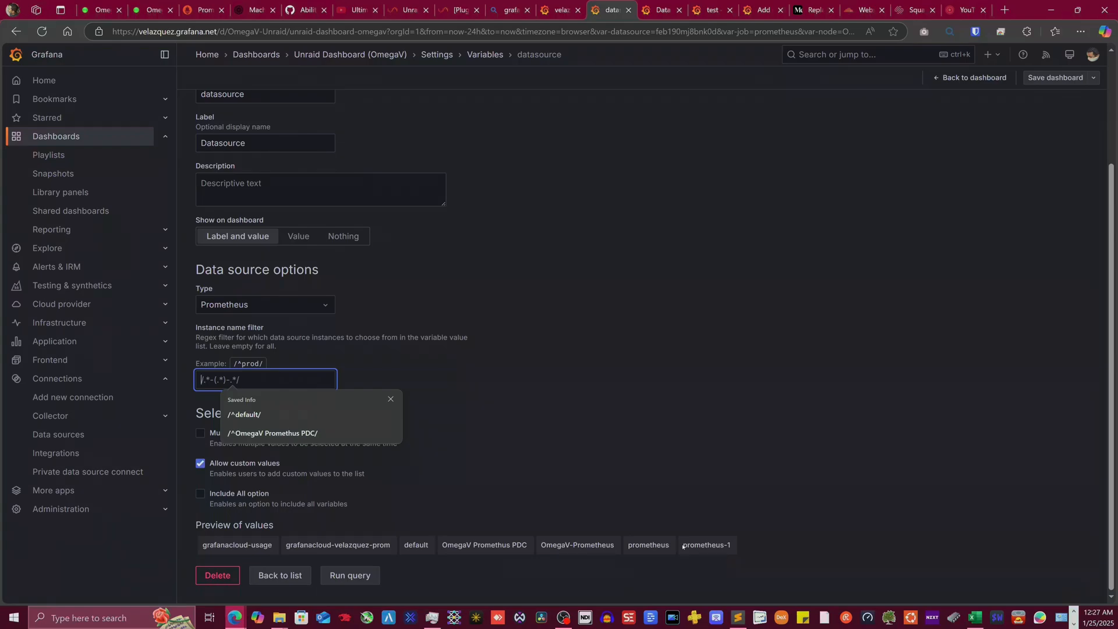
pyautogui.moveTo(681, 545); pyautogui.dragTo(731, 544)
pyautogui.click(238, 380)
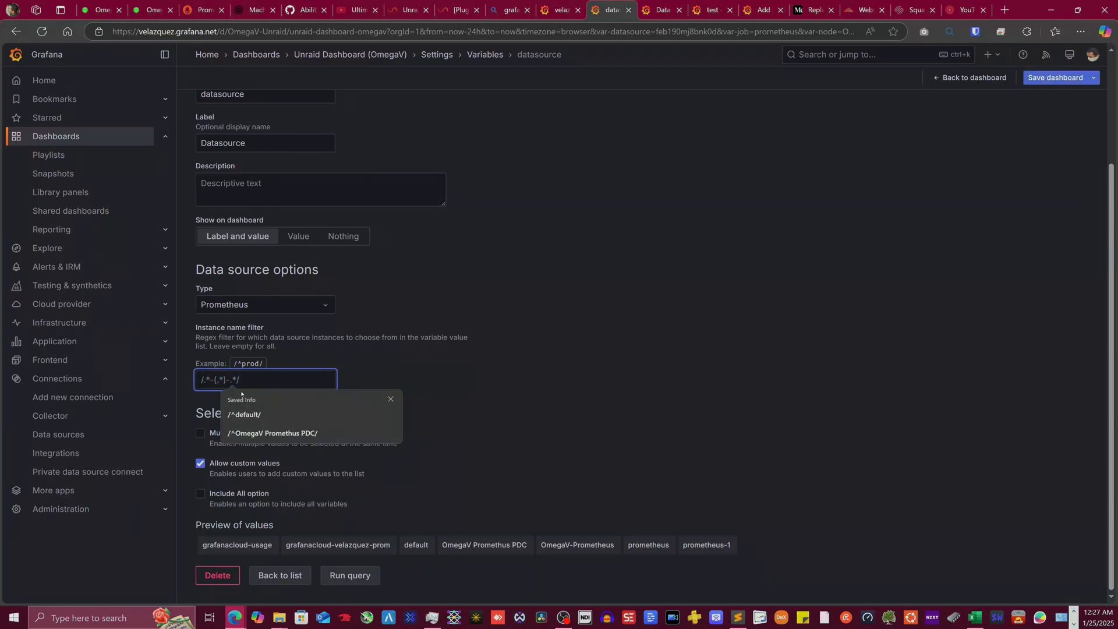
pyautogui.press('Down')
pyautogui.press('Down')
pyautogui.press('Return')
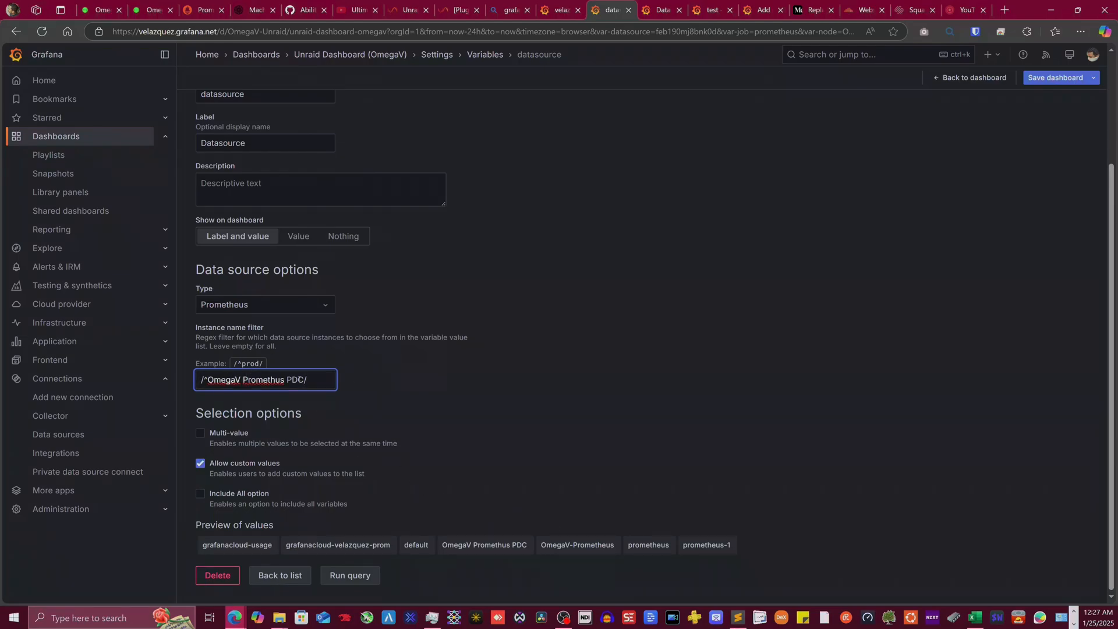
pyautogui.click(300, 189)
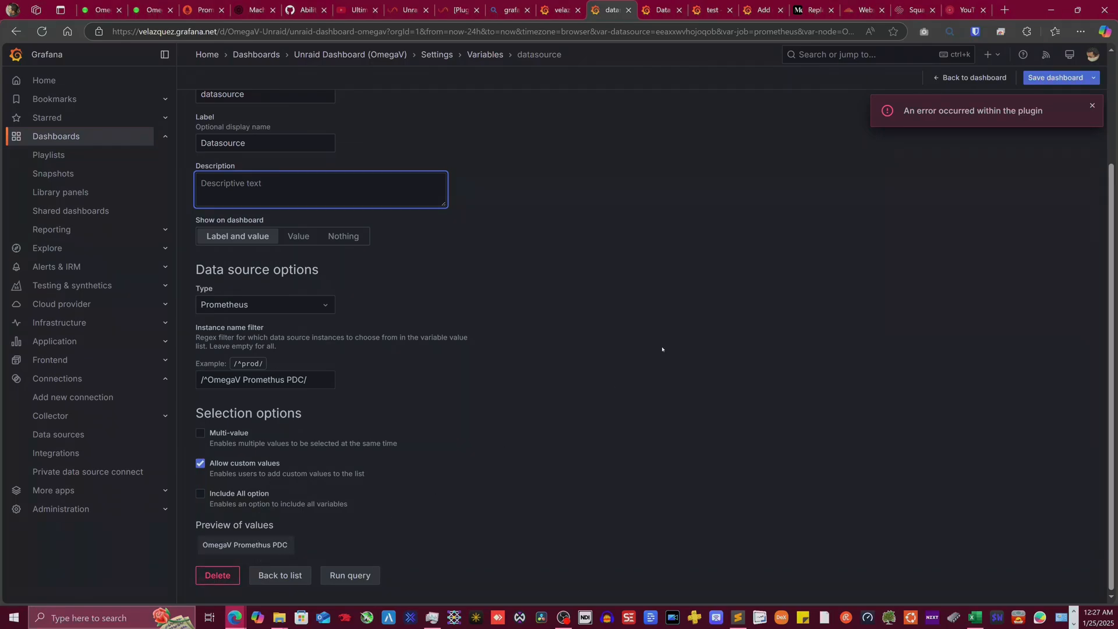
# - Save the Unraid Dashboard (OmegaV) with its new datasource filter and go back to it
pyautogui.click(1057, 80)
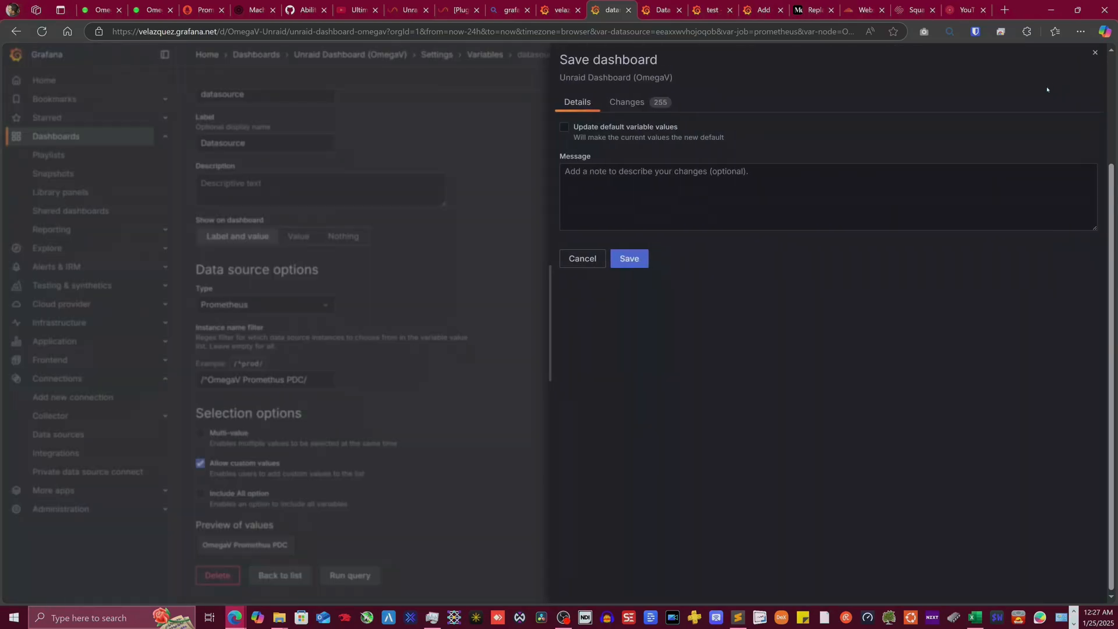
pyautogui.click(628, 259)
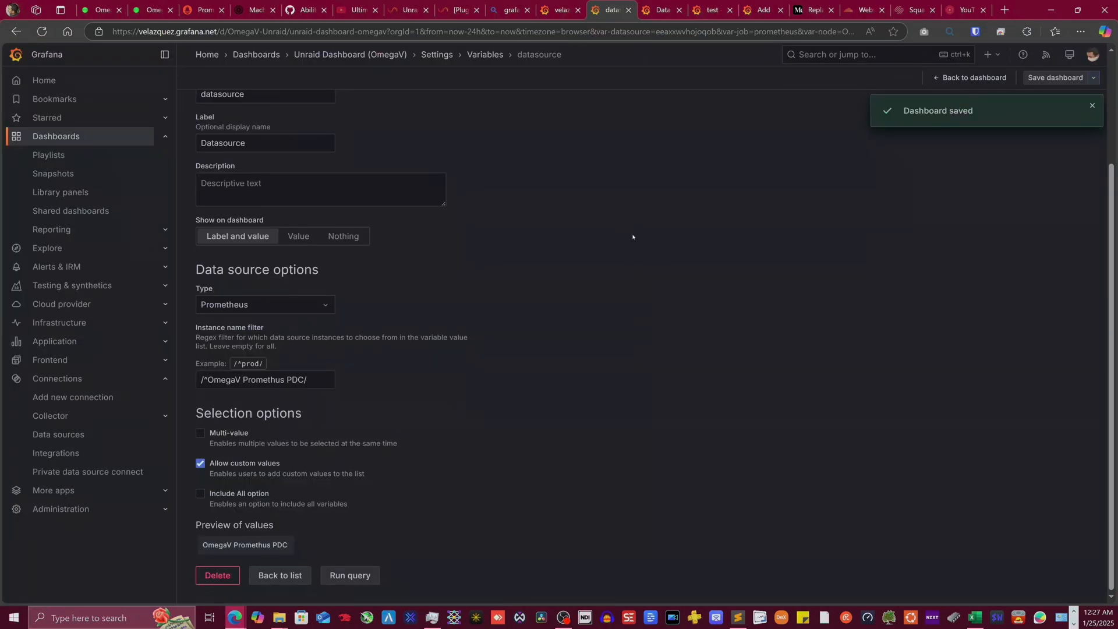
pyautogui.click(984, 77)
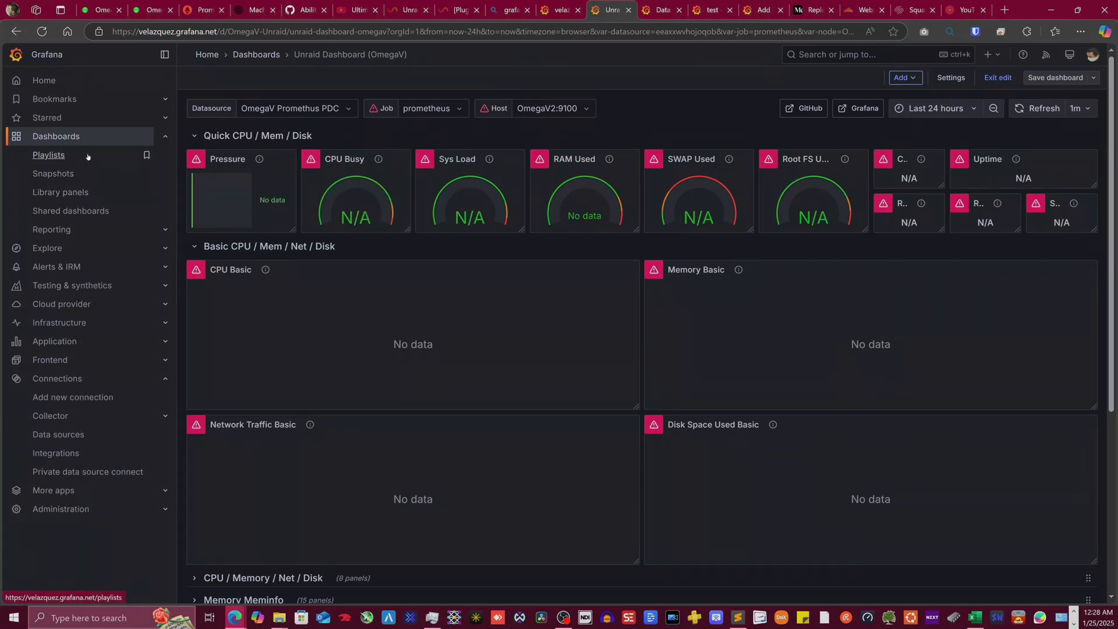
# - From Dashboards, start a new dashboard, choose Import dashboard, and discard the blank dashboard
pyautogui.moveTo(266, 154)
pyautogui.click(56, 135)
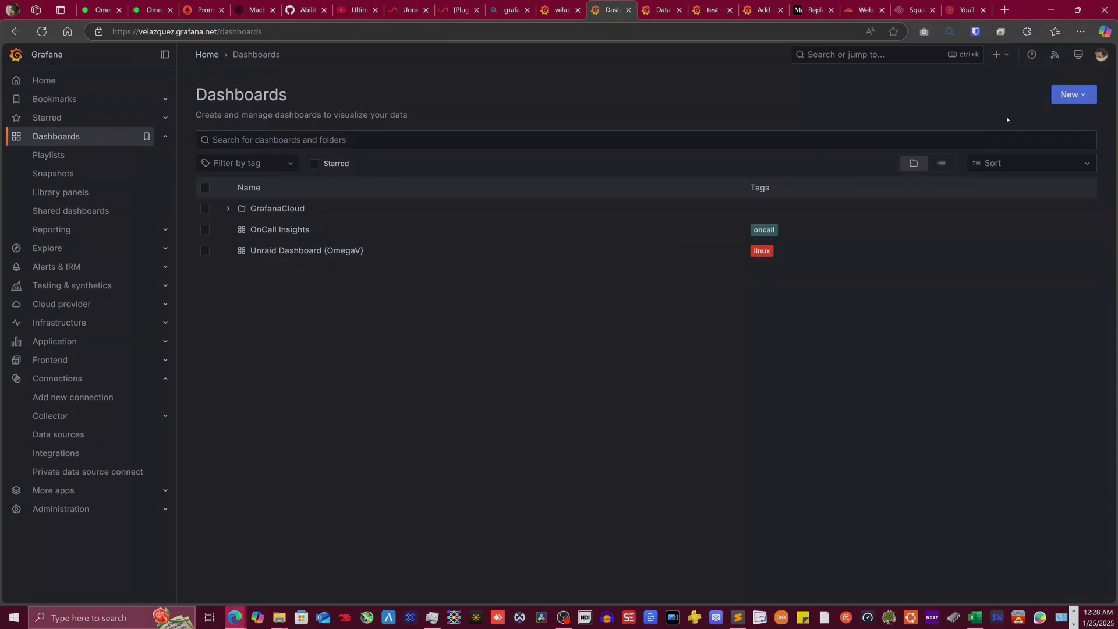
pyautogui.click(1069, 94)
pyautogui.click(1071, 119)
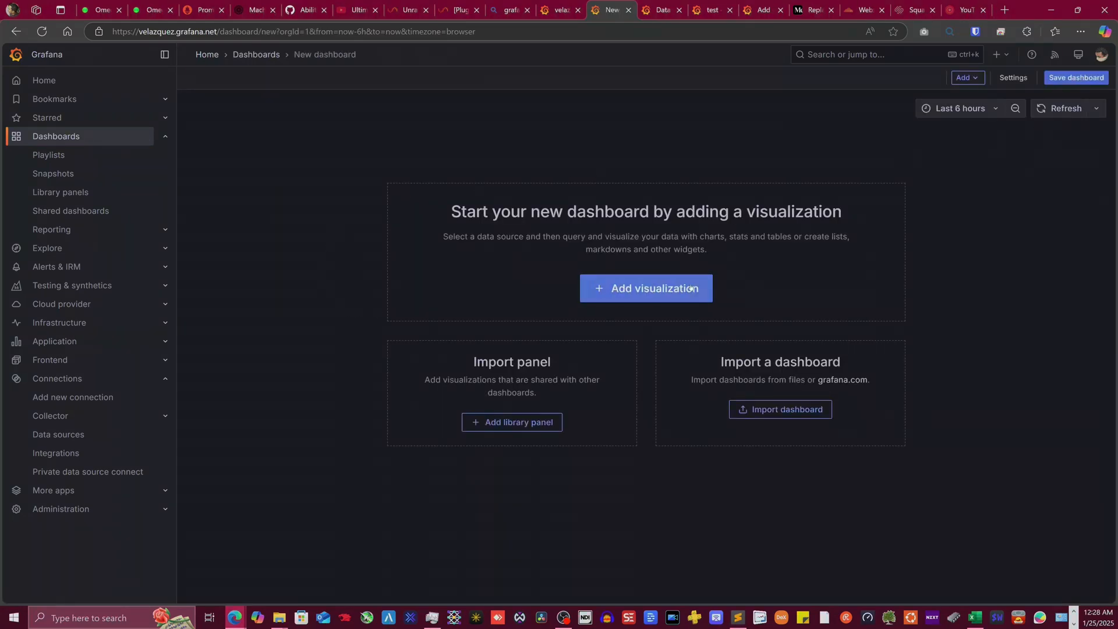
pyautogui.click(780, 409)
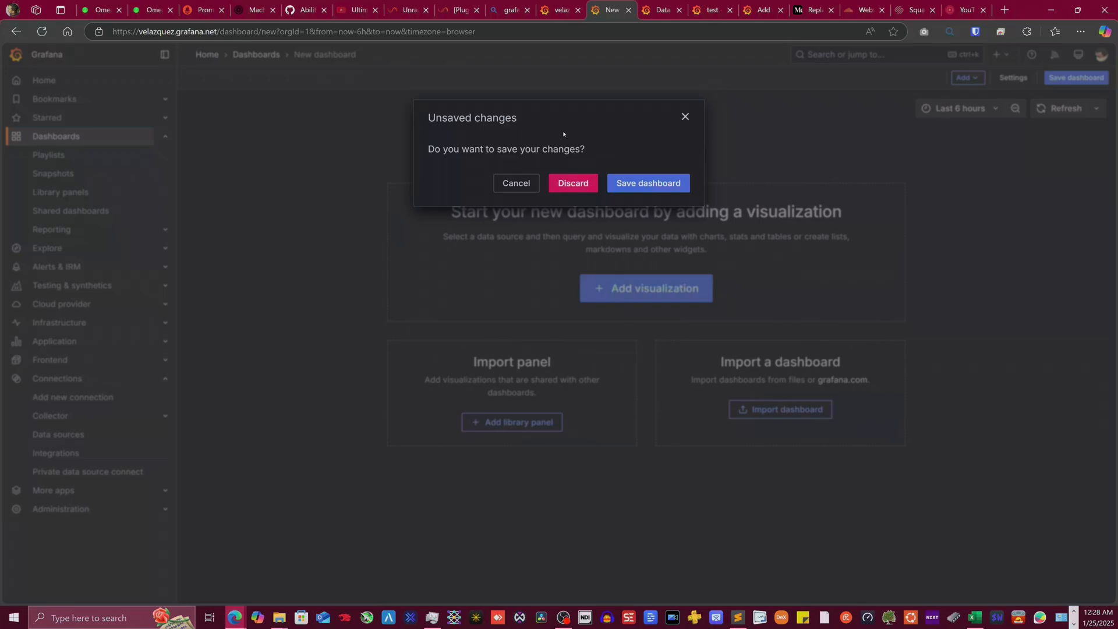
pyautogui.click(587, 191)
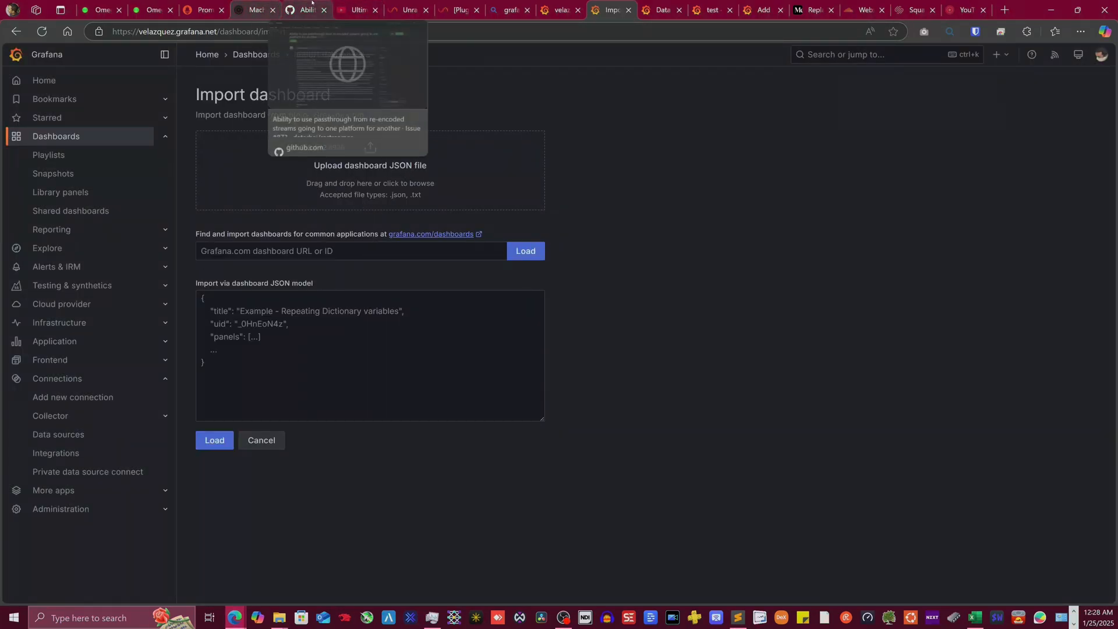
# - Read through the Unraid forum's nvidia-smi exporter guide on importing the dashboard
pyautogui.click(438, 3)
pyautogui.scroll(-20, 432, 273)
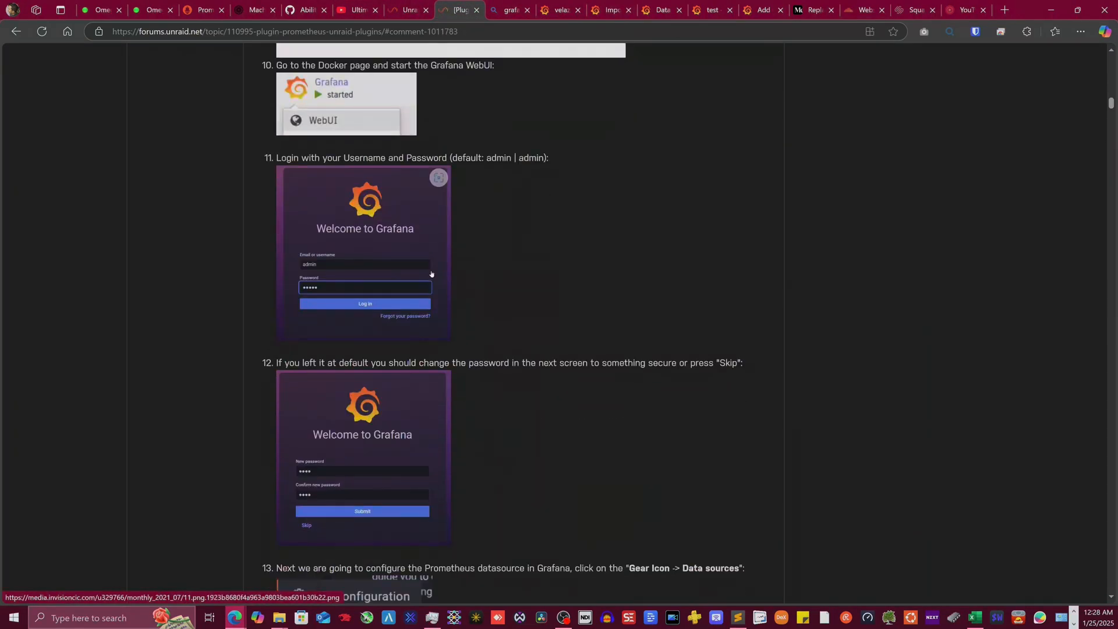
pyautogui.scroll(-20, 431, 273)
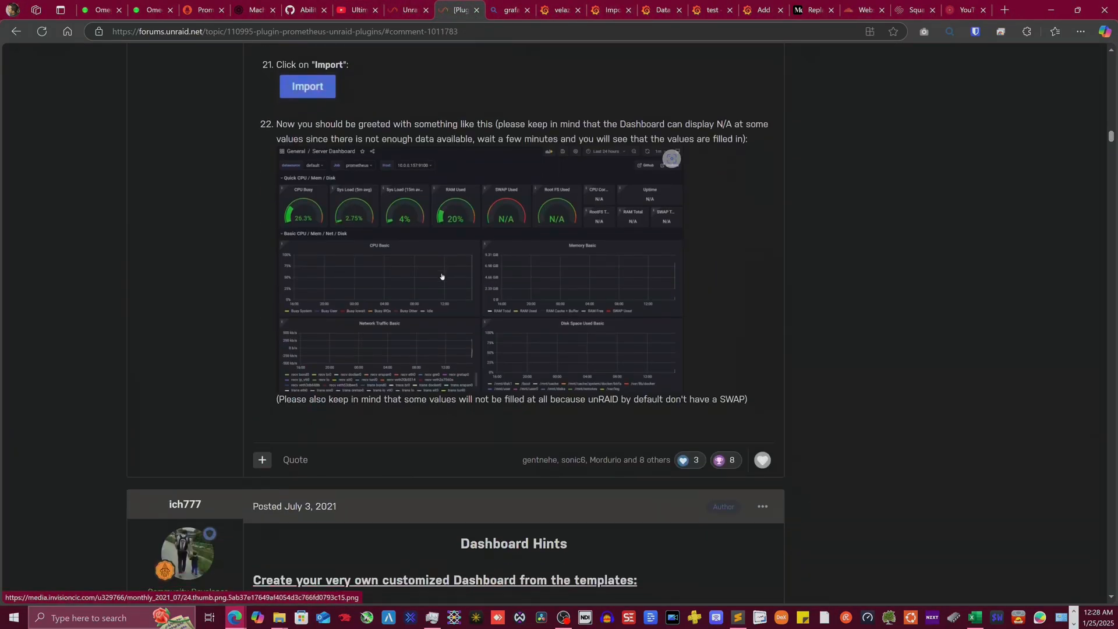
pyautogui.scroll(-7, 442, 277)
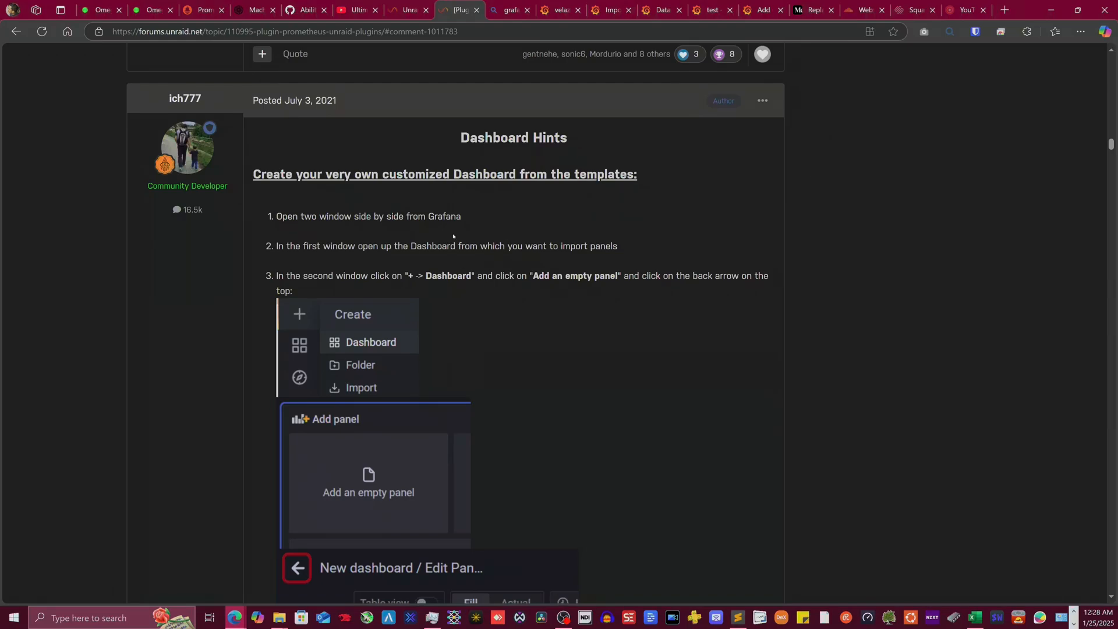
pyautogui.scroll(-20, 452, 236)
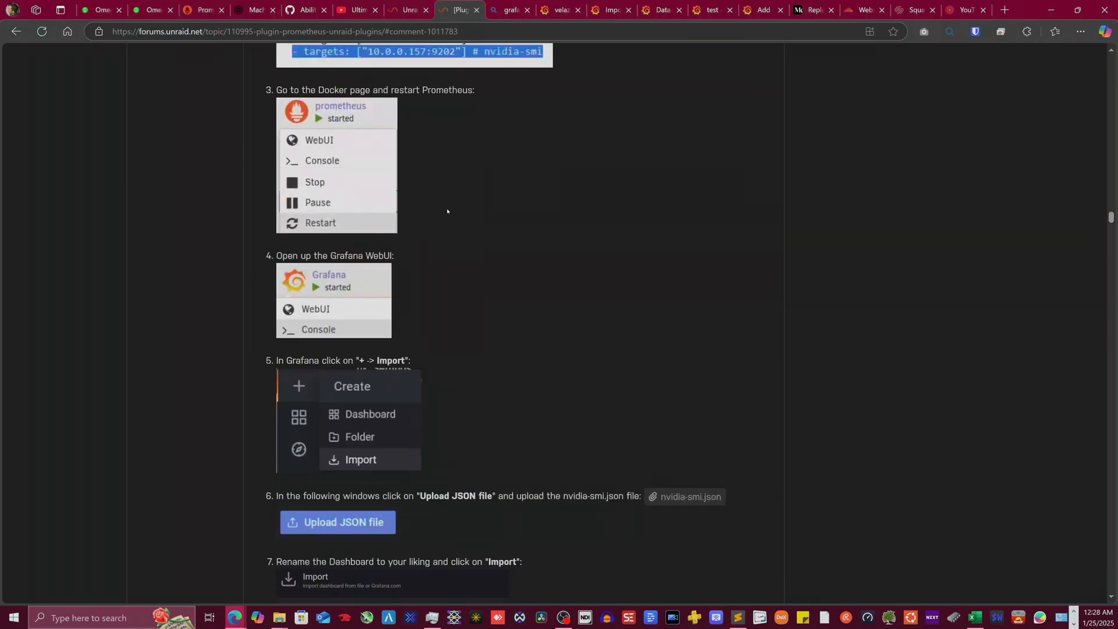
pyautogui.scroll(10, 448, 210)
pyautogui.scroll(-3, 468, 219)
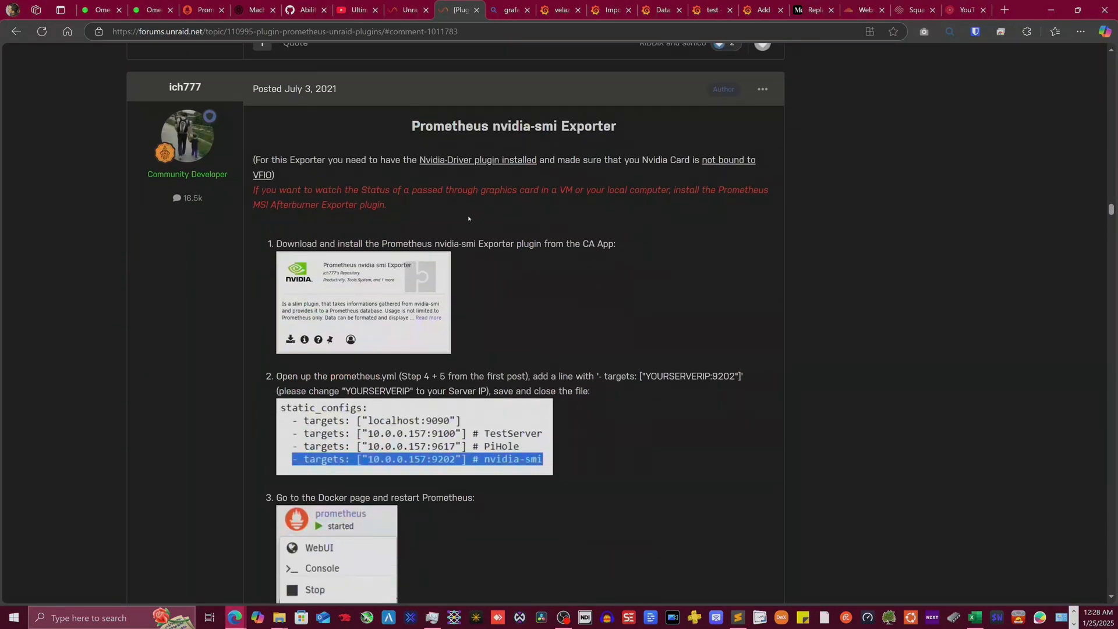
pyautogui.scroll(-10, 369, 314)
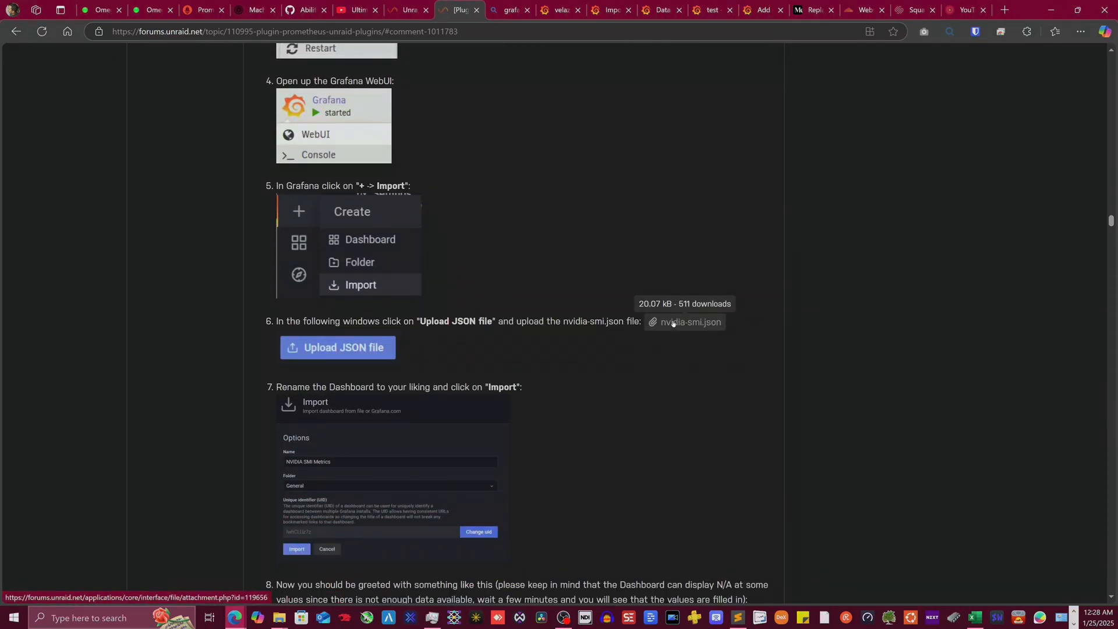
pyautogui.scroll(-10, 507, 362)
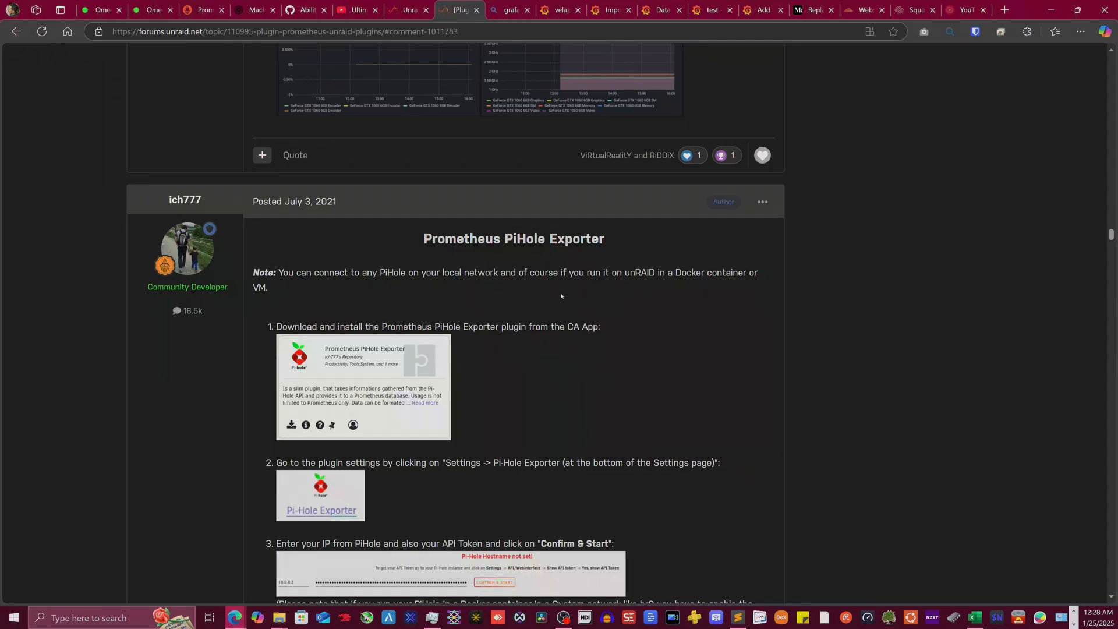
pyautogui.scroll(-4, 447, 338)
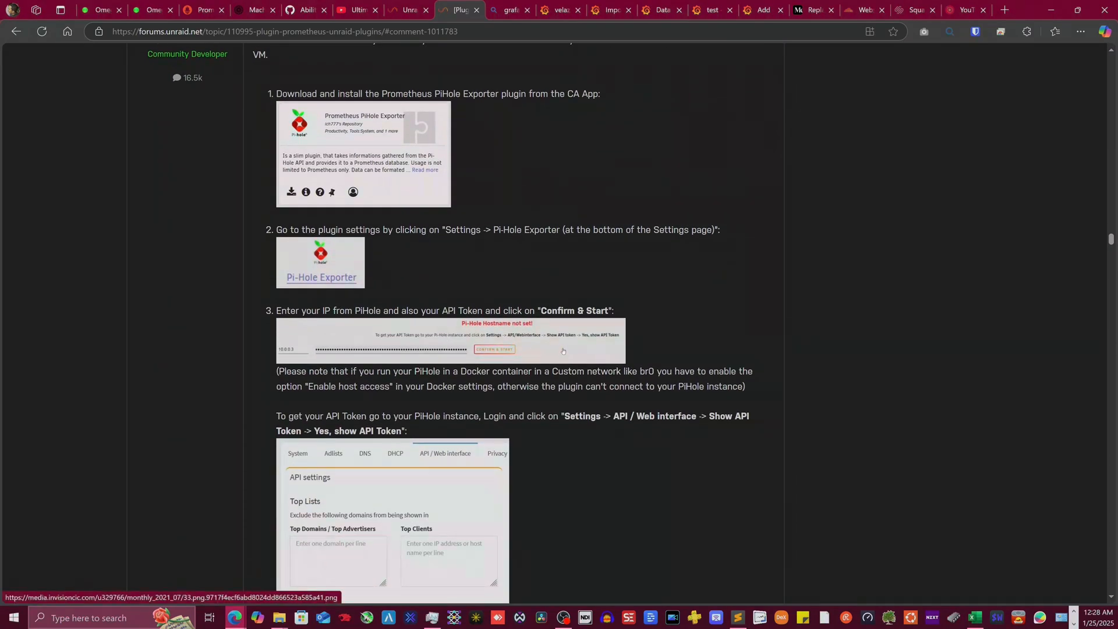
# - Finish the guide's import section, then open Grafana's JSON upload file picker in Downloads
pyautogui.scroll(-10, 401, 343)
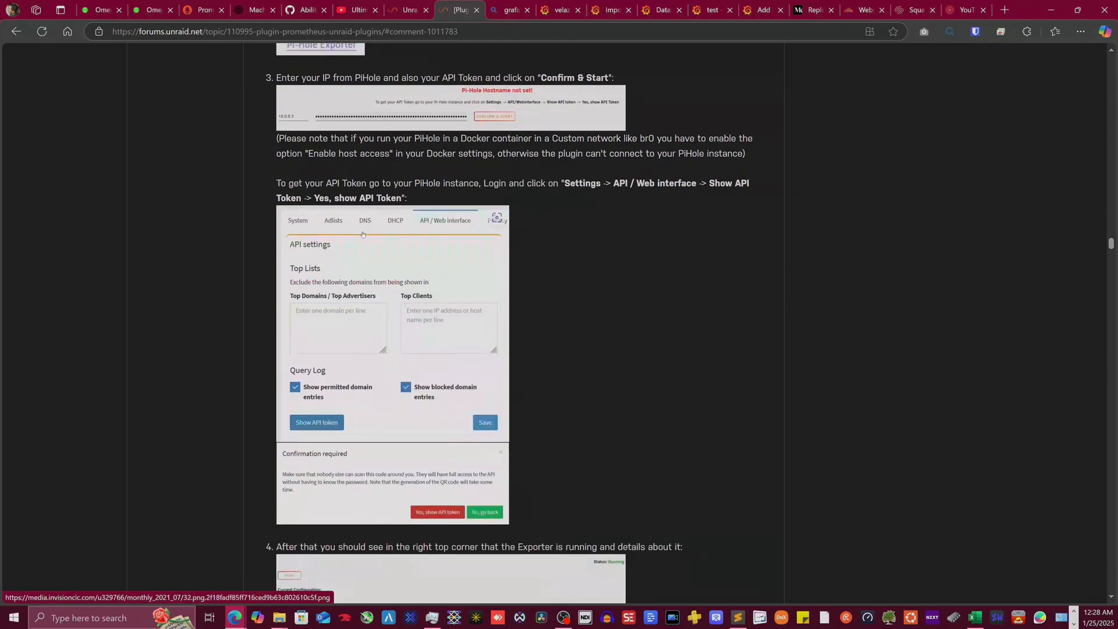
pyautogui.scroll(8, 360, 237)
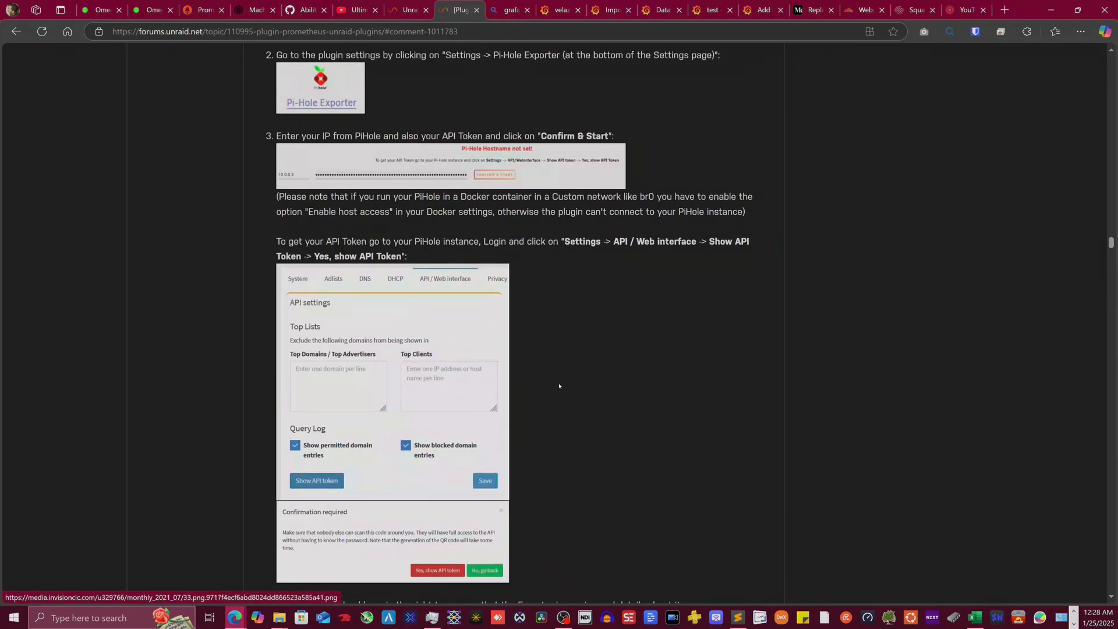
pyautogui.scroll(-7, 559, 385)
pyautogui.scroll(-2, 355, 341)
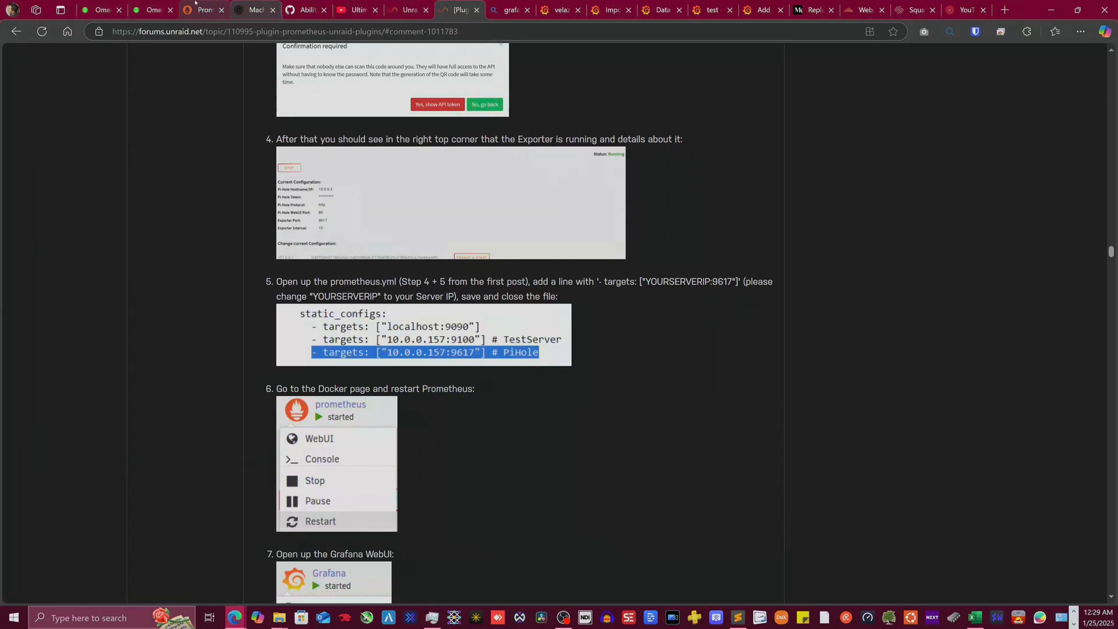
pyautogui.click(561, 10)
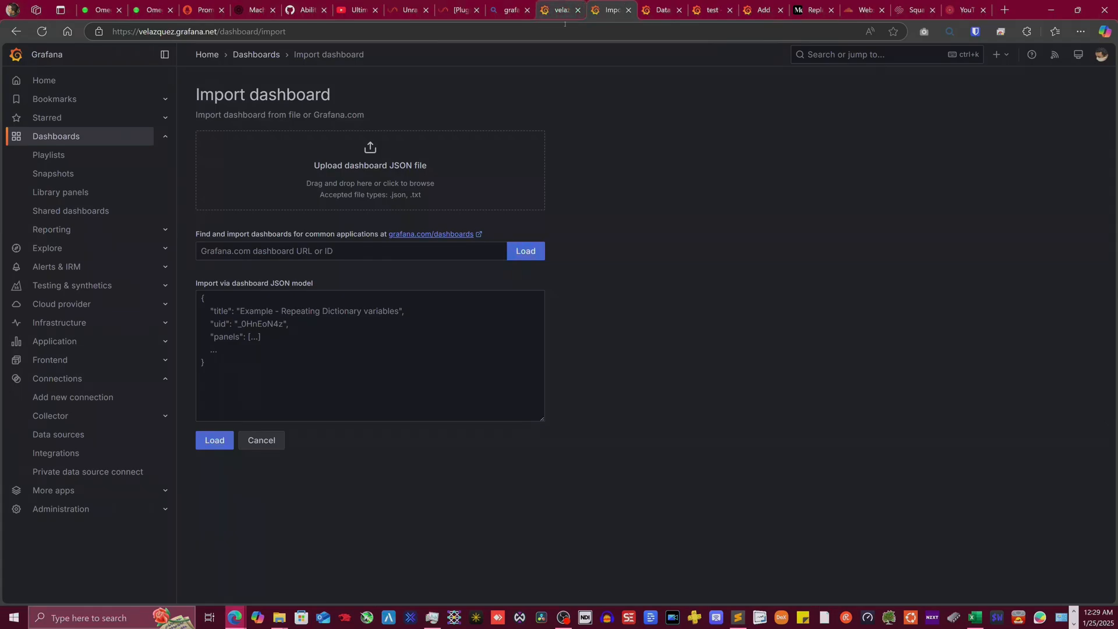
pyautogui.click(370, 166)
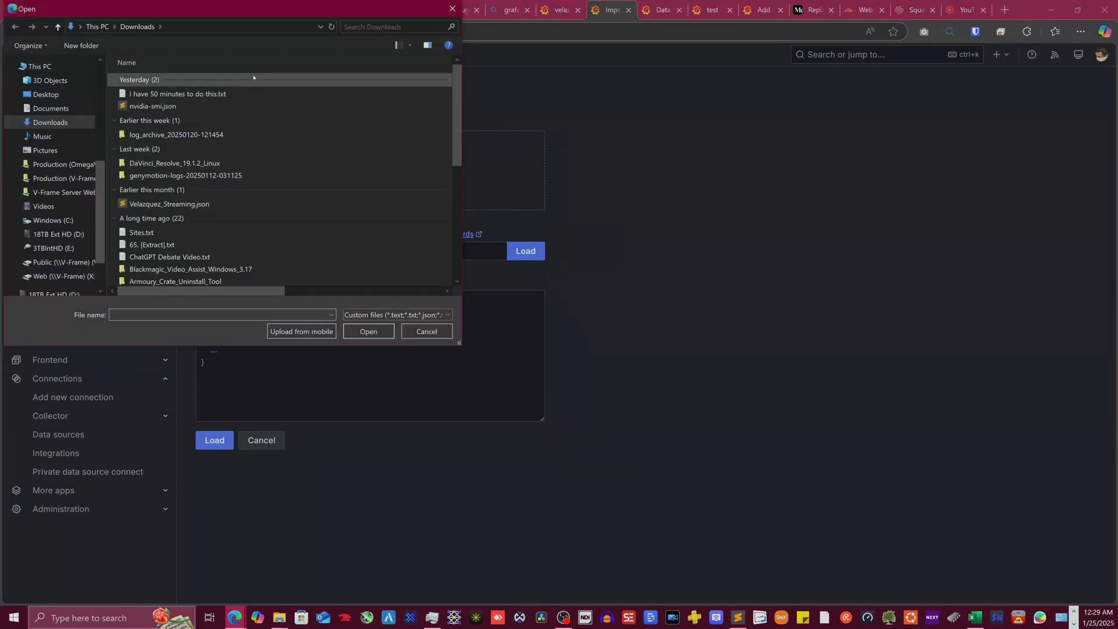
# - Upload nvidia-smi.json and import it as NVIDIA SMI Metrics (OmegaV) with UID OmegaV-NVIDIA
pyautogui.click(198, 106)
pyautogui.click(368, 331)
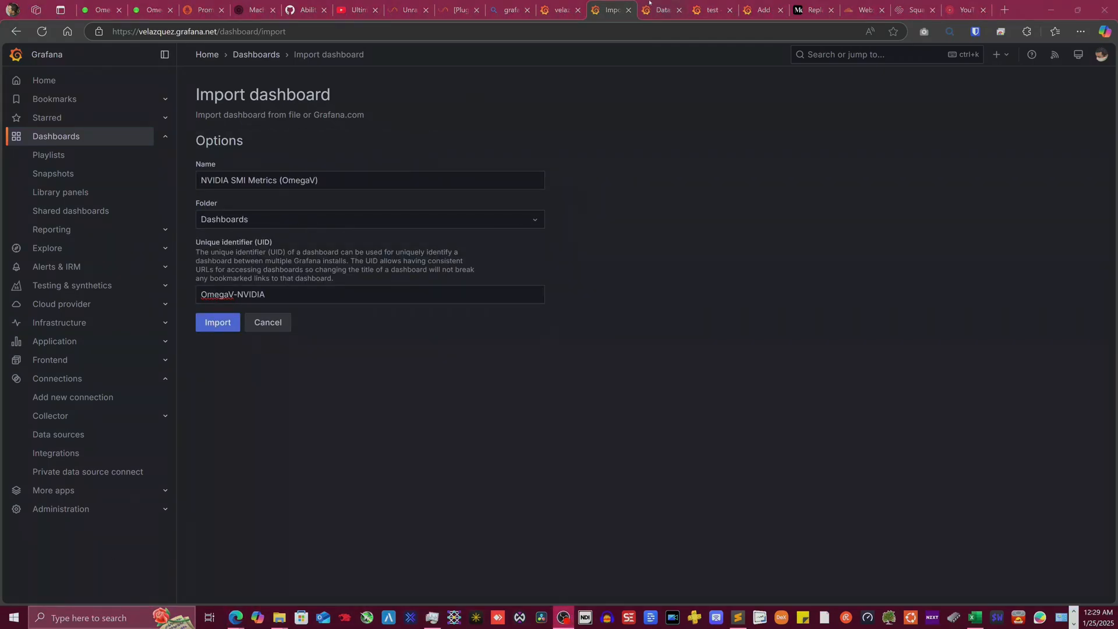
pyautogui.click(228, 330)
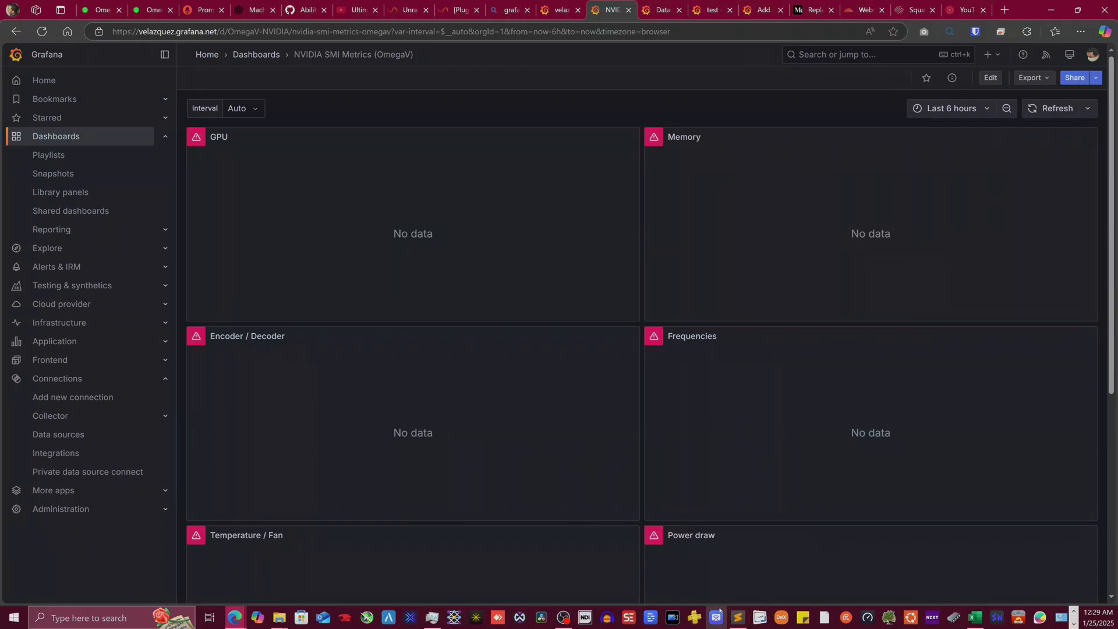
# - Edit the GPU panel and point its queries at the prometheus-1 data source
pyautogui.moveTo(733, 614)
pyautogui.scroll(-3, 633, 166)
pyautogui.scroll(3, 633, 201)
pyautogui.click(632, 139)
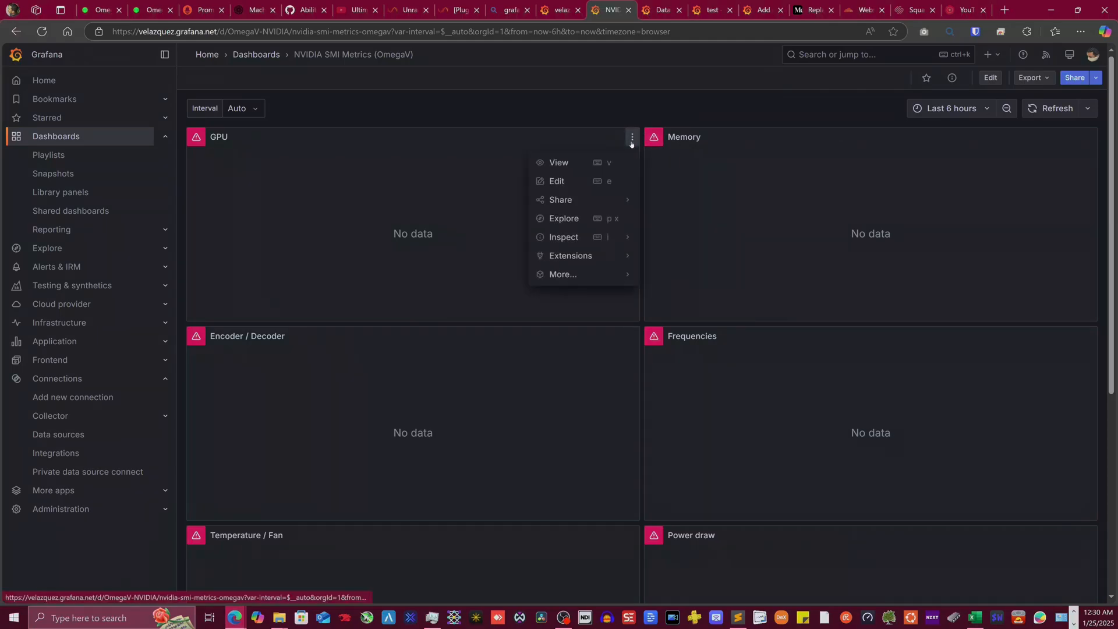
pyautogui.click(575, 182)
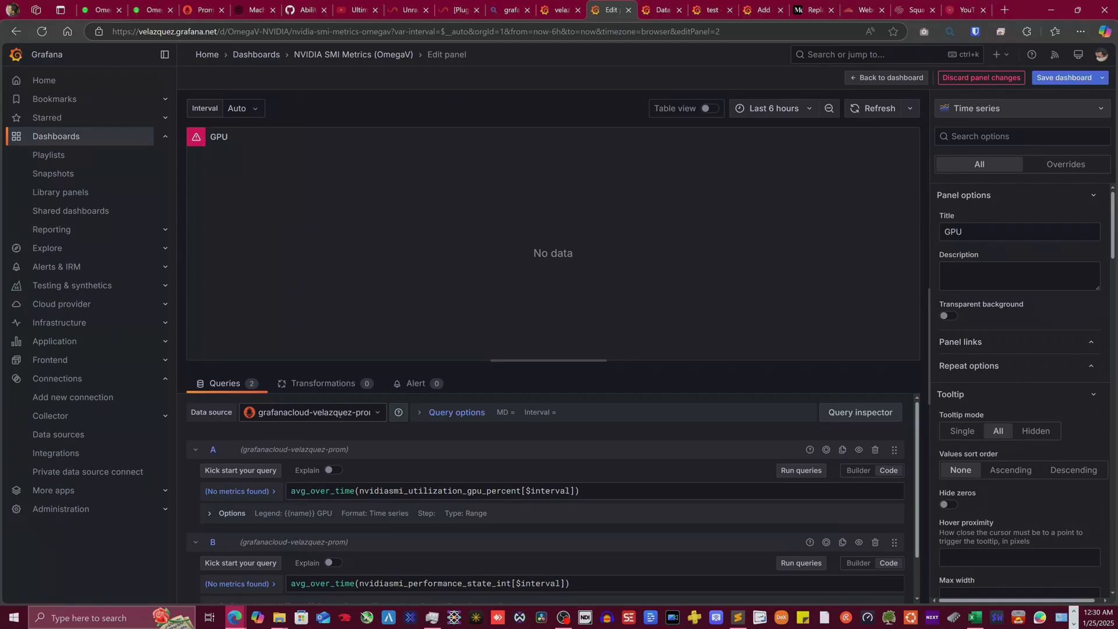
pyautogui.click(377, 413)
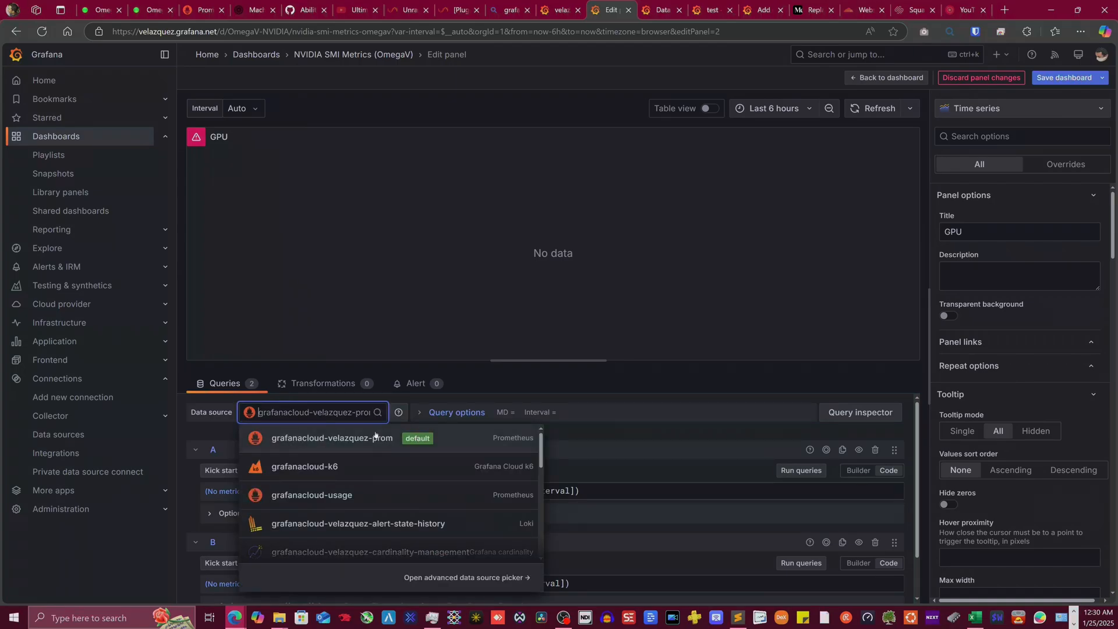
pyautogui.scroll(-5, 365, 475)
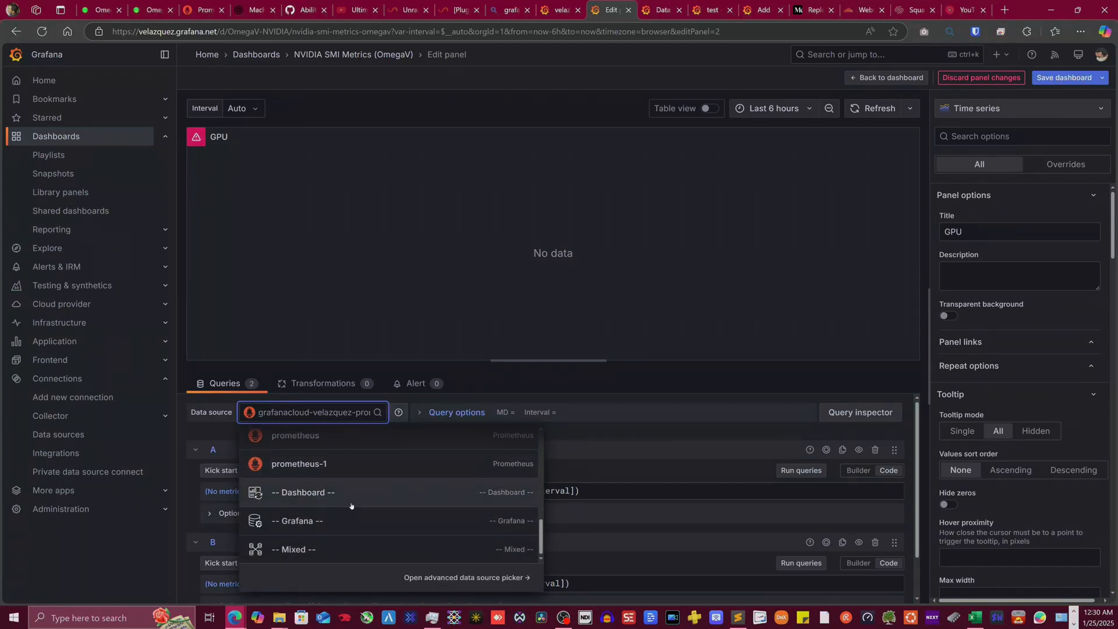
pyautogui.scroll(3, 352, 502)
pyautogui.scroll(-1, 348, 522)
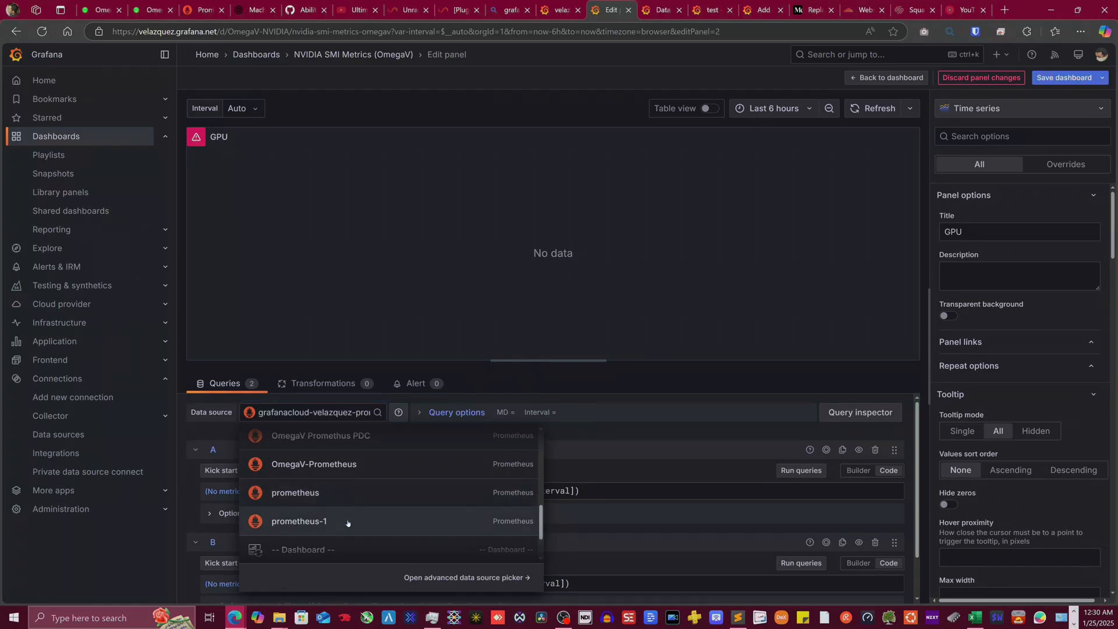
pyautogui.click(348, 522)
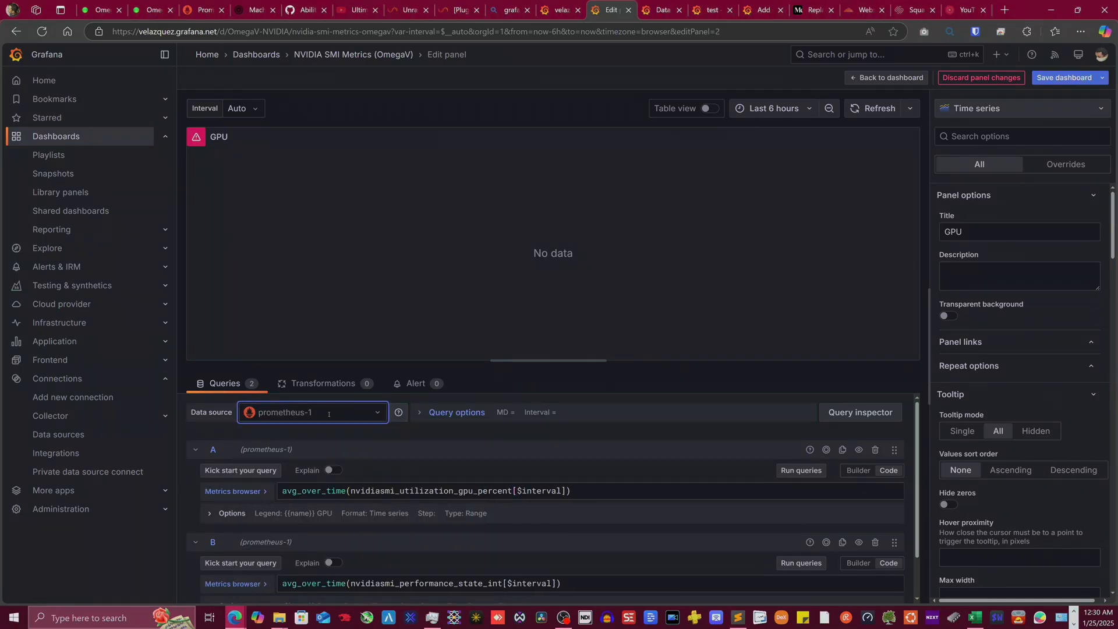
# - Refresh the GPU queries in Query inspector to load RTX 3060 data, then return to the dashboard
pyautogui.click(861, 413)
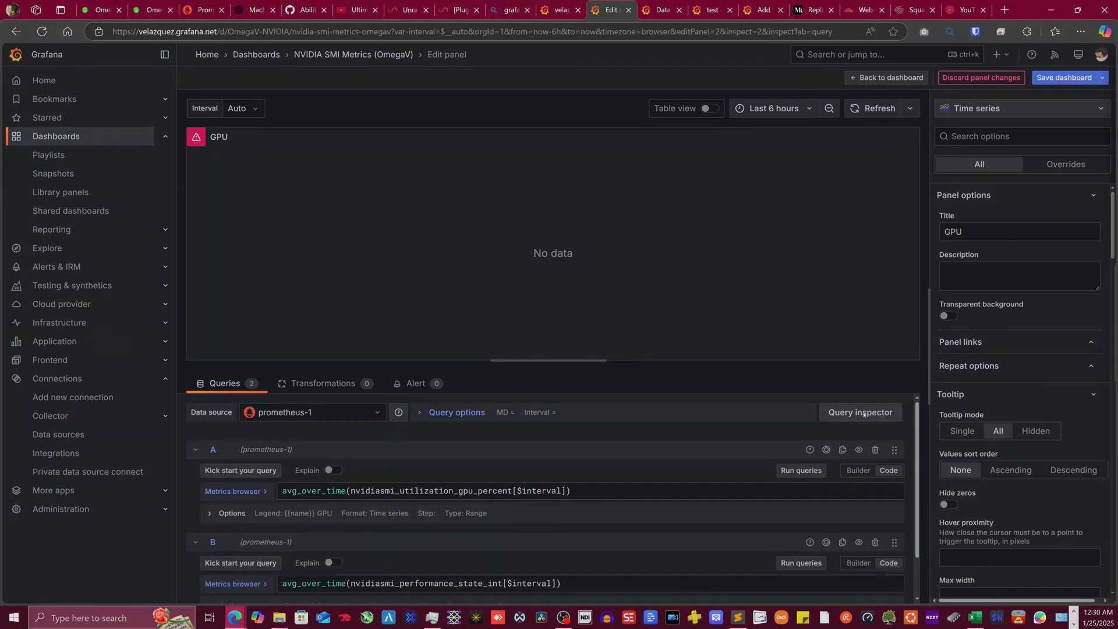
pyautogui.click(611, 157)
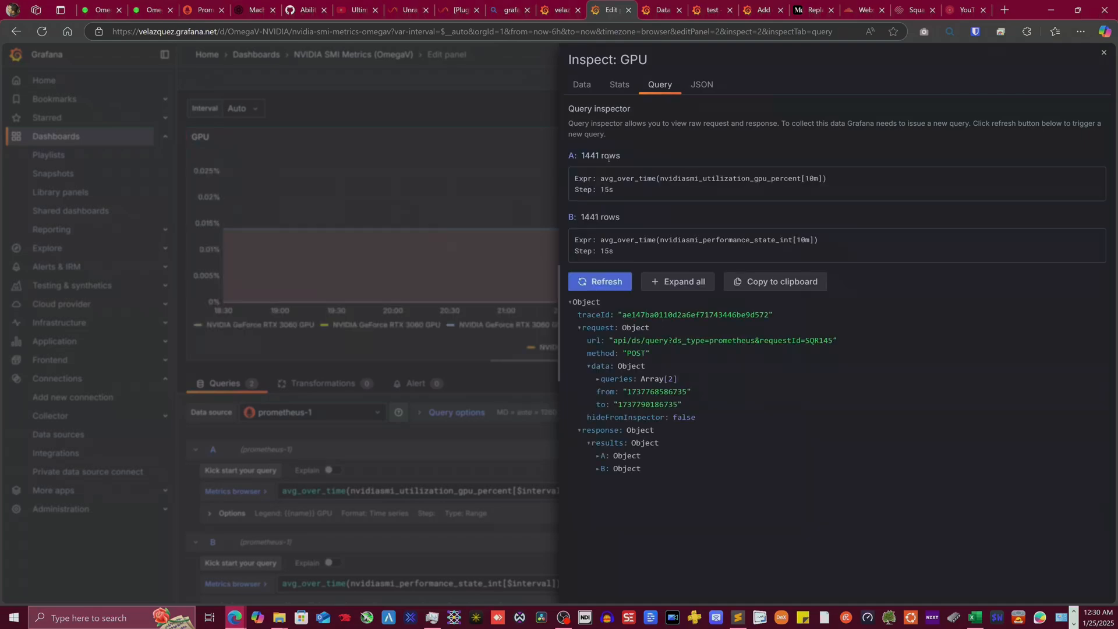
pyautogui.click(508, 116)
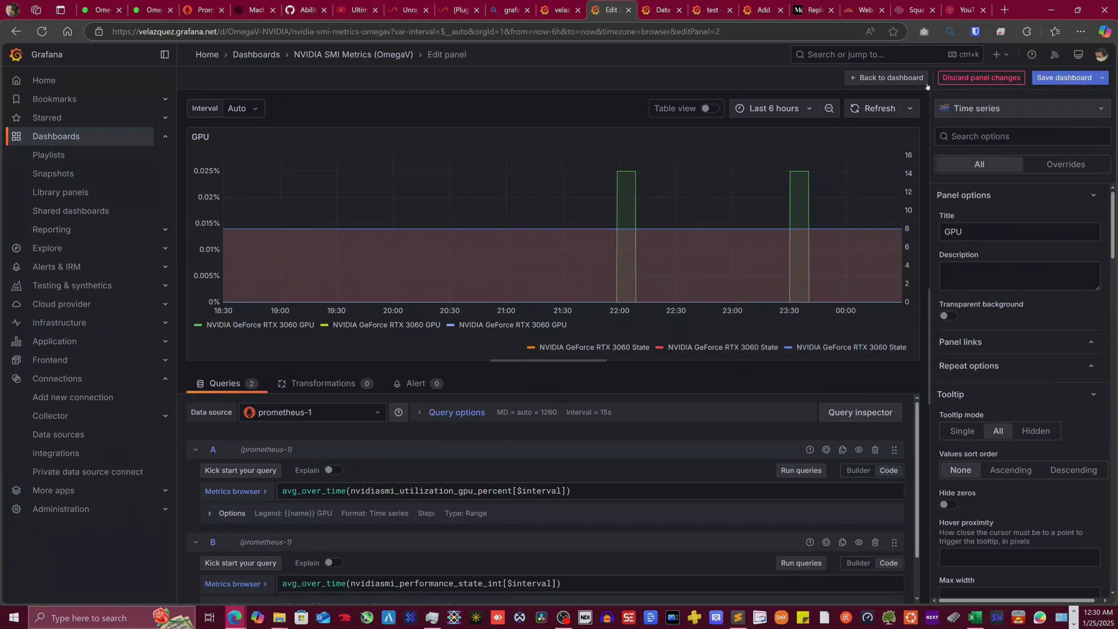
pyautogui.click(879, 77)
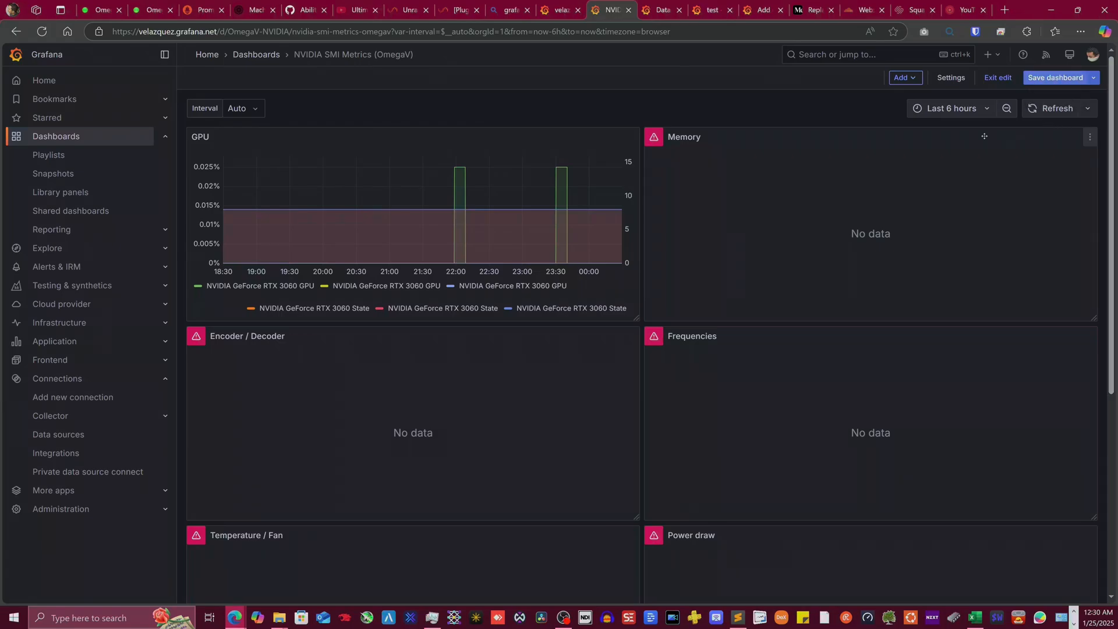
# - Switch the Memory panel's data source to prometheus-1
pyautogui.click(1088, 139)
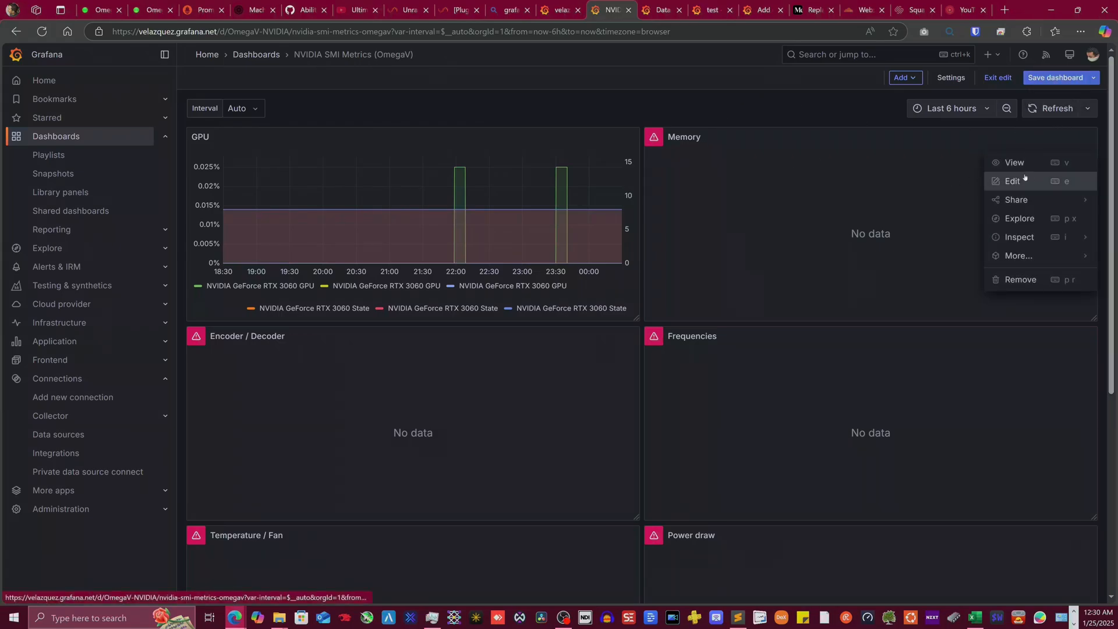
pyautogui.click(1032, 181)
pyautogui.click(378, 412)
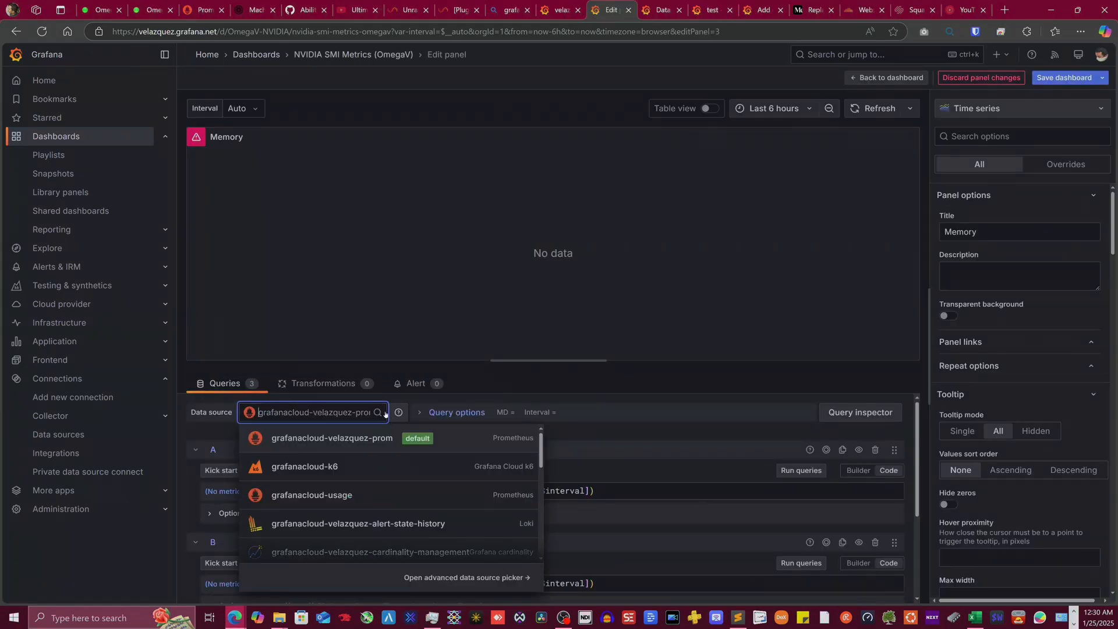
pyautogui.scroll(-5, 331, 499)
pyautogui.click(334, 464)
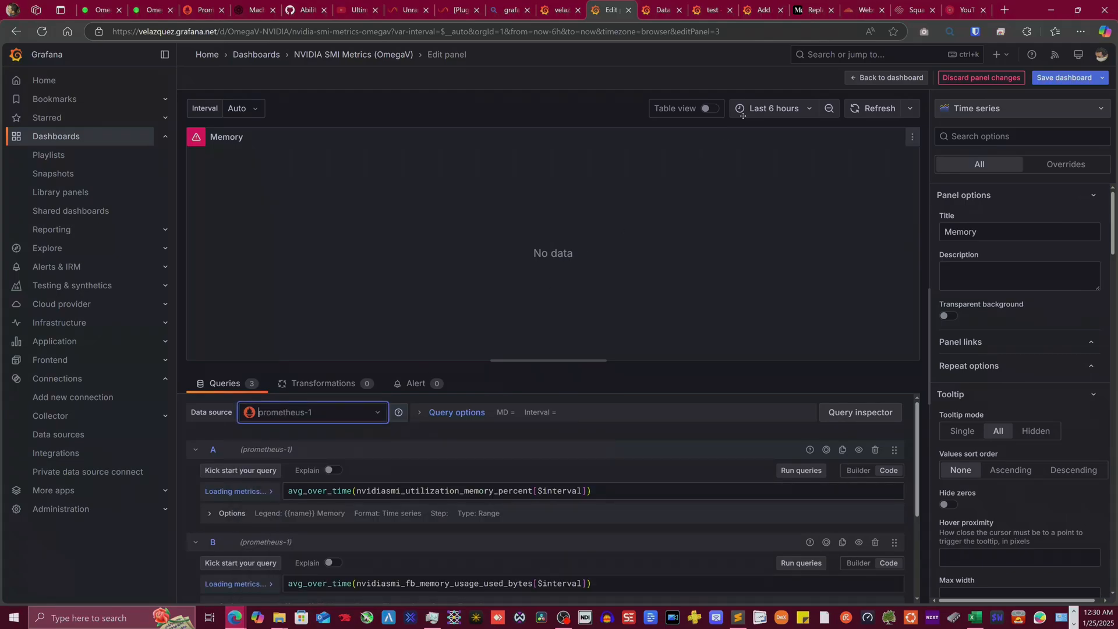
pyautogui.press('Escape')
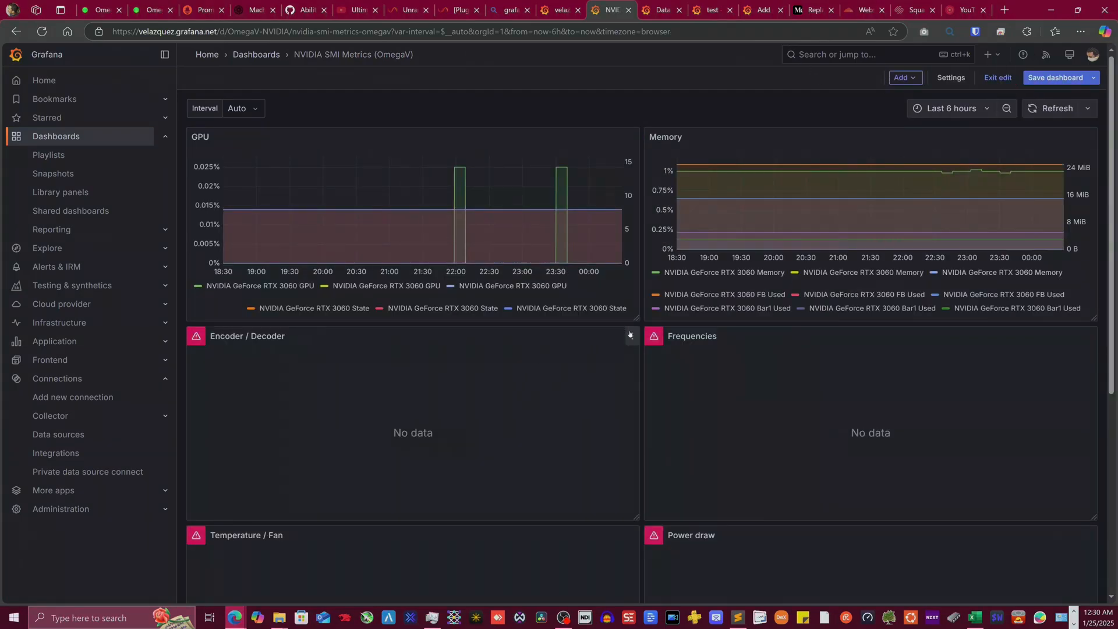
# - Switch the Encoder / Decoder panel to prometheus-1 and save the NVIDIA SMI Metrics dashboard
pyautogui.click(630, 334)
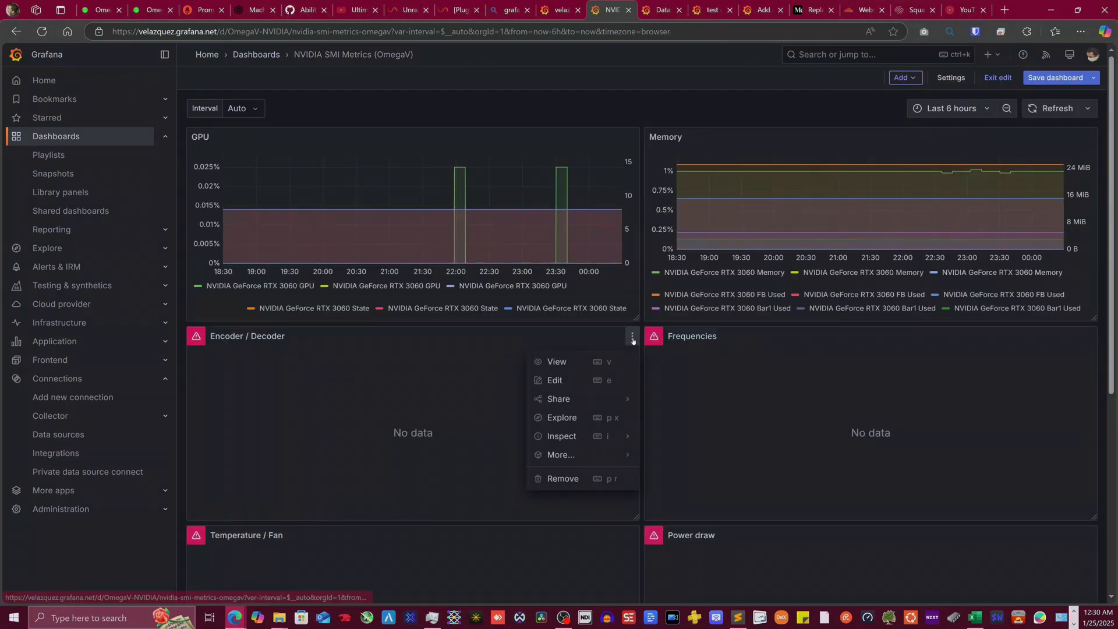
pyautogui.click(571, 381)
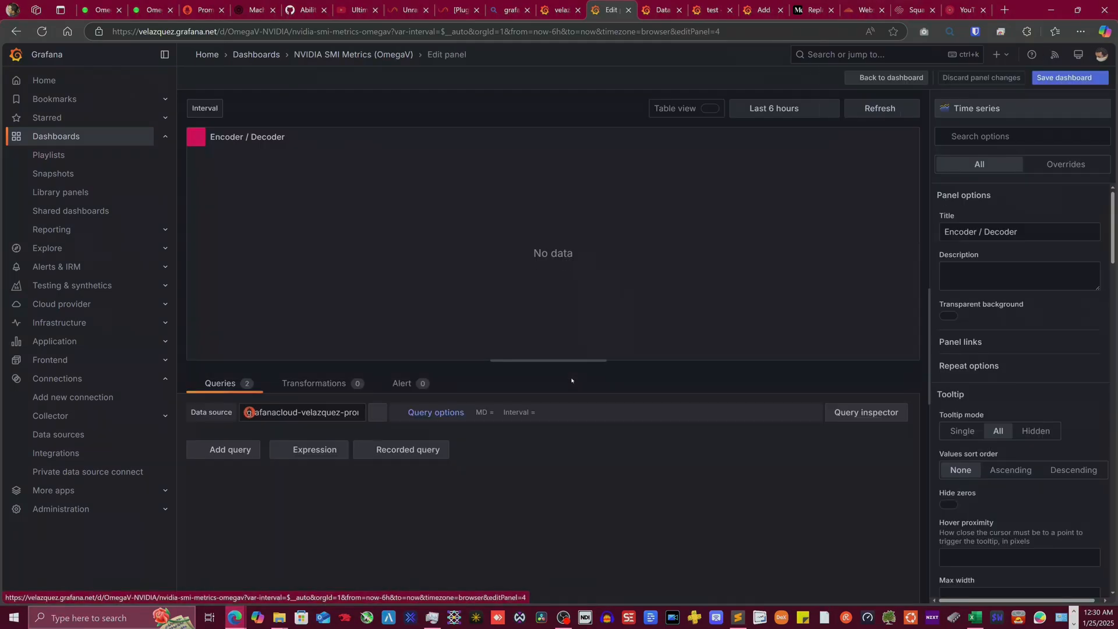
pyautogui.click(364, 412)
pyautogui.scroll(-5, 334, 489)
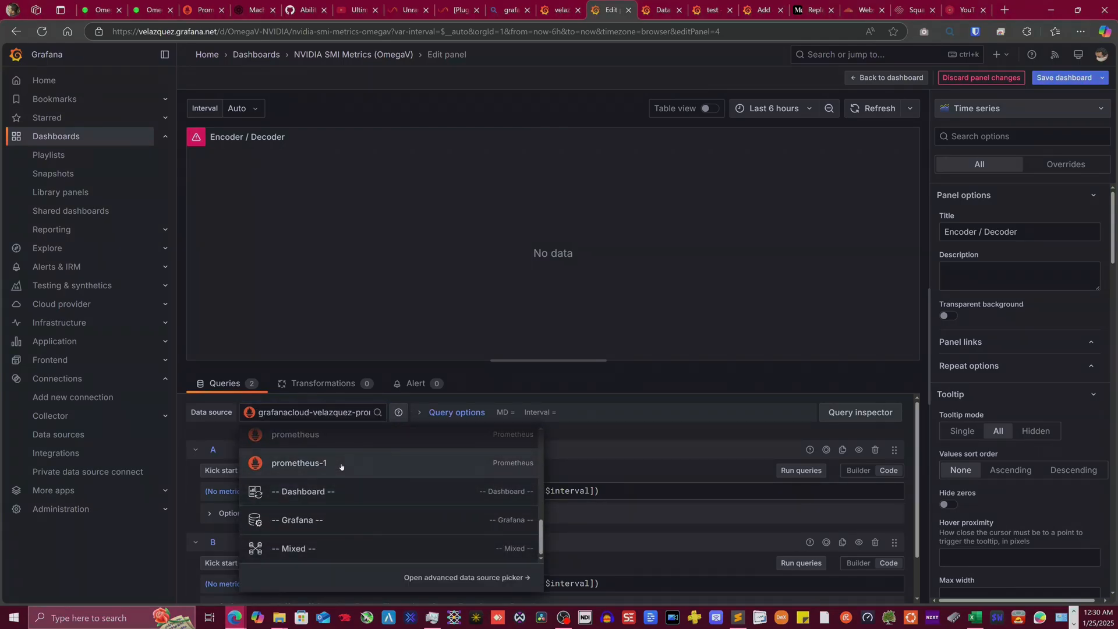
pyautogui.click(342, 466)
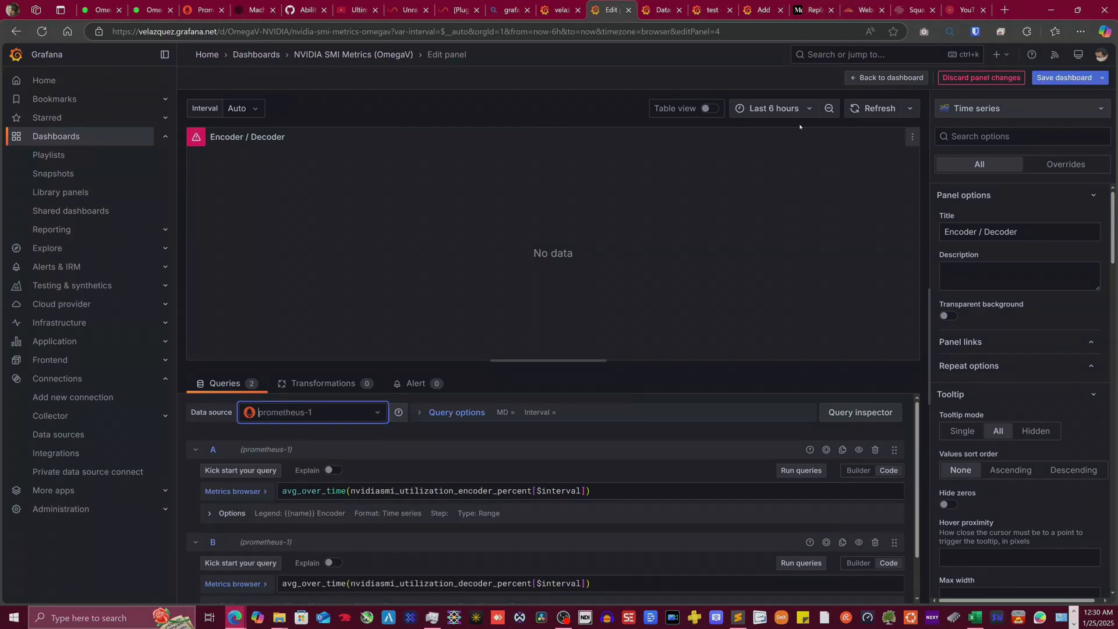
pyautogui.click(906, 79)
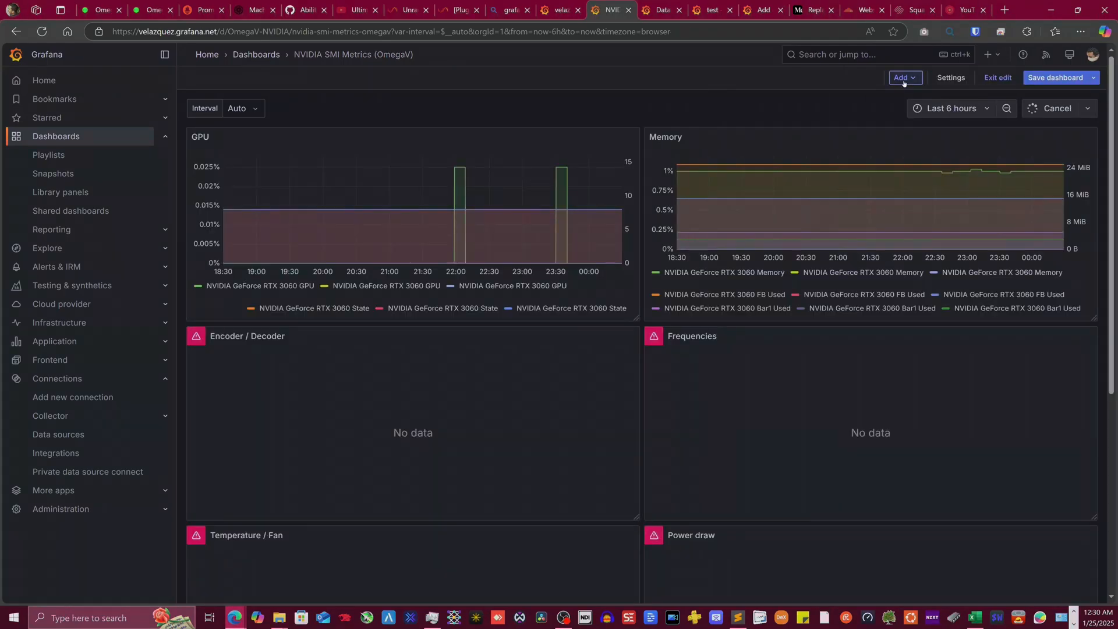
pyautogui.click(1062, 80)
pyautogui.click(623, 286)
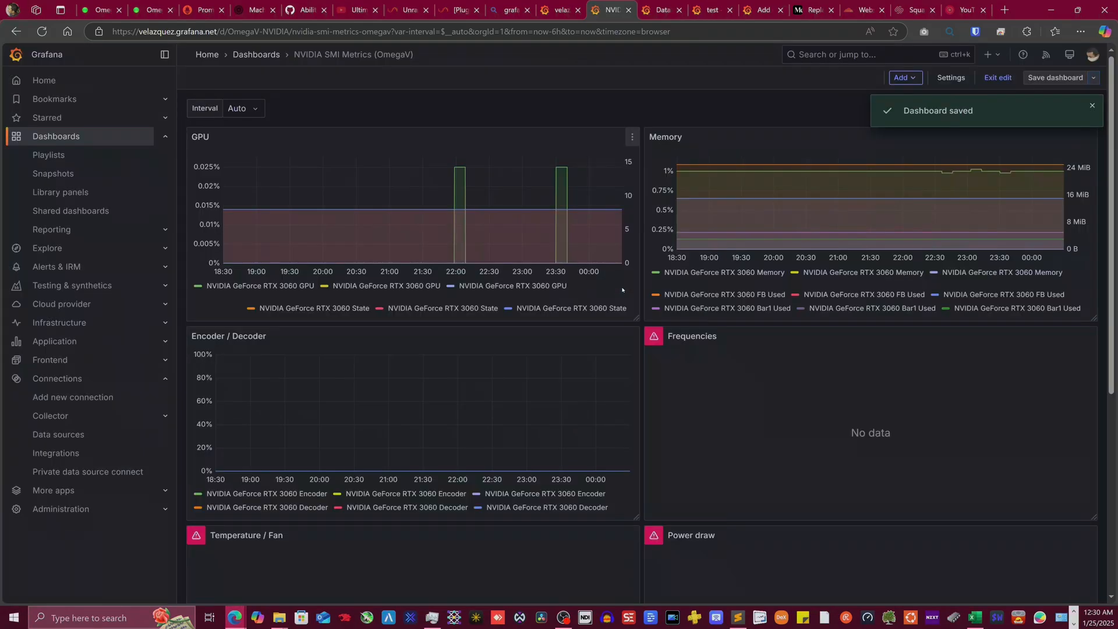
# - Go to the Dashboards list, now showing NVIDIA SMI Metrics (OmegaV) beside Unraid Dashboard (OmegaV)
pyautogui.scroll(-6, 698, 404)
pyautogui.scroll(6, 604, 394)
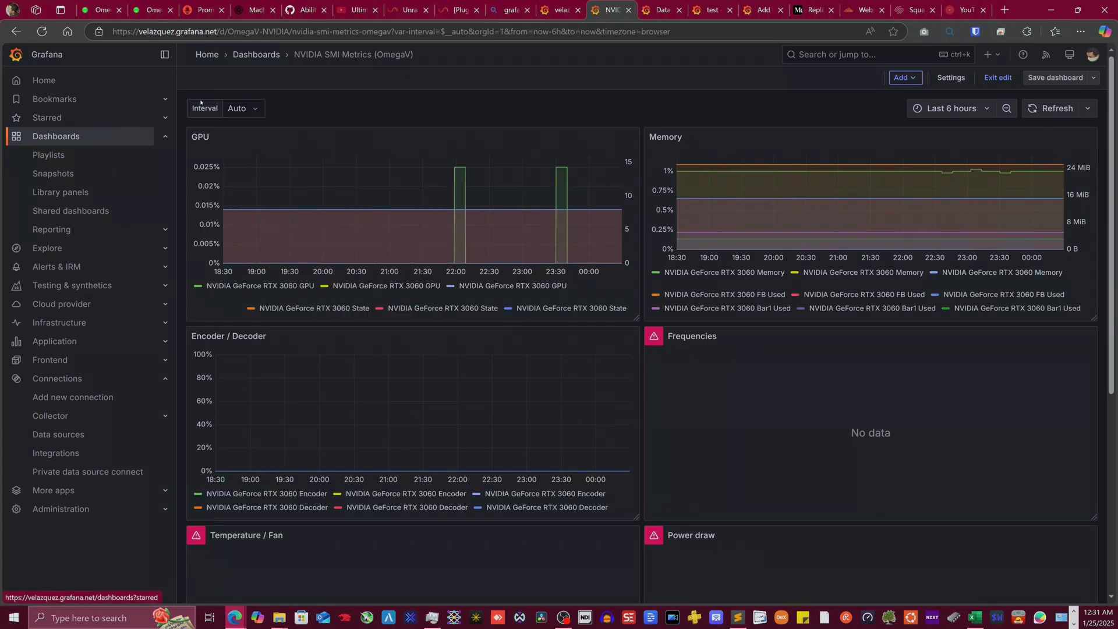
pyautogui.click(59, 136)
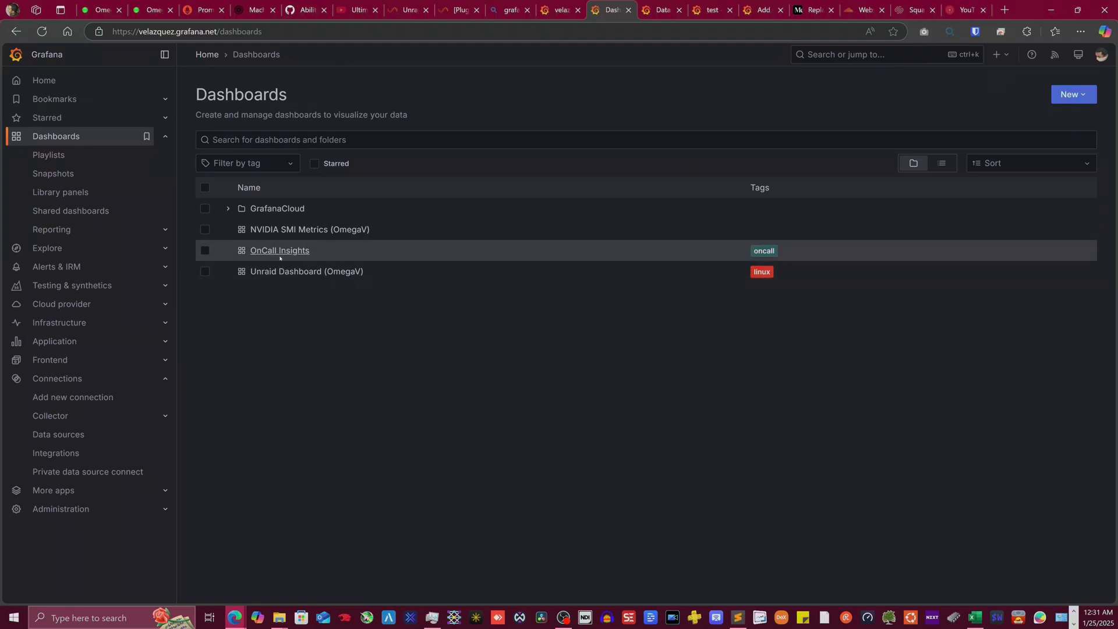
# - Open Unraid Dashboard (OmegaV) with OmegaV Promethus PDC as its datasource
pyautogui.click(306, 273)
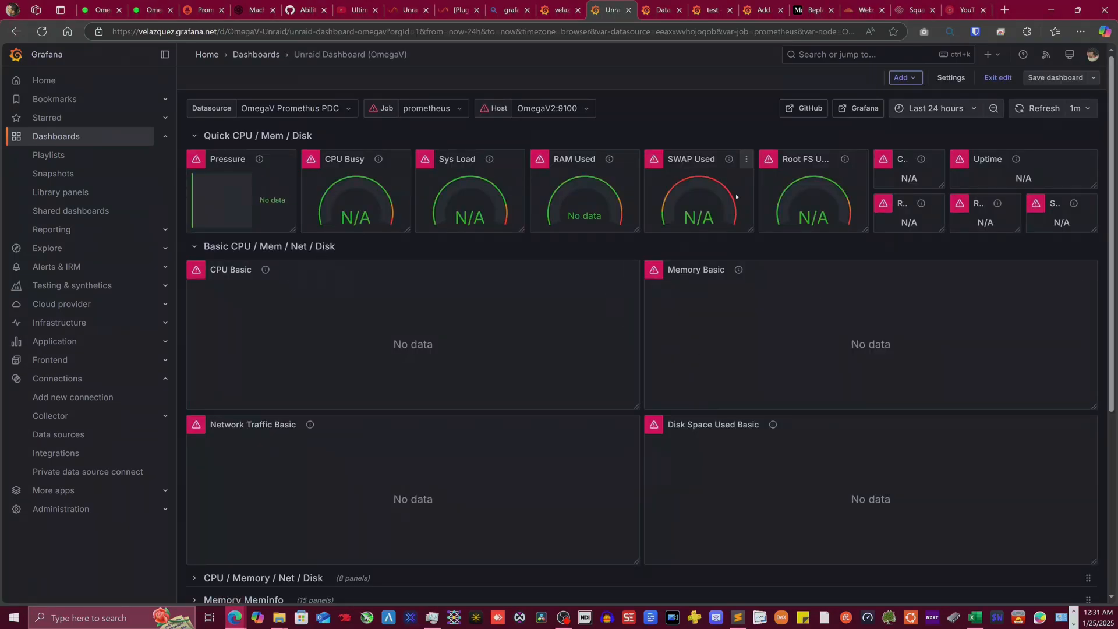
pyautogui.click(336, 111)
pyautogui.click(311, 128)
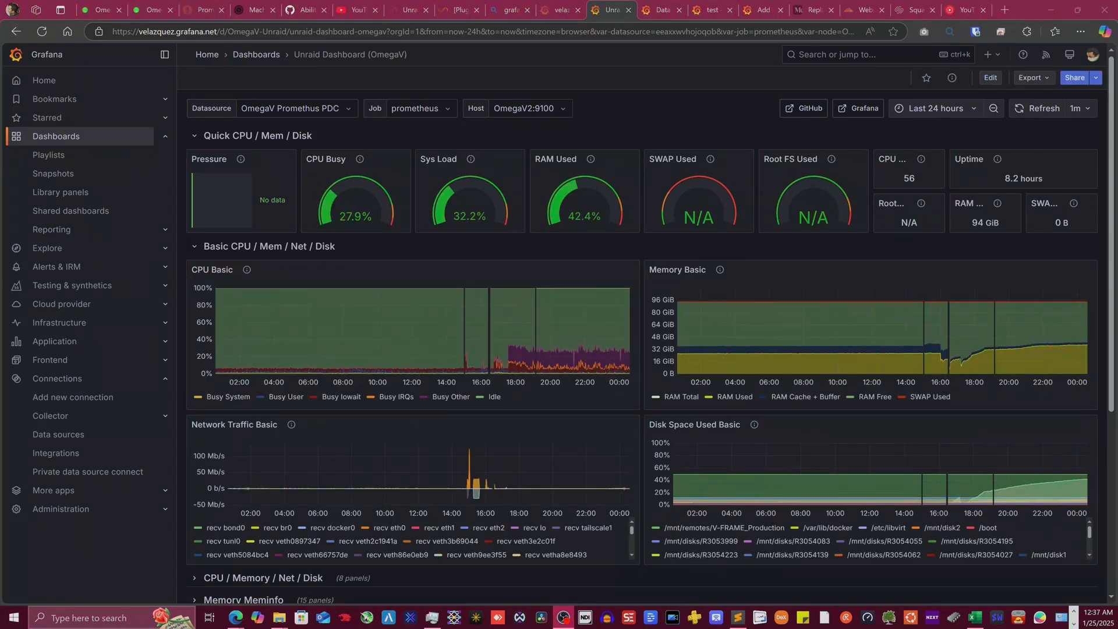
pyautogui.scroll(-2, 672, 330)
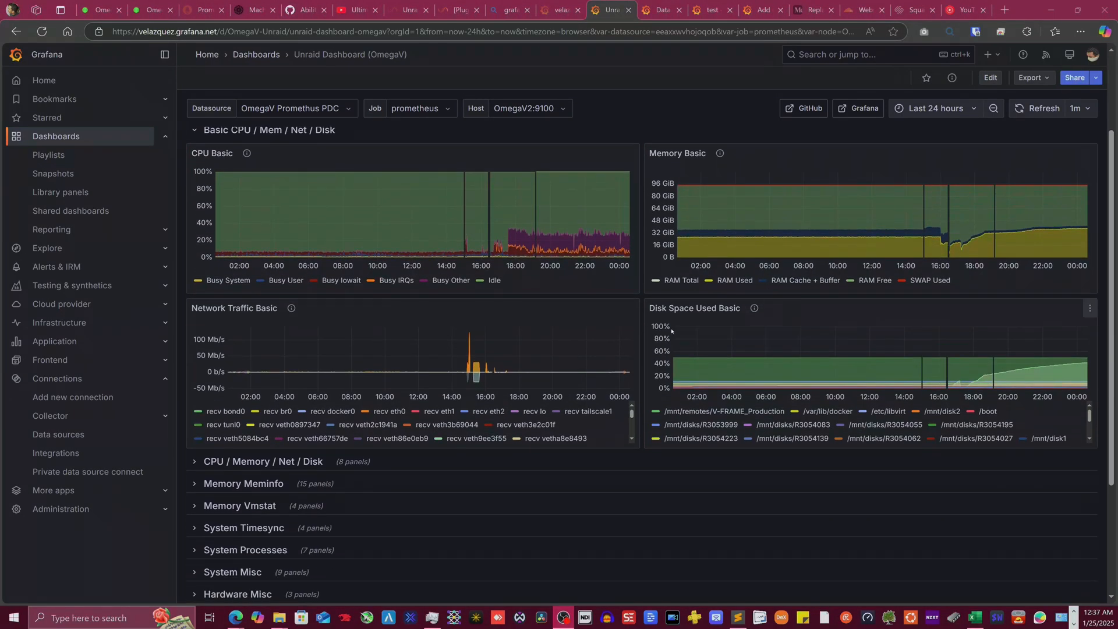
pyautogui.scroll(2, 672, 331)
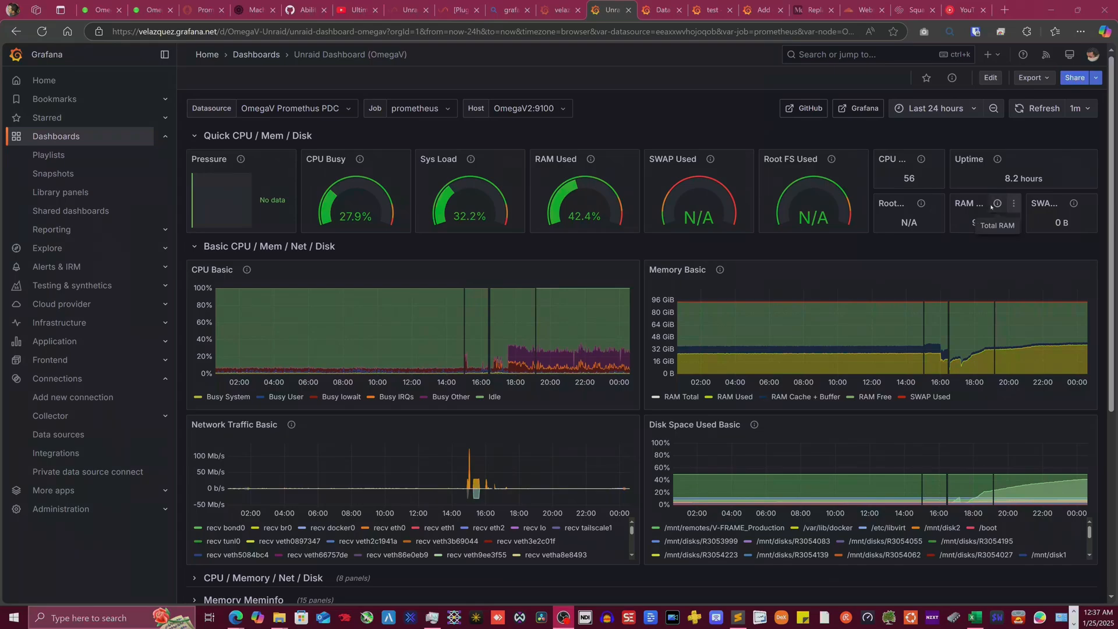
pyautogui.scroll(-3, 301, 545)
pyautogui.scroll(-3, 301, 556)
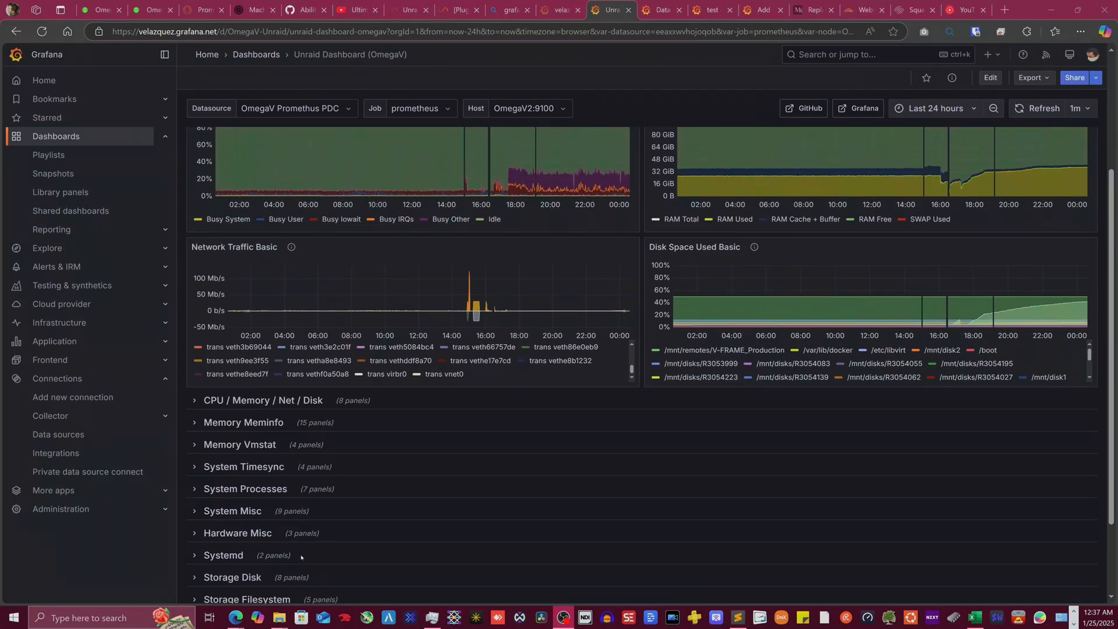
# - Expand the CPU / Memory / Net / Disk and Memory Meminfo rows to view live metrics
pyautogui.click(214, 404)
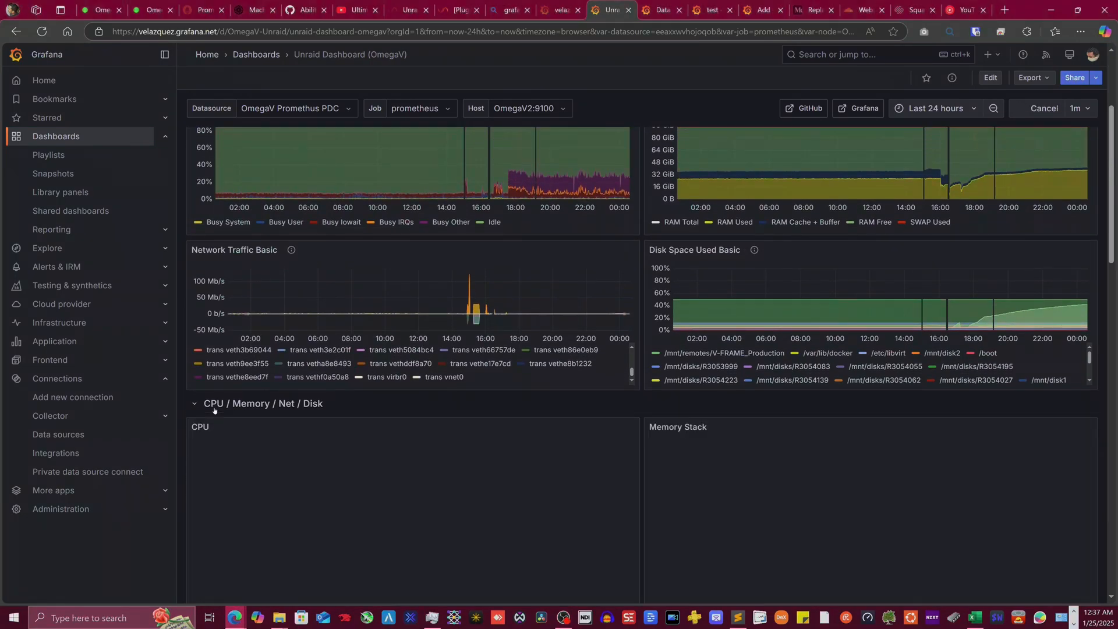
pyautogui.scroll(-4, 505, 465)
pyautogui.scroll(-3, 506, 465)
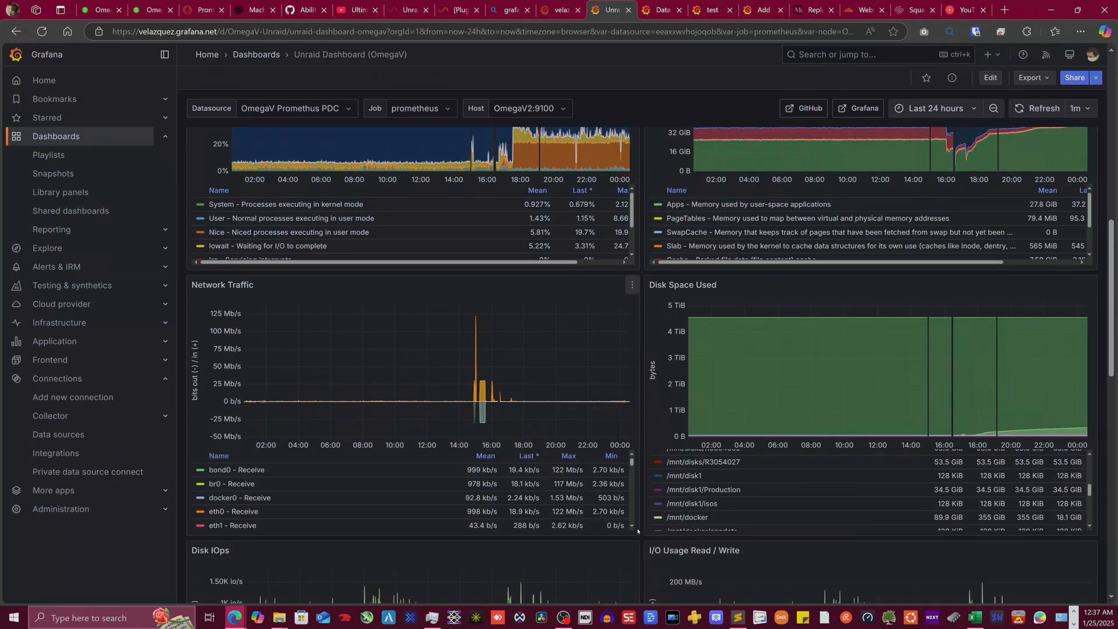
pyautogui.scroll(-10, 642, 536)
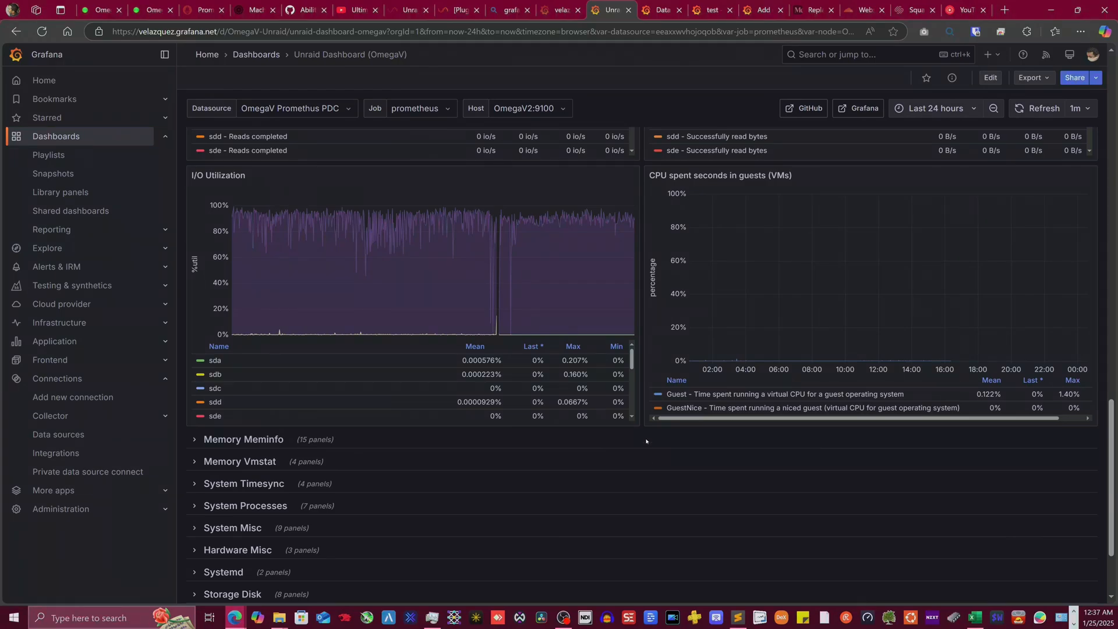
pyautogui.scroll(20, 646, 441)
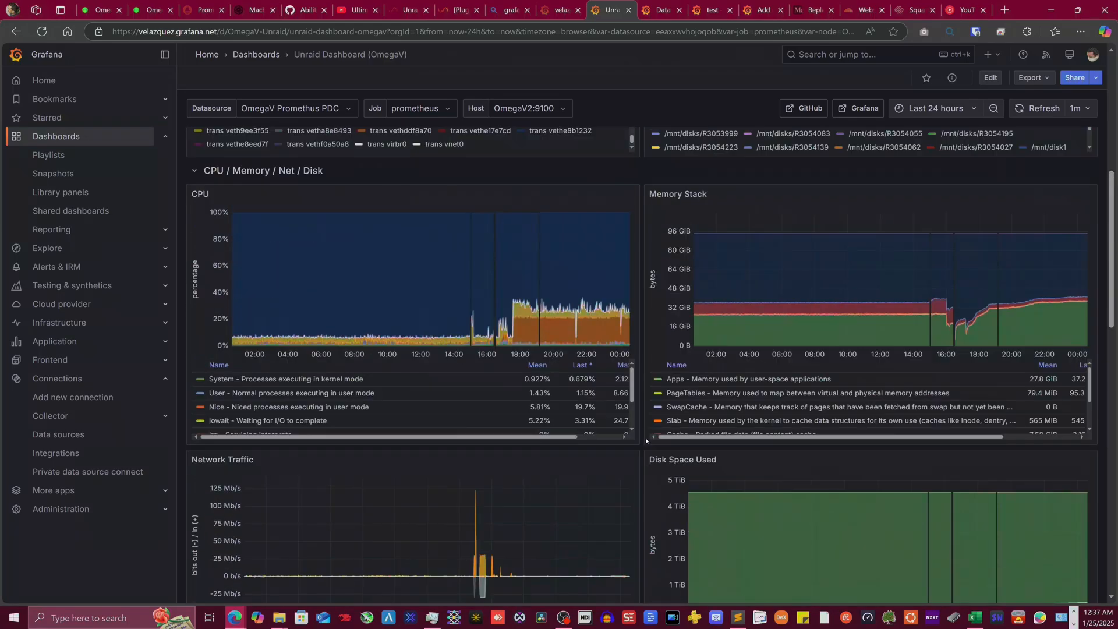
pyautogui.scroll(-12, 646, 441)
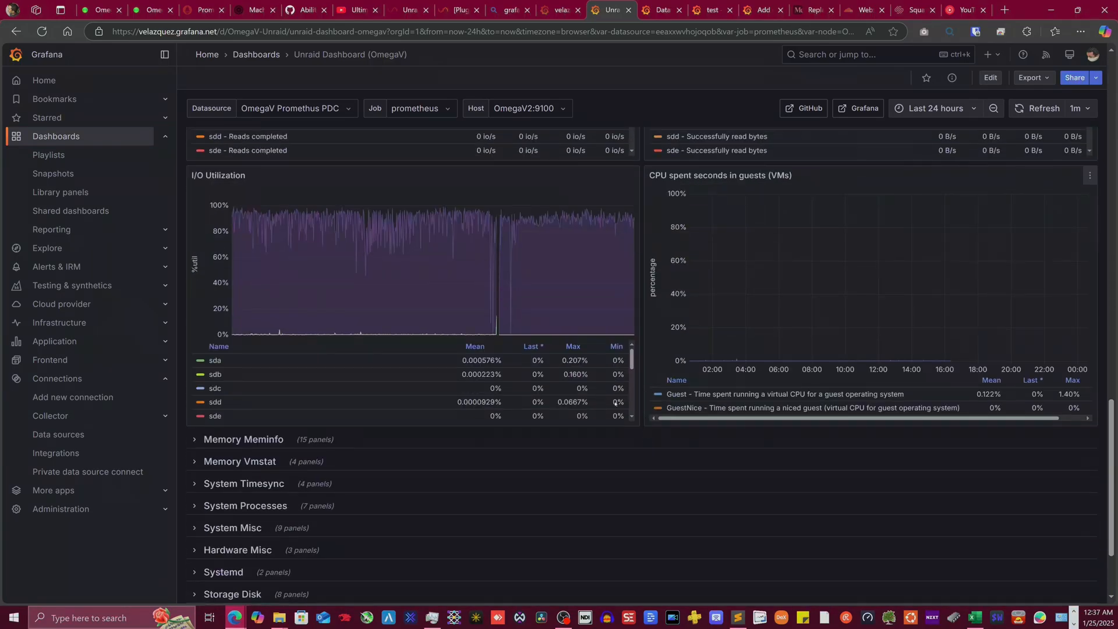
pyautogui.click(219, 440)
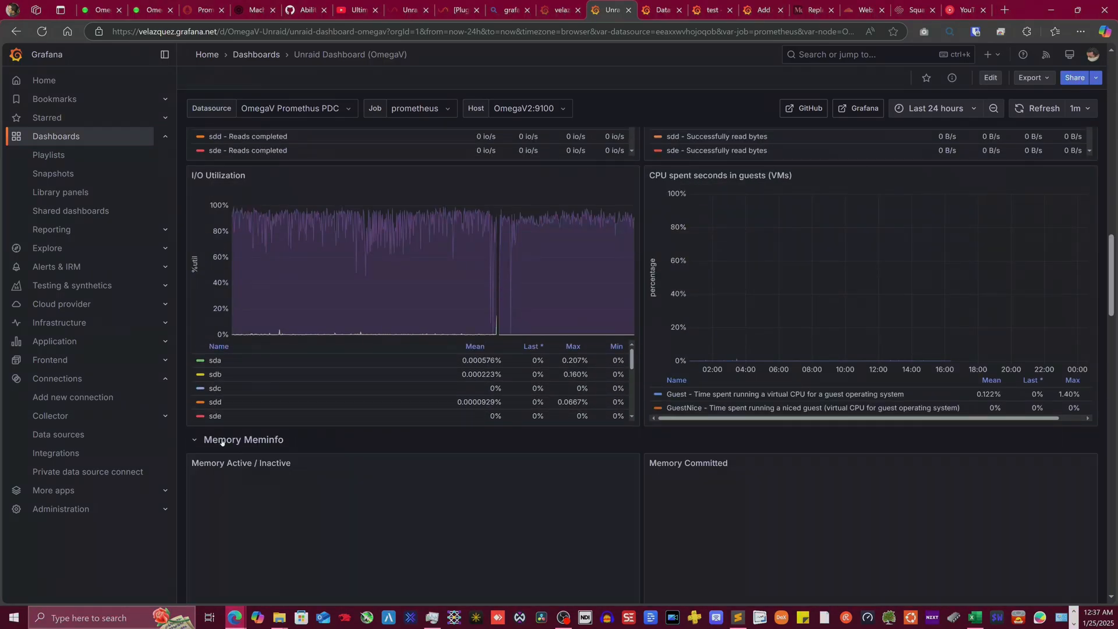
pyautogui.scroll(-1, 466, 454)
pyautogui.scroll(-5, 486, 453)
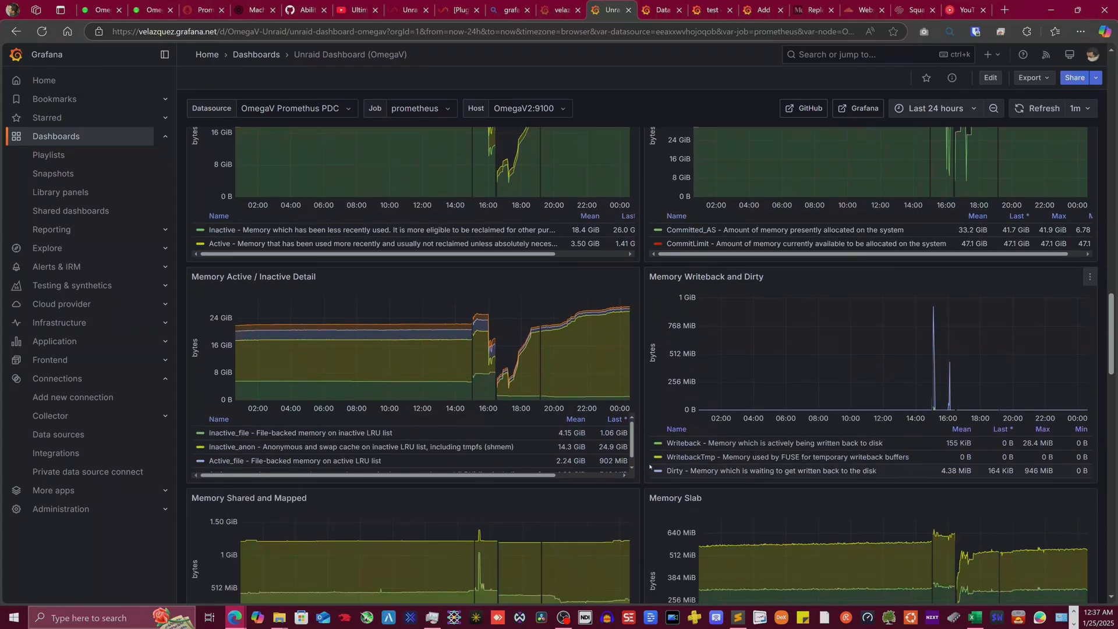
pyautogui.scroll(-3, 648, 456)
pyautogui.scroll(12, 649, 456)
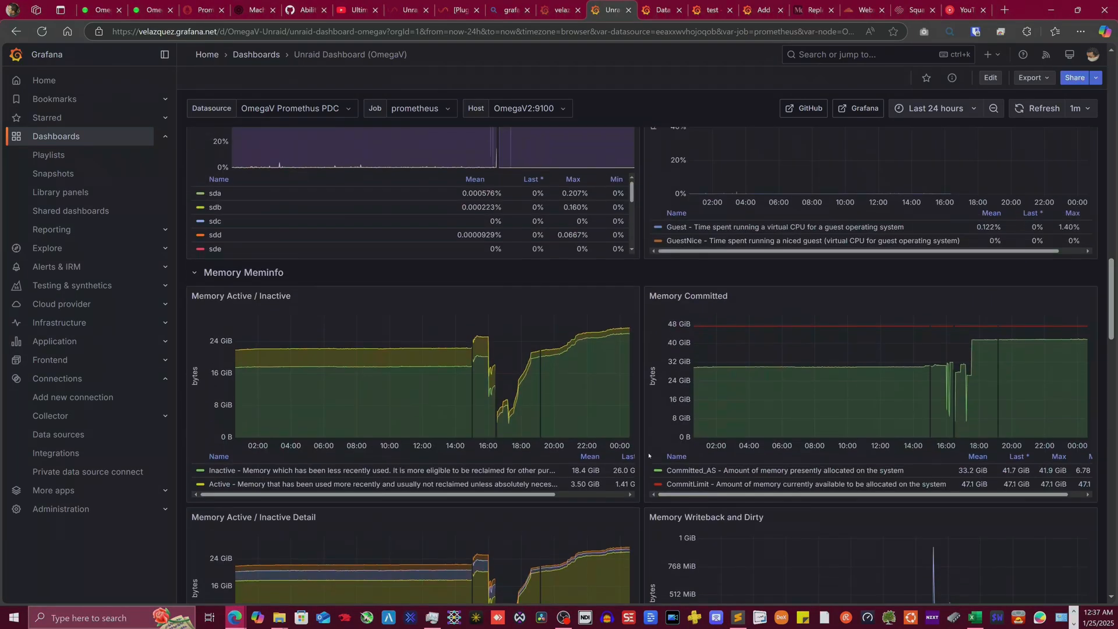
pyautogui.scroll(10, 648, 455)
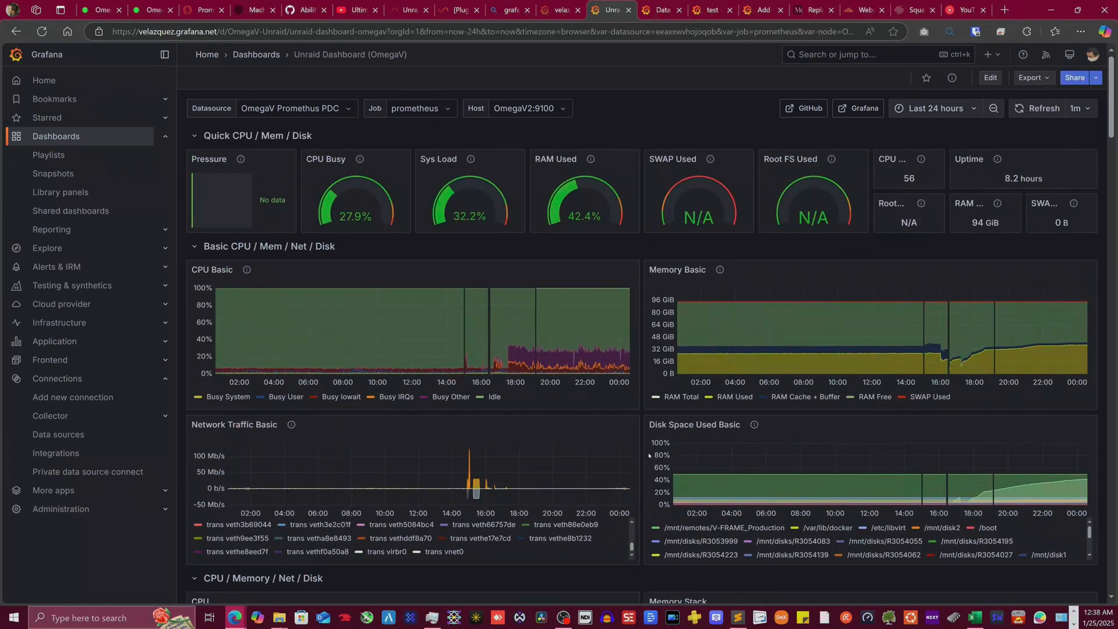